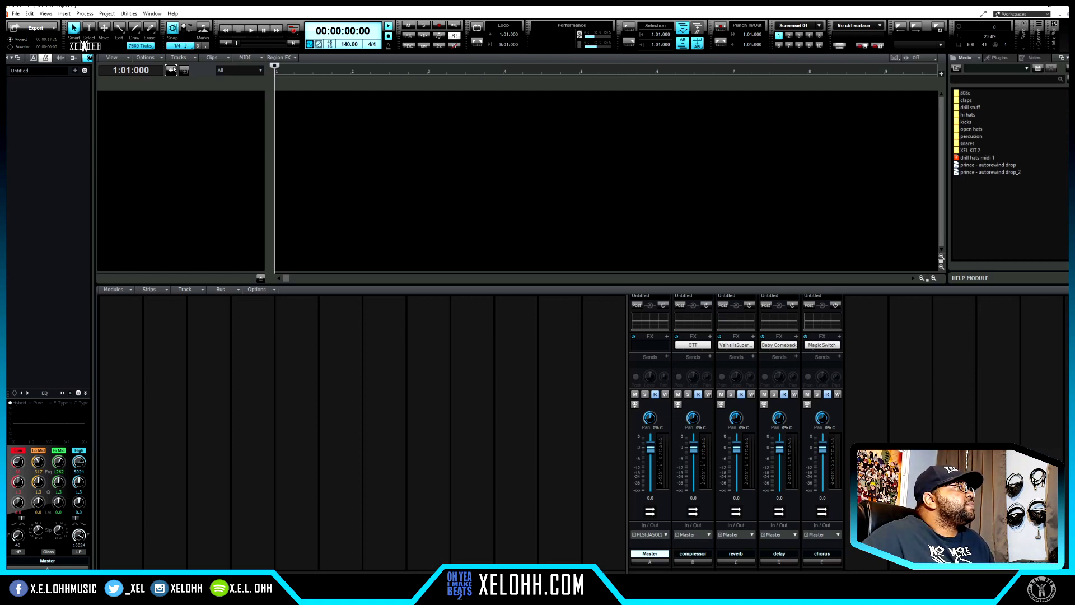
Open the Add Track dialog on the Instrument tab with SINE Player as the instrument
{"action": "left_click", "coordinate": [170, 70]}
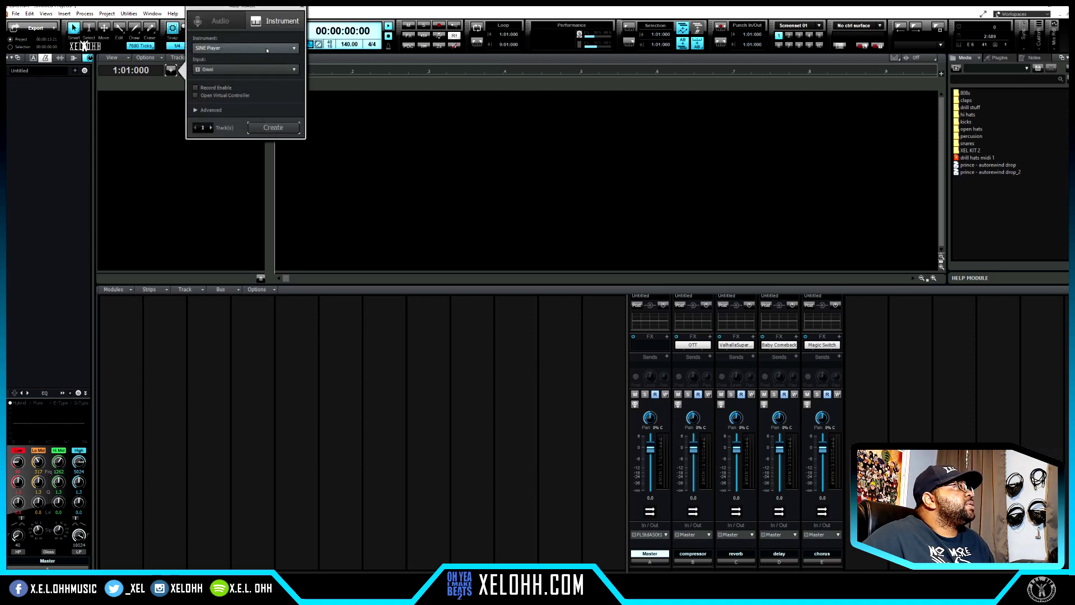
Create the SINE Player 1 instrument track and open its SINE Player window
{"action": "left_click", "coordinate": [273, 127]}
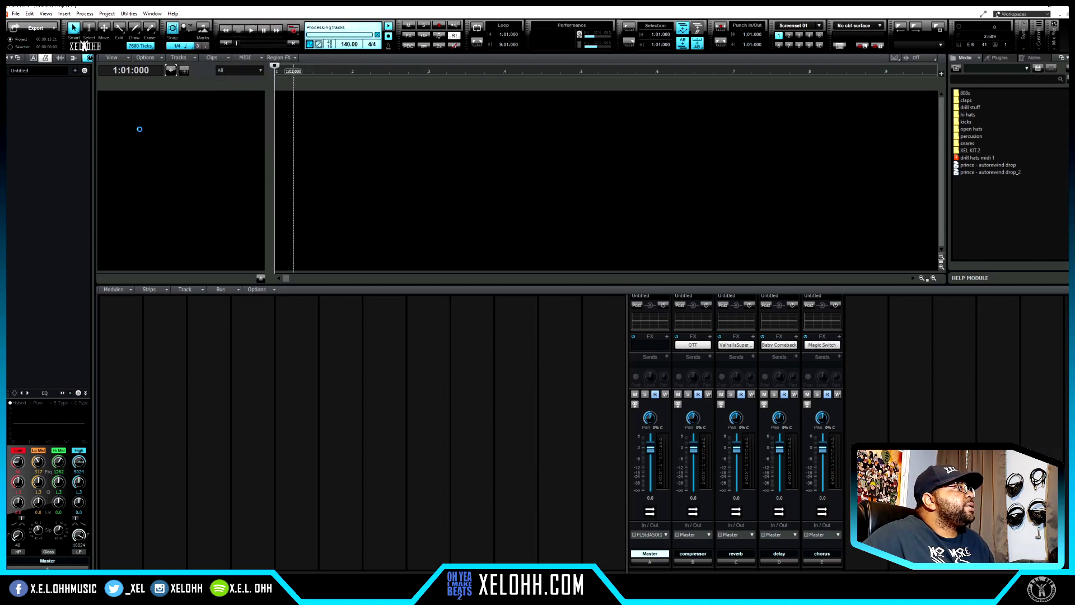
{"action": "left_click", "coordinate": [246, 96]}
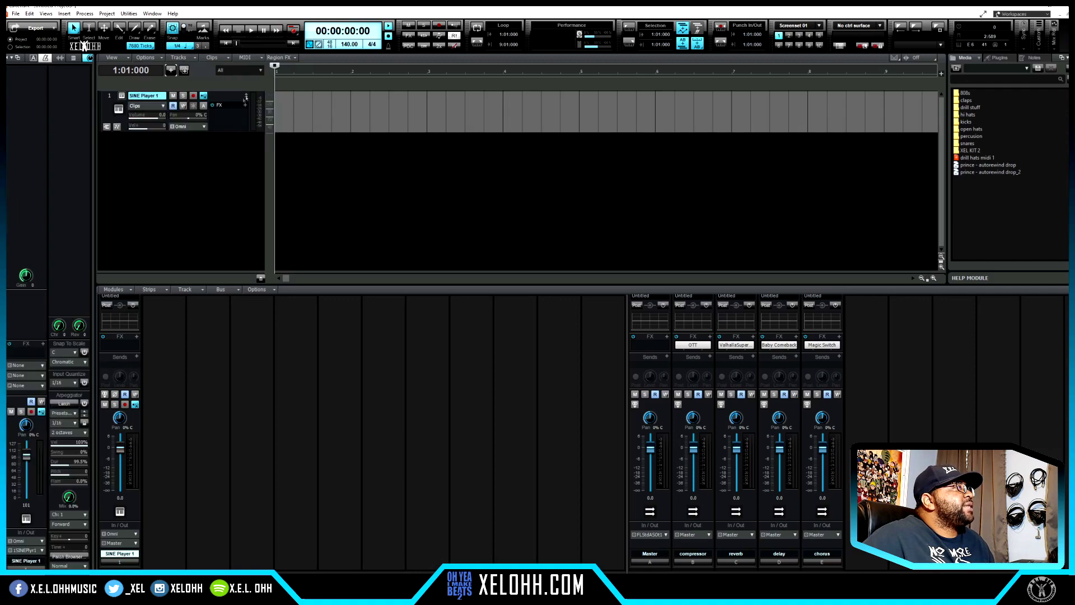
{"action": "left_click", "coordinate": [122, 97]}
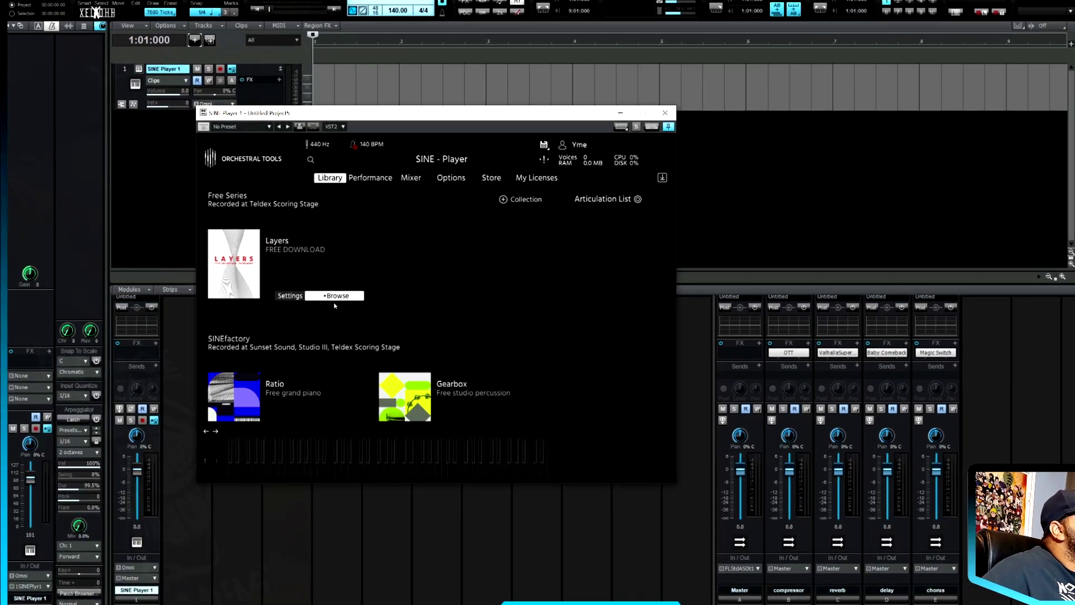
{"action": "scroll", "coordinate": [387, 242], "scroll_direction": "down", "scroll_amount": 3}
{"action": "scroll", "coordinate": [796, 331], "scroll_direction": "down", "scroll_amount": 2}
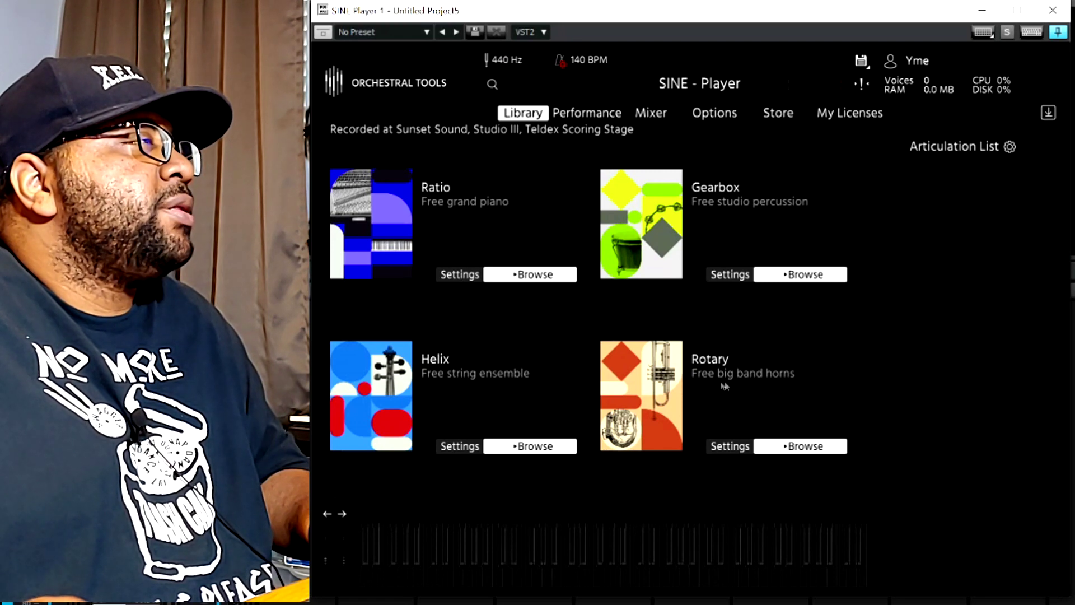
Load Rotary's Big Band 06 Brass Section with the Marcato long articulation, then close the plugin
{"action": "left_click", "coordinate": [806, 448]}
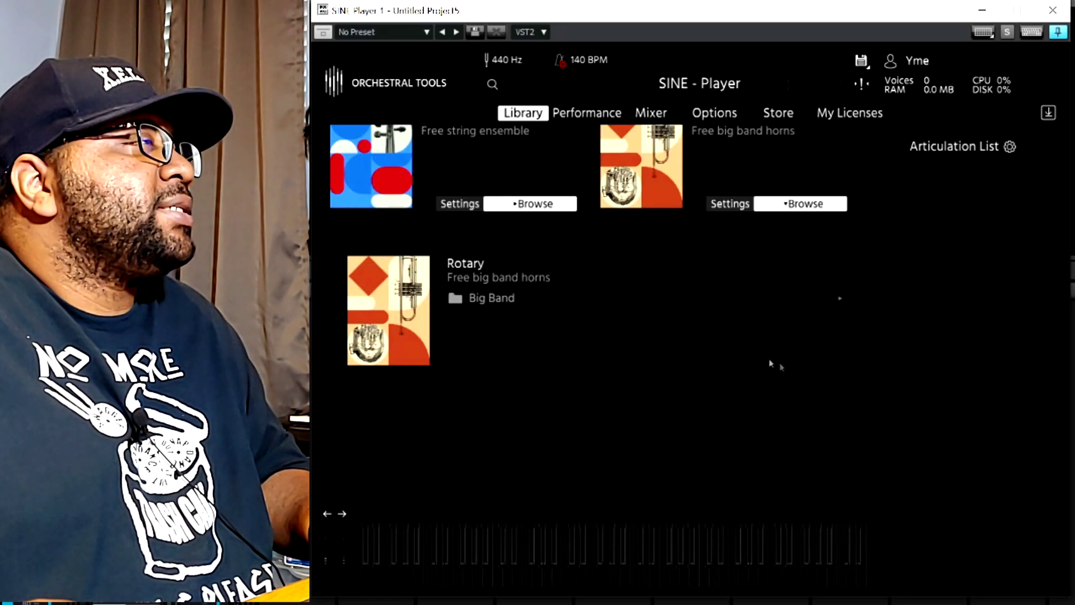
{"action": "left_click", "coordinate": [839, 299]}
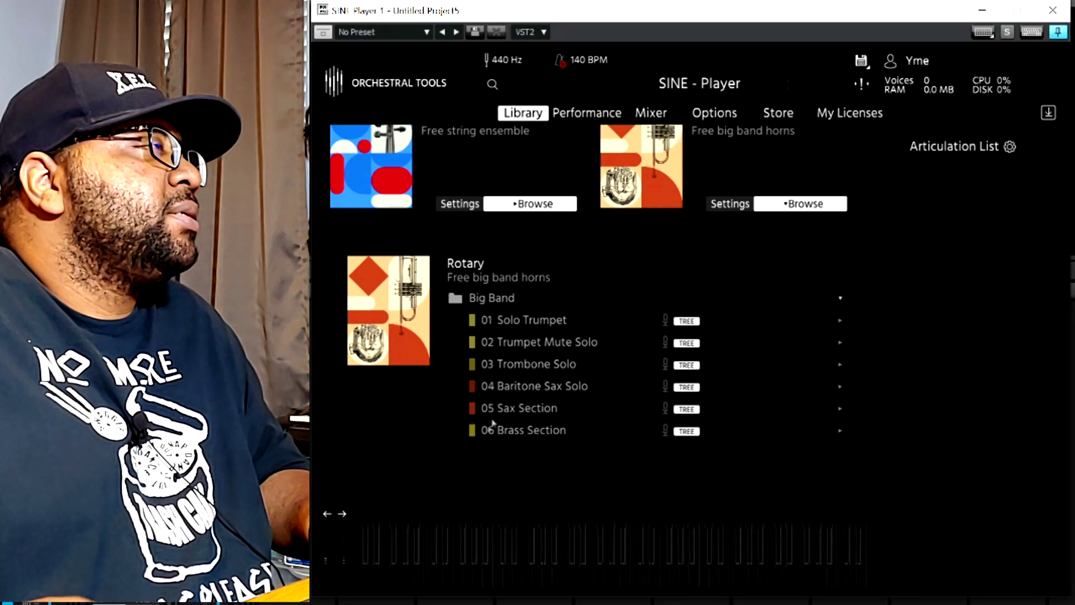
{"action": "left_click", "coordinate": [521, 433]}
{"action": "scroll", "coordinate": [732, 406], "scroll_direction": "down", "scroll_amount": 1}
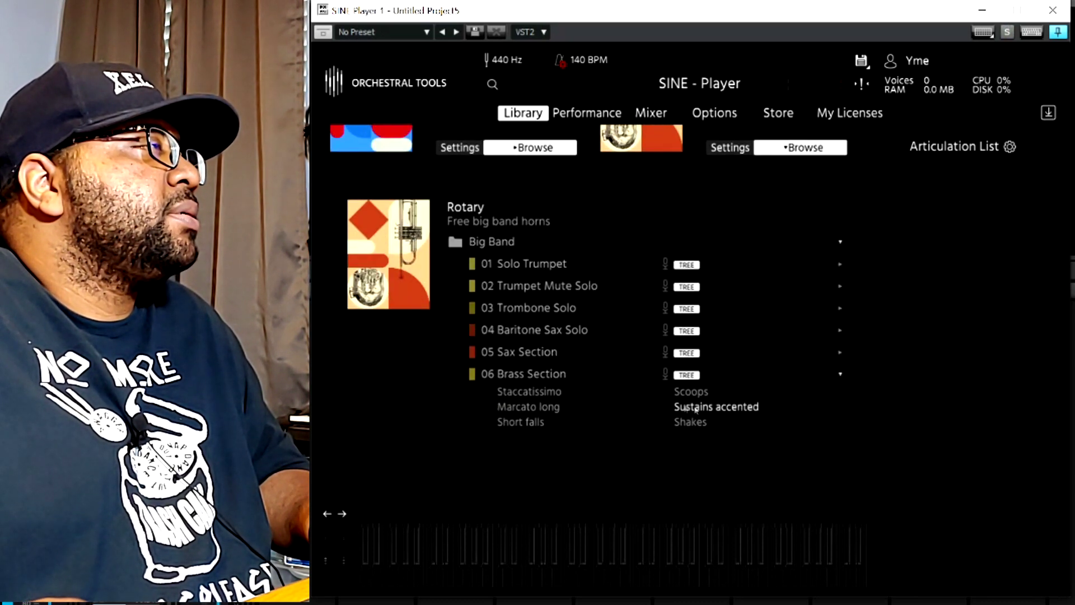
{"action": "left_click", "coordinate": [532, 409]}
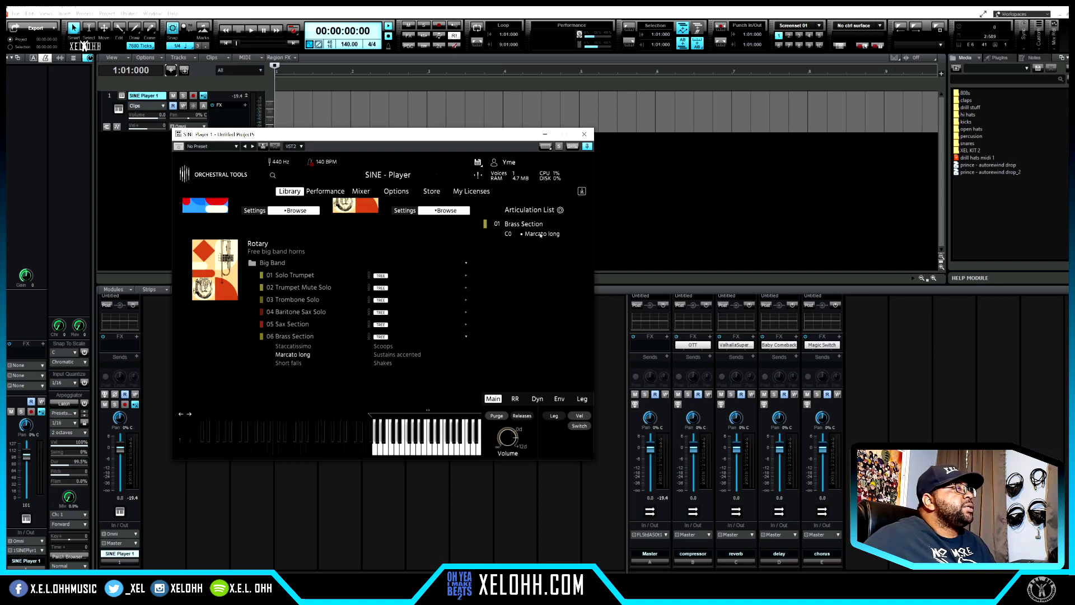
{"action": "left_click", "coordinate": [584, 133]}
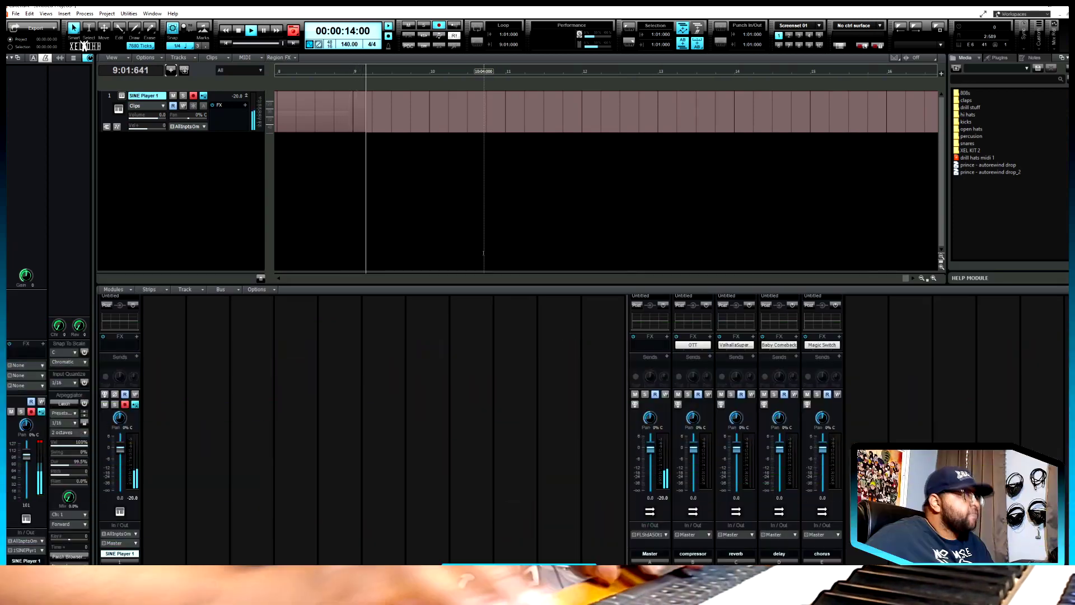
Stop recording once the brass chords fill about eight bars as clip Record 4
{"action": "key", "text": "space"}
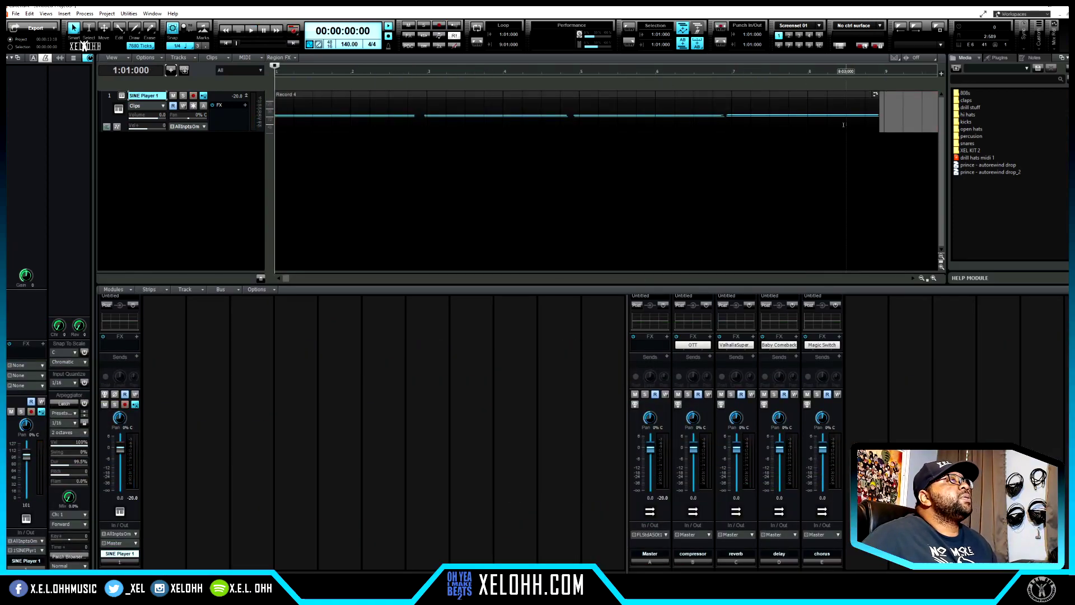
Loop bars 1 through 9 and open the Record 4 clip in the Piano Roll
{"action": "left_click_drag", "start_coordinate": [884, 73], "coordinate": [286, 104]}
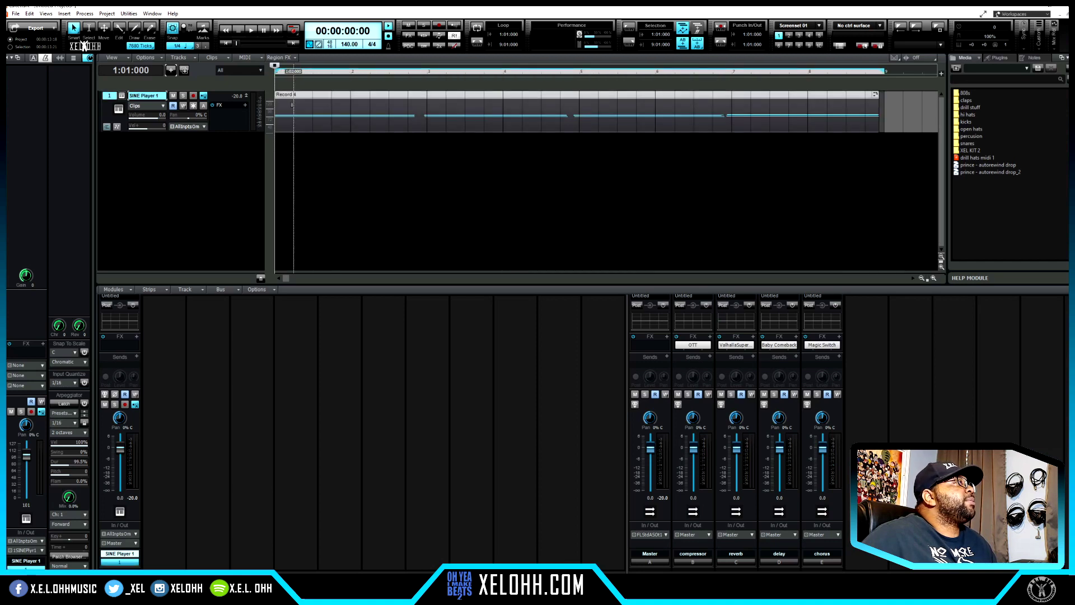
{"action": "key", "text": "l"}
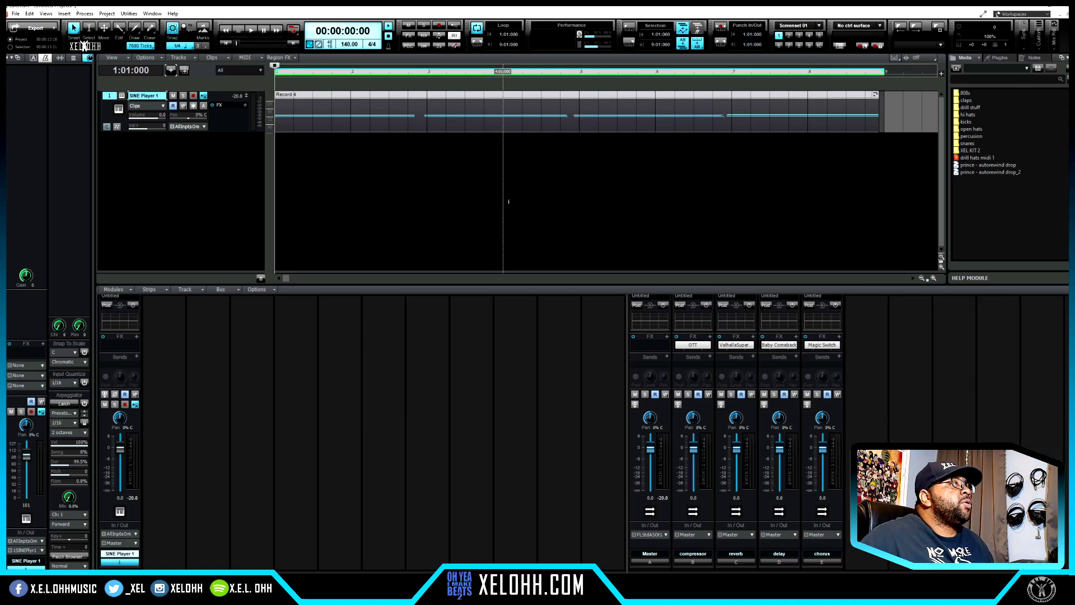
{"action": "double_click", "coordinate": [495, 98]}
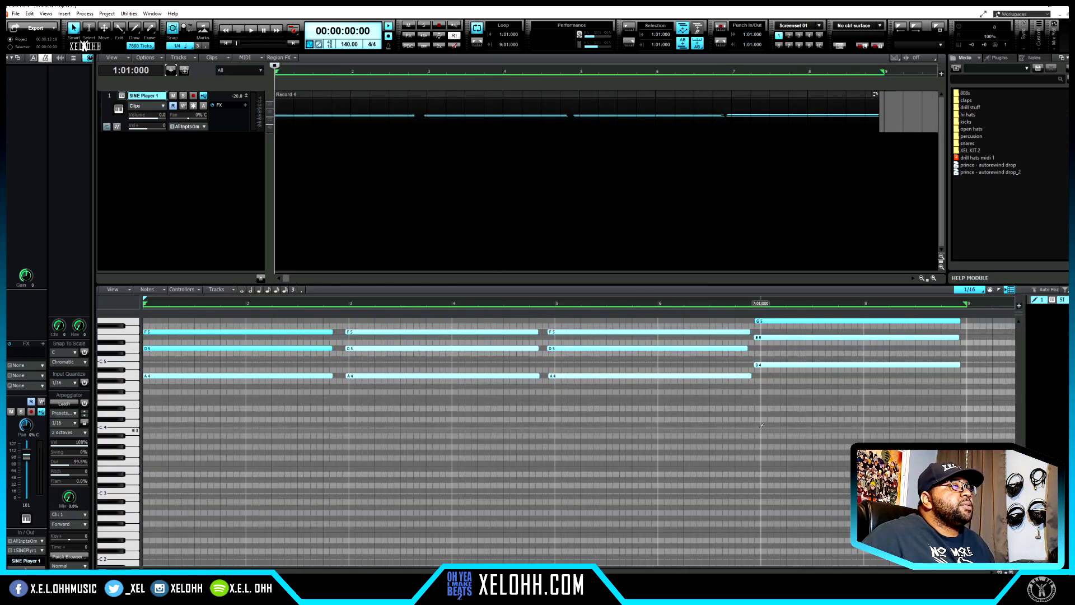
Select the chord notes, snap them to the grid, and play back the loop
{"action": "scroll", "coordinate": [834, 408], "scroll_direction": "up", "scroll_amount": 2}
{"action": "scroll", "coordinate": [845, 411], "scroll_direction": "up", "scroll_amount": 2}
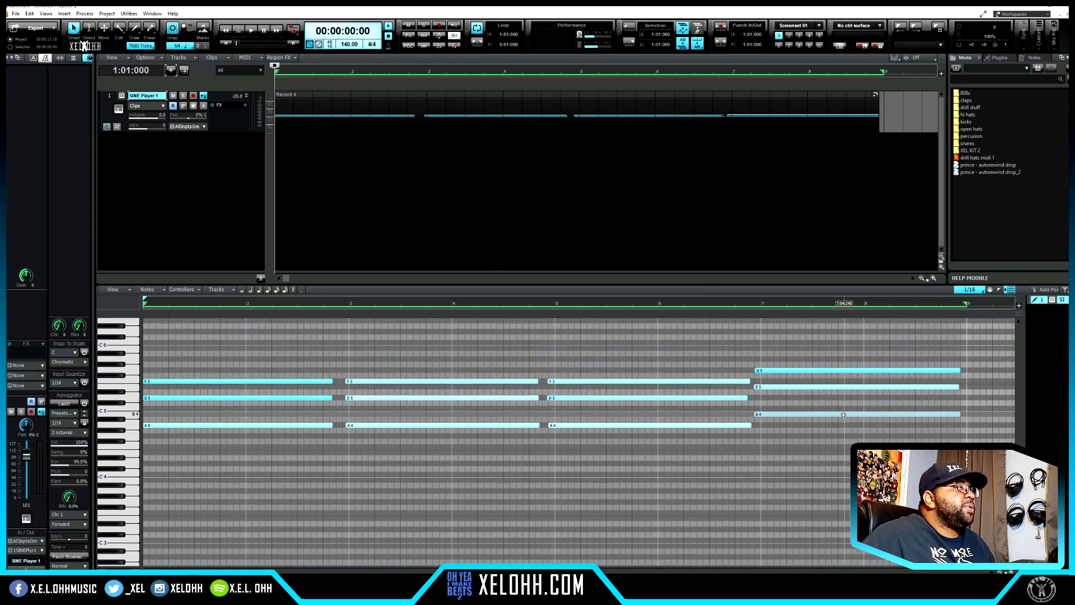
{"action": "left_click_drag", "start_coordinate": [362, 446], "coordinate": [870, 362]}
{"action": "key", "text": "ctrl+z"}
{"action": "key", "text": "space"}
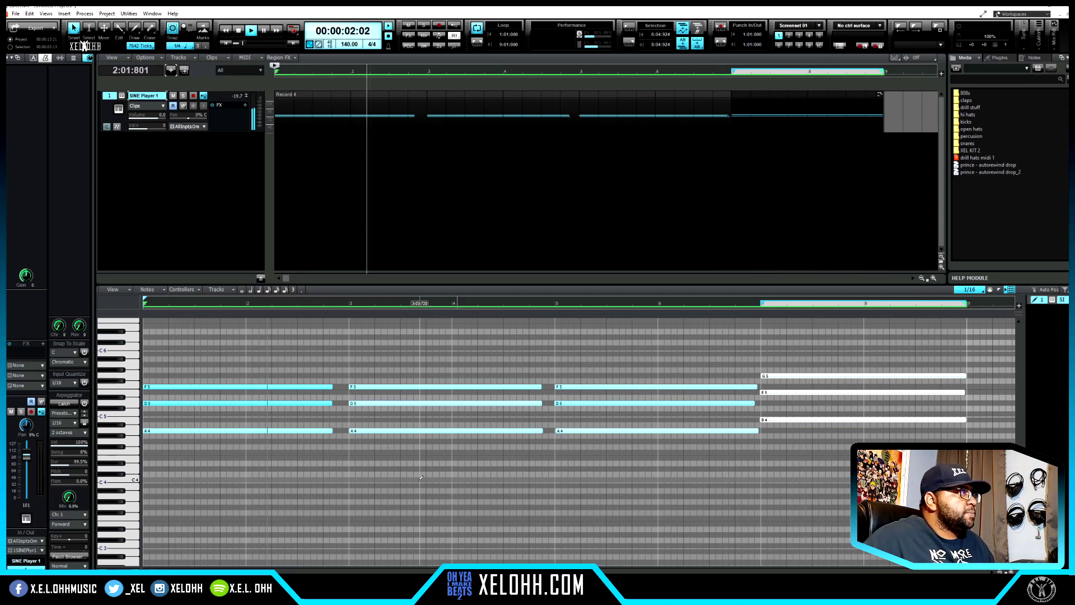
{"action": "key", "text": "space"}
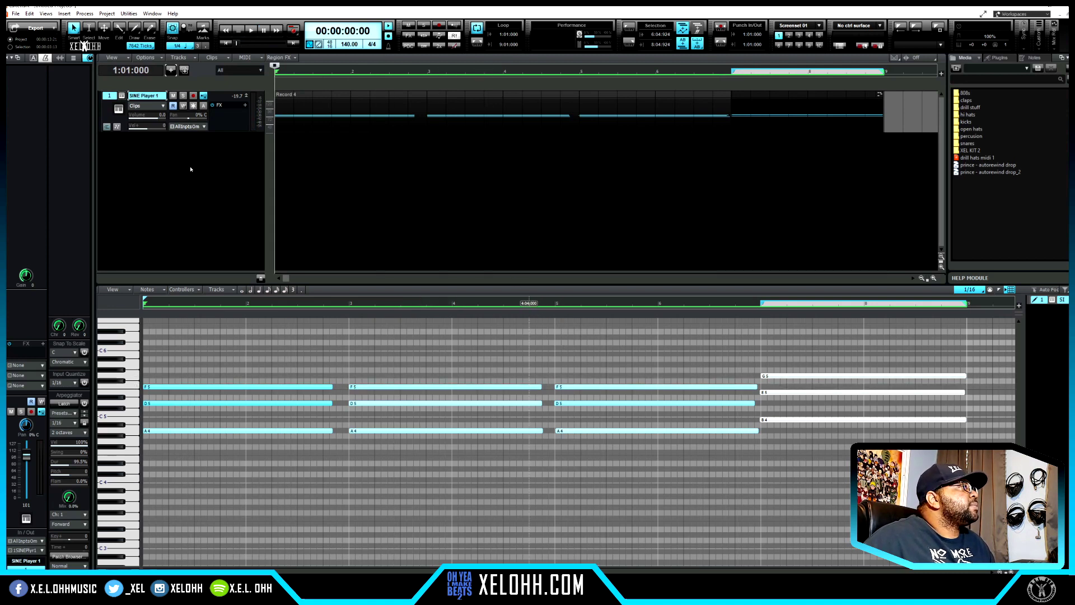
Add a separate SINE Player 2 instrument track, then undo it
{"action": "right_click", "coordinate": [190, 169]}
{"action": "left_click", "coordinate": [236, 202]}
{"action": "key", "text": "Return"}
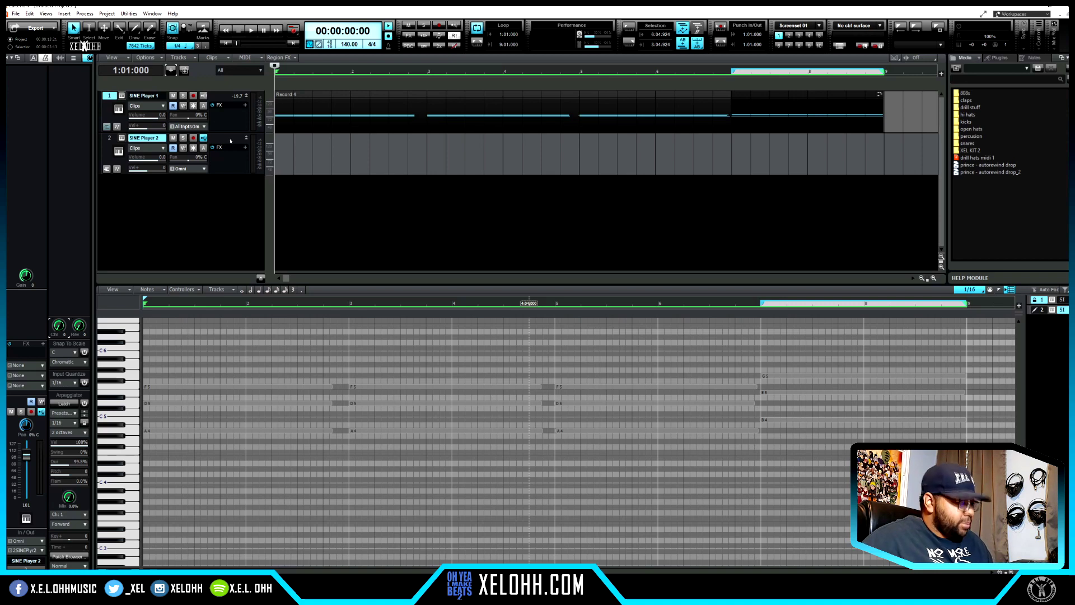
{"action": "key", "text": "ctrl+z"}
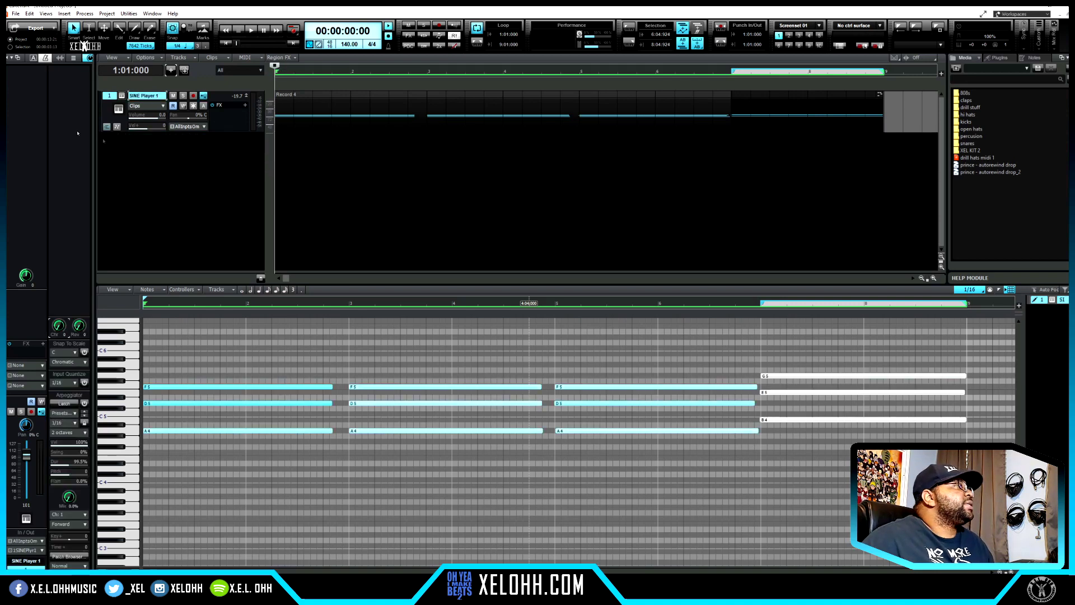
Append track SINE Player 1 3/4 to the same synth and open its SINE Player window
{"action": "right_click", "coordinate": [110, 108]}
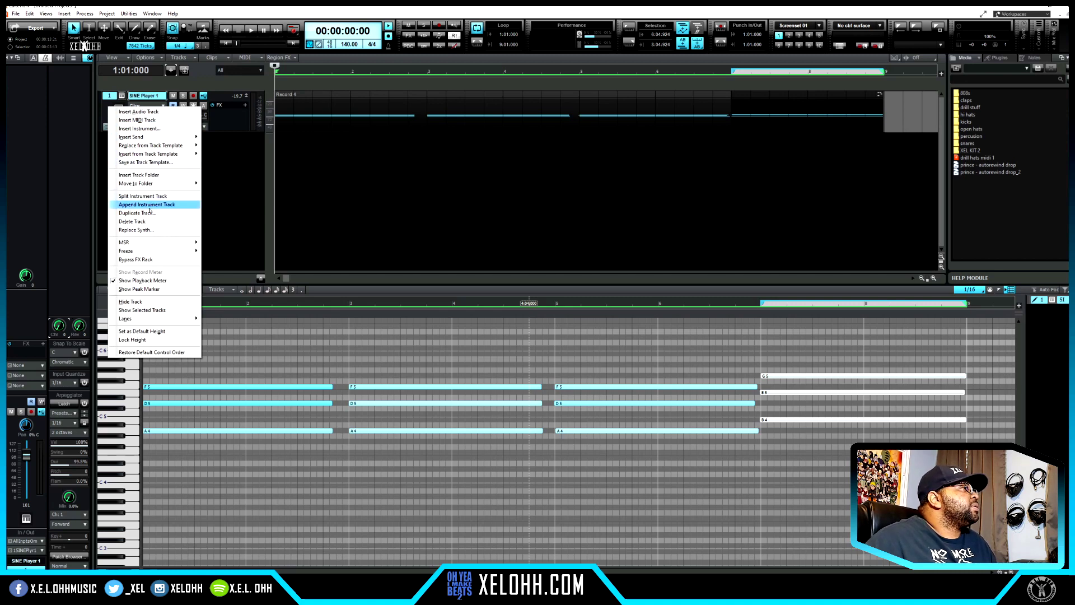
{"action": "left_click", "coordinate": [159, 205]}
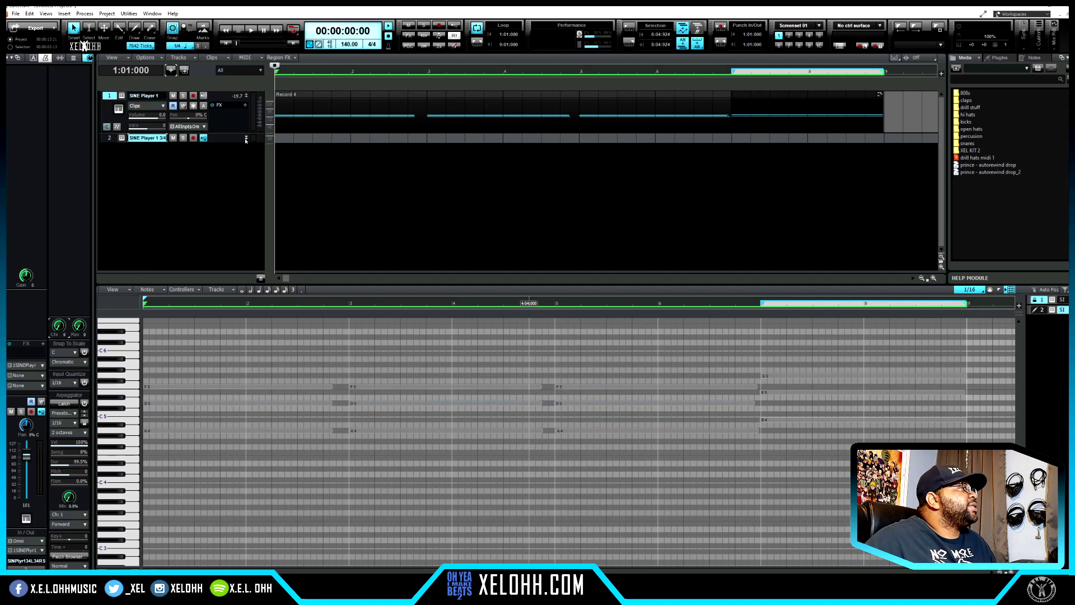
{"action": "left_click", "coordinate": [245, 138]}
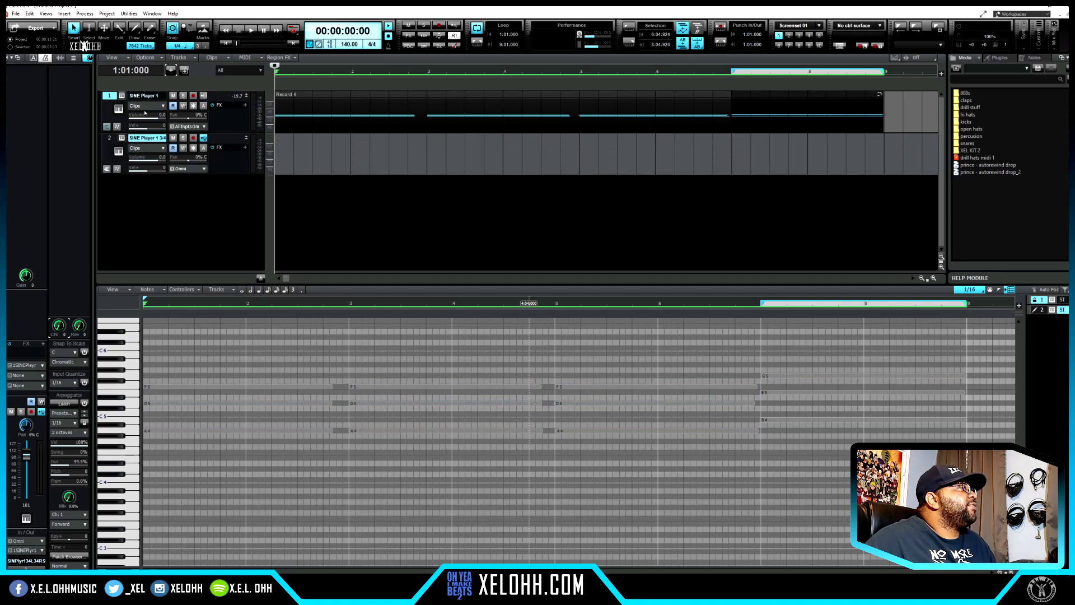
{"action": "left_click", "coordinate": [128, 148]}
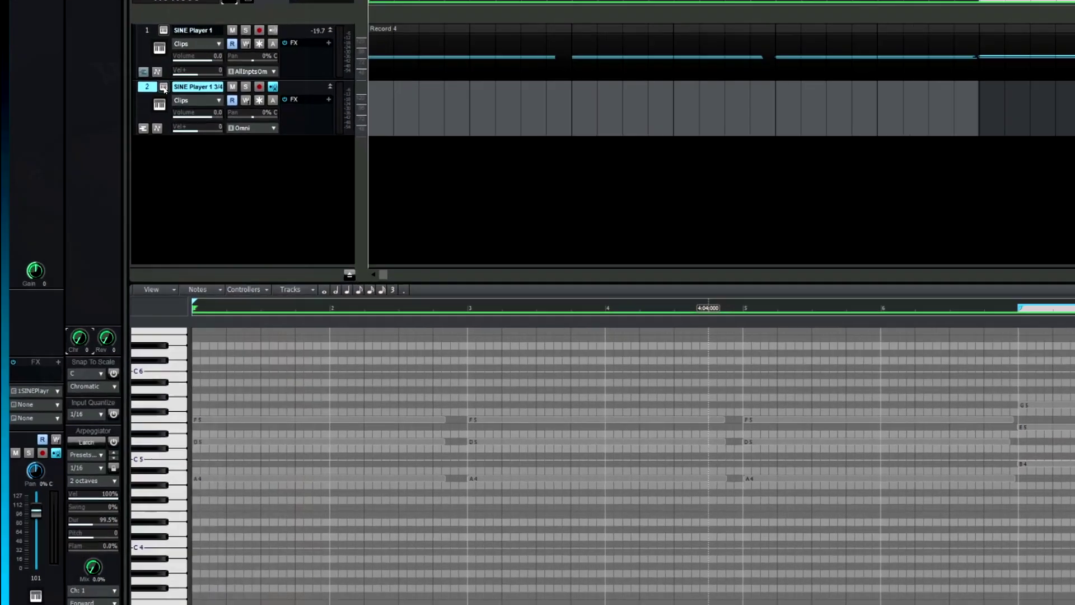
{"action": "left_click", "coordinate": [121, 138]}
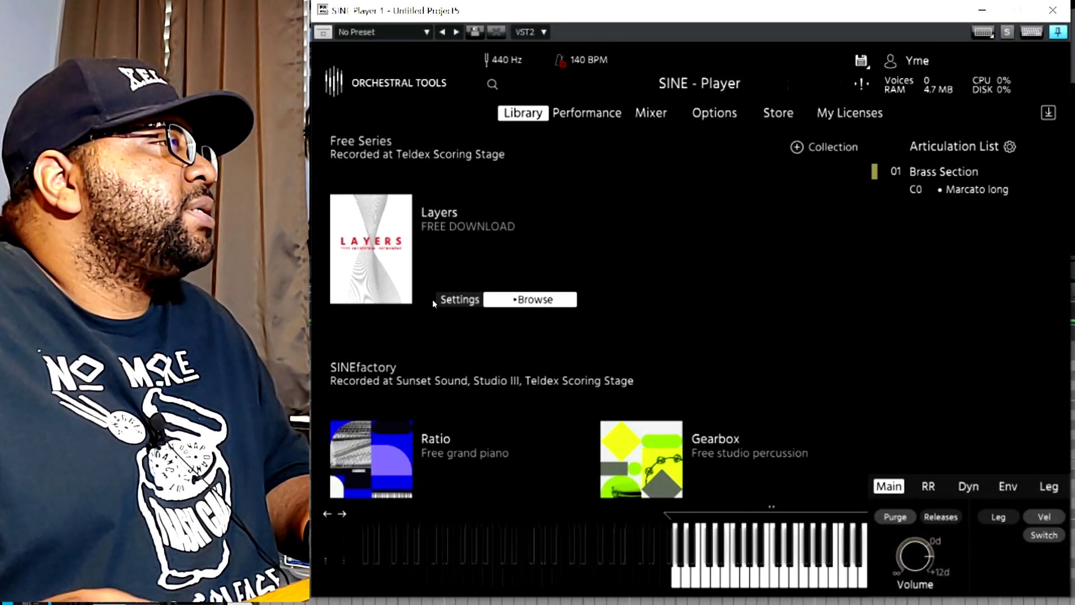
Load Helix's Whole String Ensemble Spiccatos into the SINE Player as instrument 02
{"action": "scroll", "coordinate": [737, 275], "scroll_direction": "down", "scroll_amount": 3}
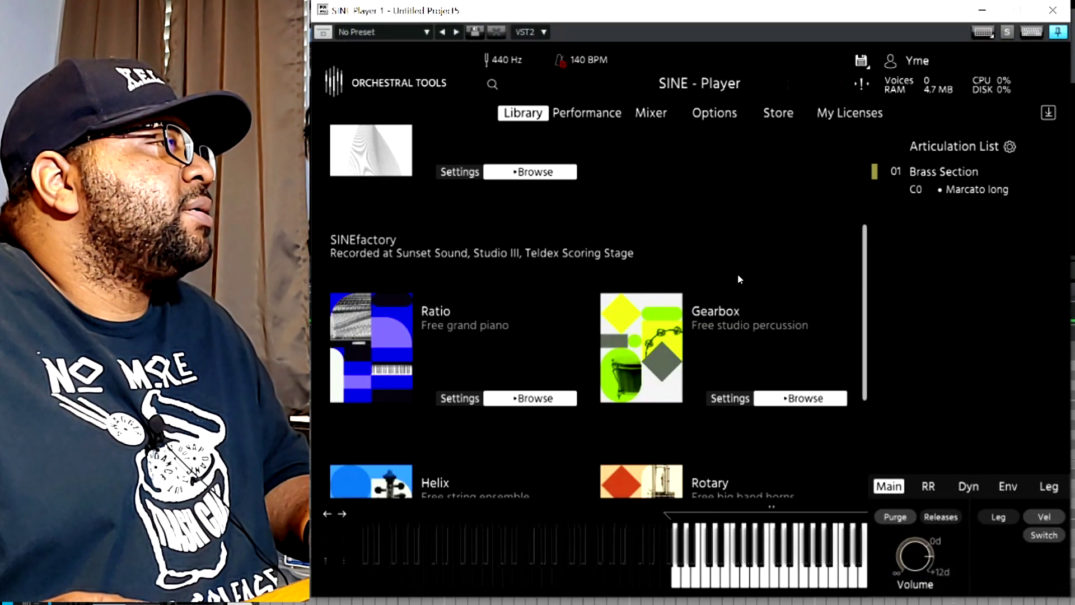
{"action": "scroll", "coordinate": [738, 278], "scroll_direction": "up", "scroll_amount": 2}
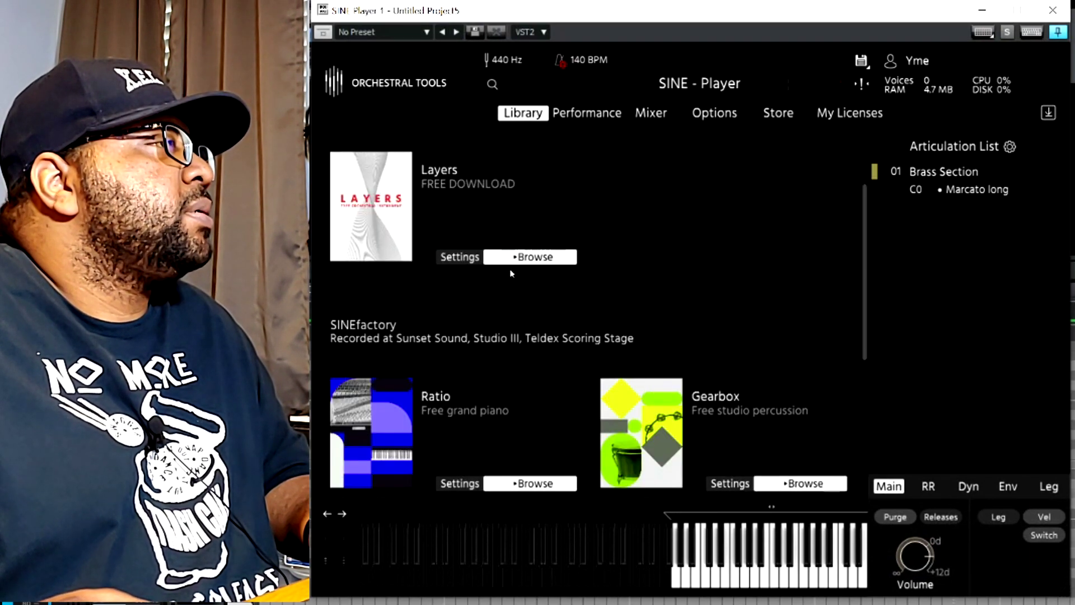
{"action": "scroll", "coordinate": [666, 300], "scroll_direction": "down", "scroll_amount": 5}
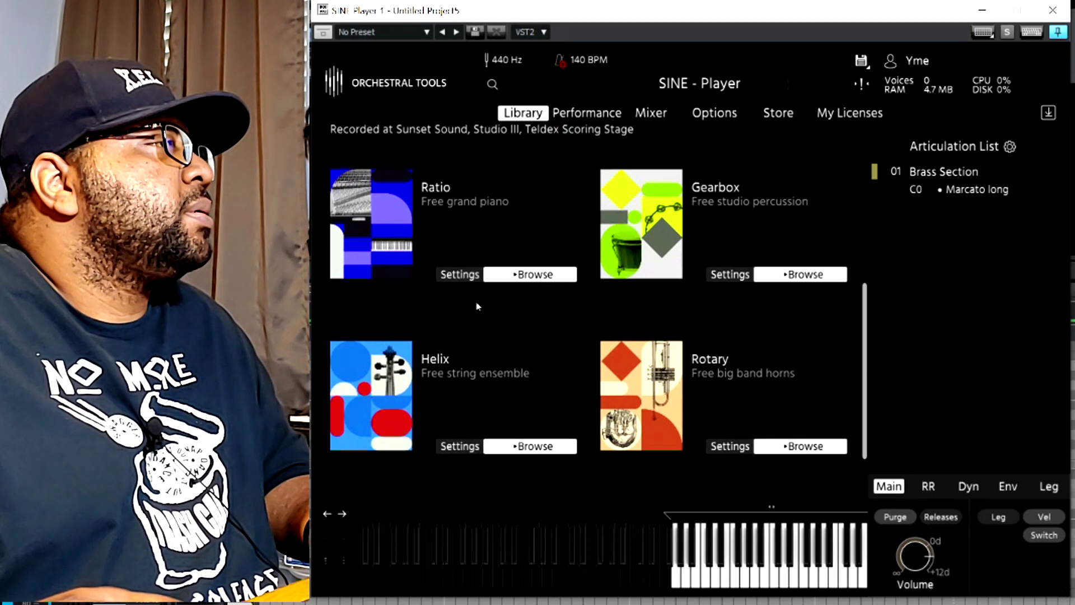
{"action": "left_click", "coordinate": [529, 446]}
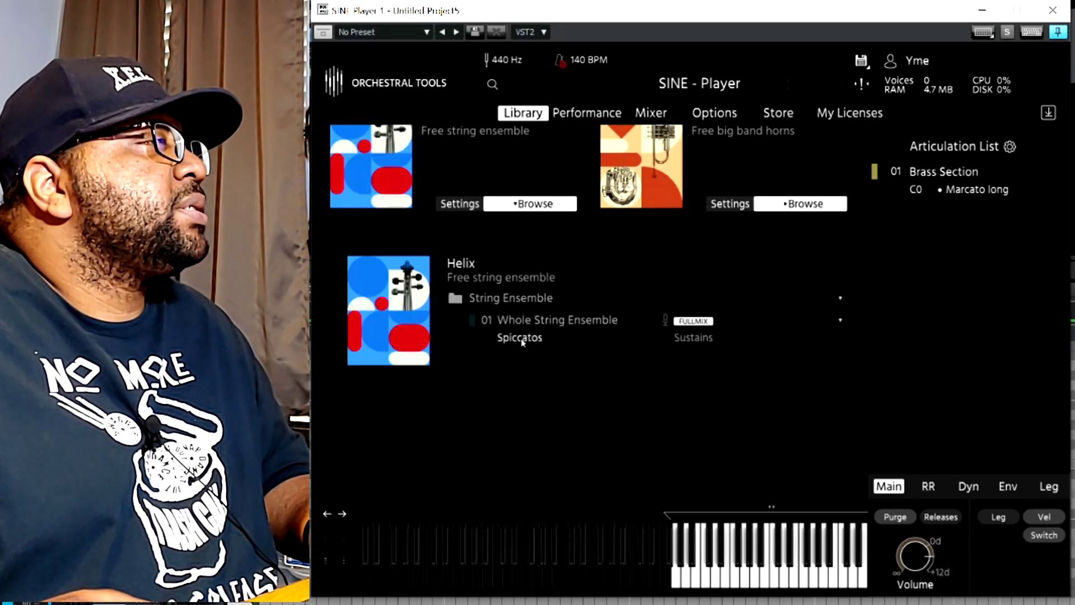
{"action": "left_click", "coordinate": [520, 338]}
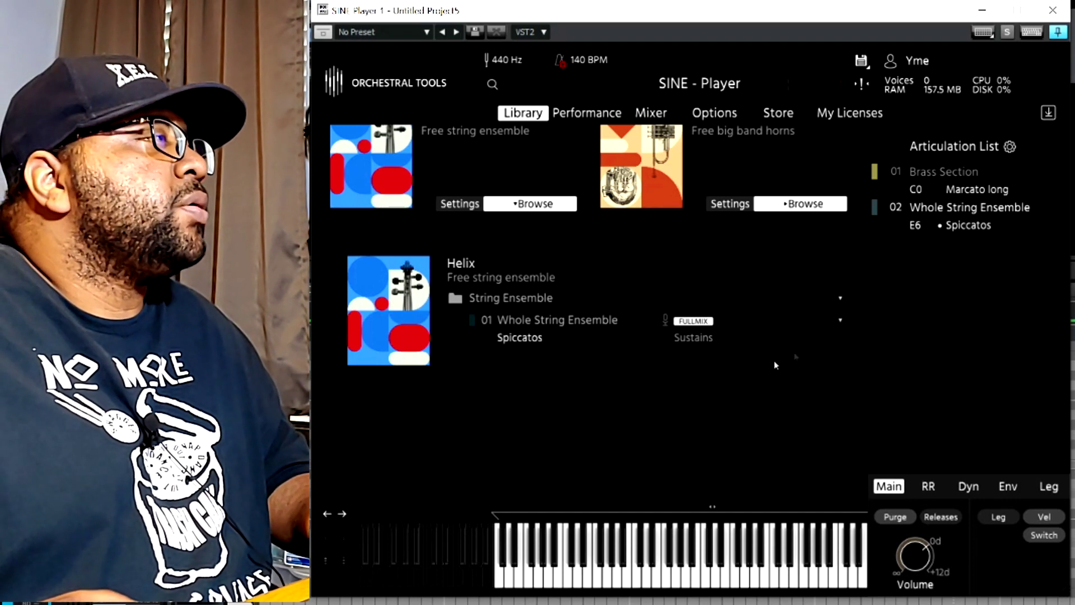
Route the FULLMIX channel to 3/4 out in the plugin's mixer
{"action": "left_click", "coordinate": [652, 115]}
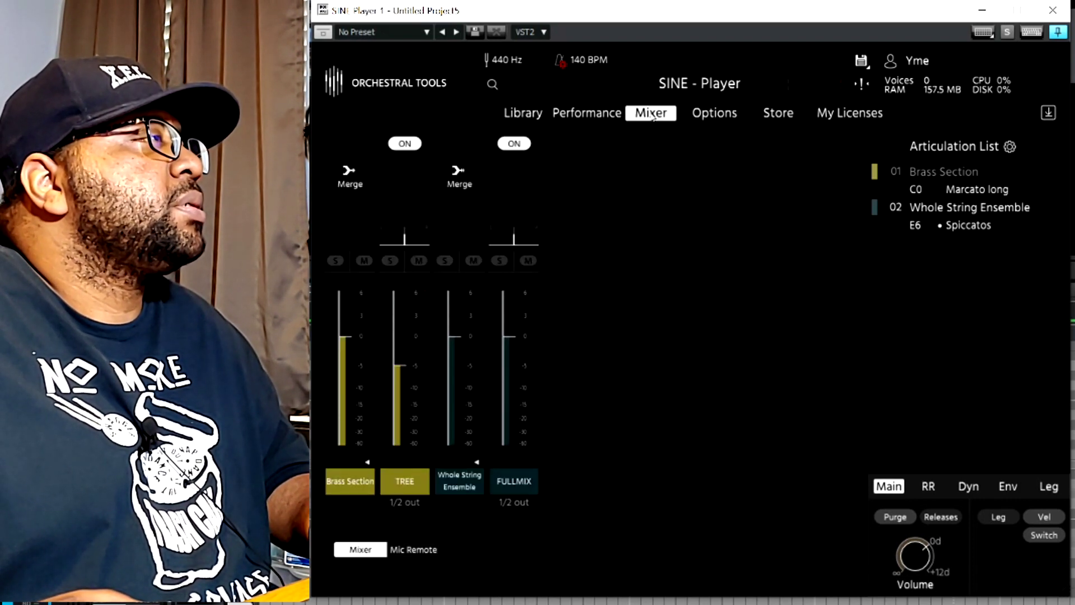
{"action": "left_click", "coordinate": [513, 502]}
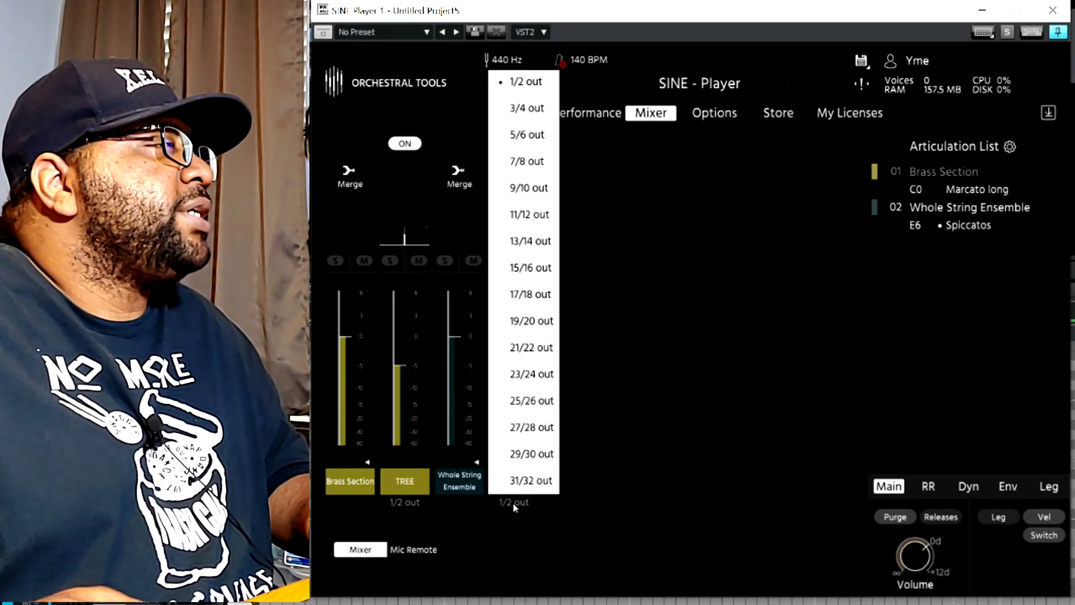
{"action": "left_click", "coordinate": [532, 111]}
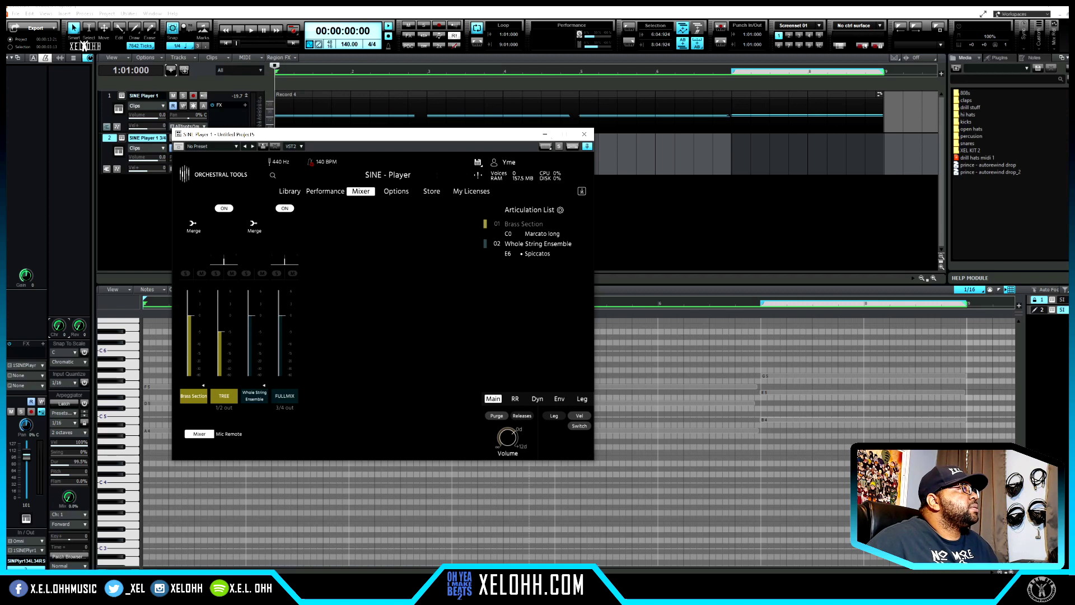
Close the SINE Player window and set track 2's MIDI output to channel 2: SINE Player
{"action": "left_click", "coordinate": [579, 136]}
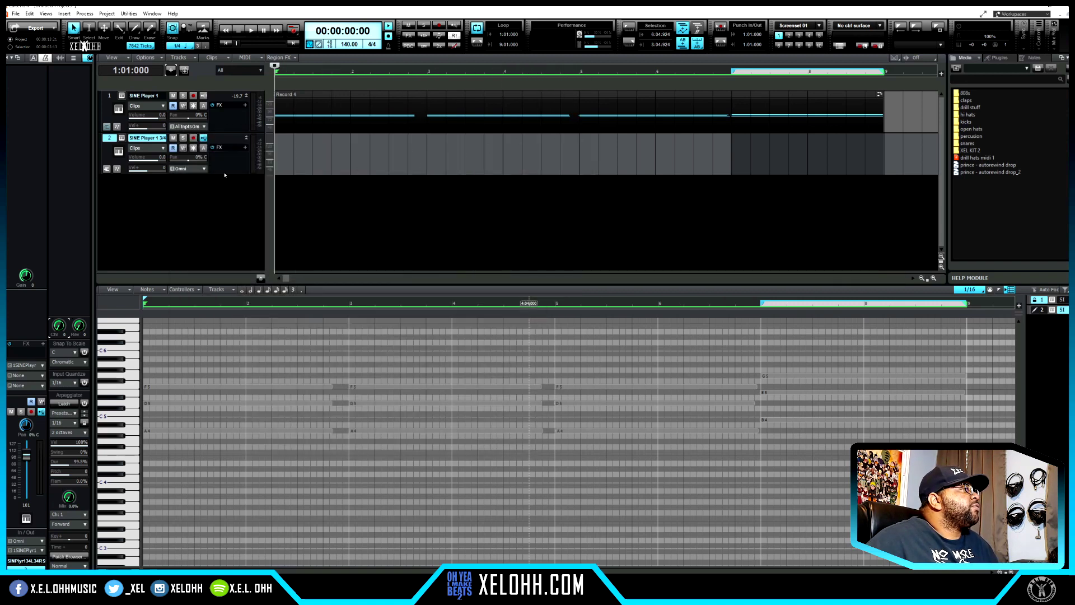
{"action": "left_click_drag", "start_coordinate": [223, 174], "coordinate": [209, 223]}
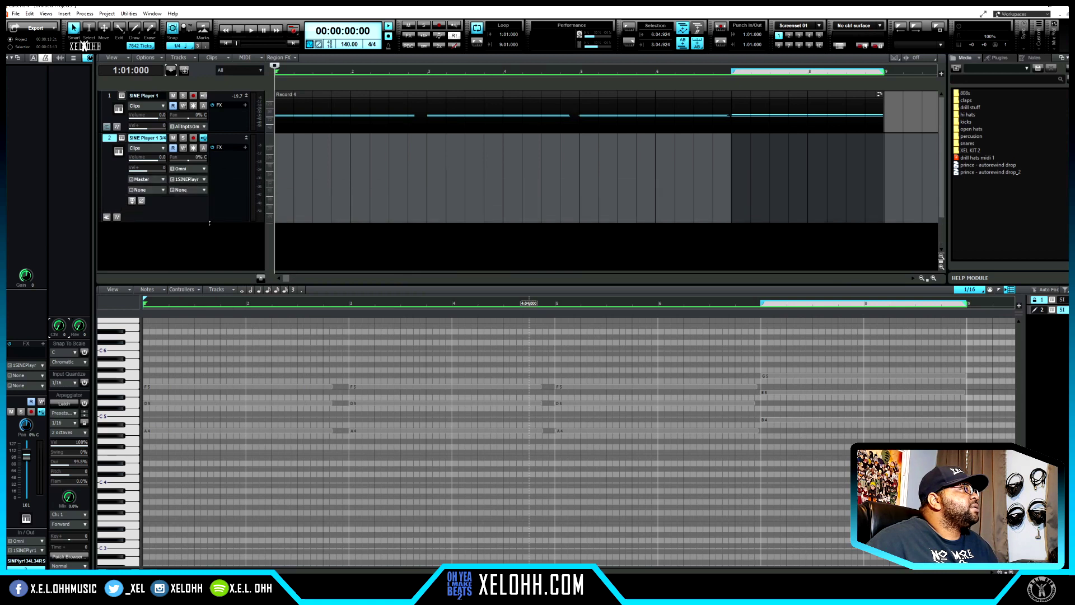
{"action": "left_click", "coordinate": [205, 180]}
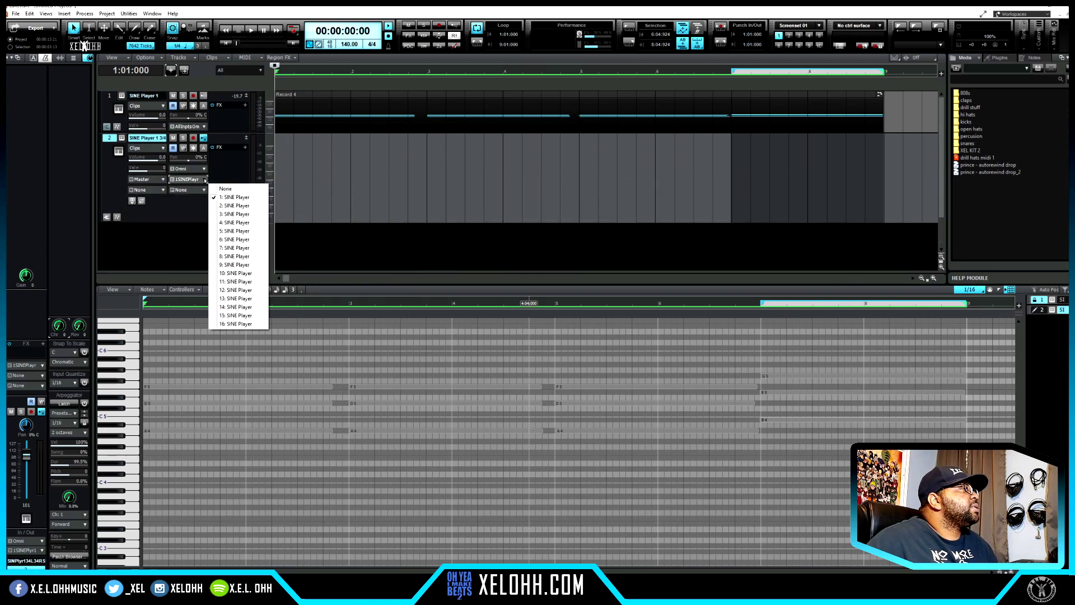
{"action": "left_click", "coordinate": [228, 206]}
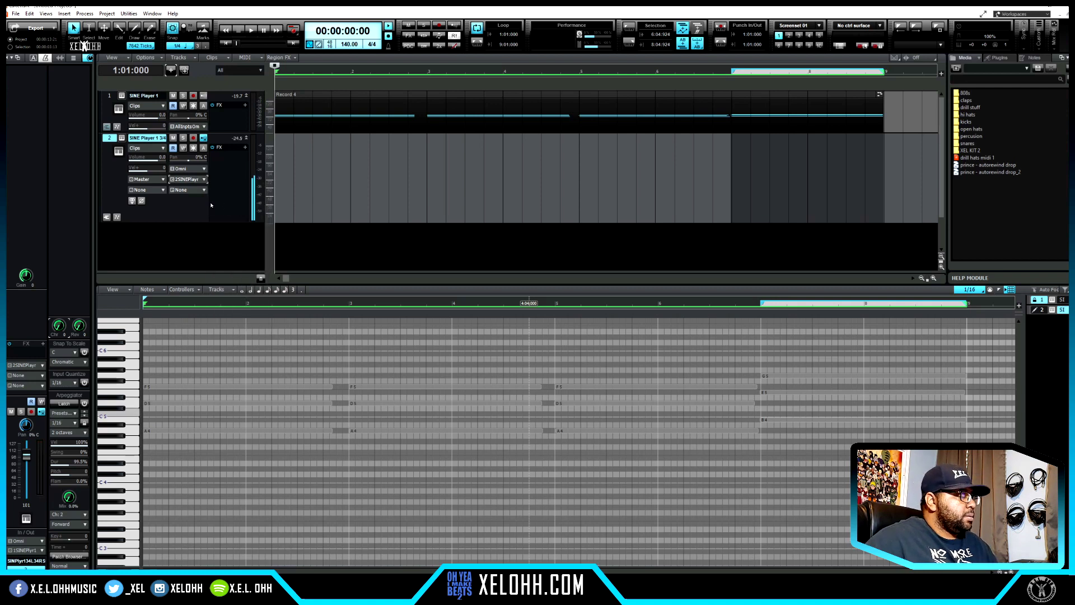
{"action": "left_click", "coordinate": [205, 180]}
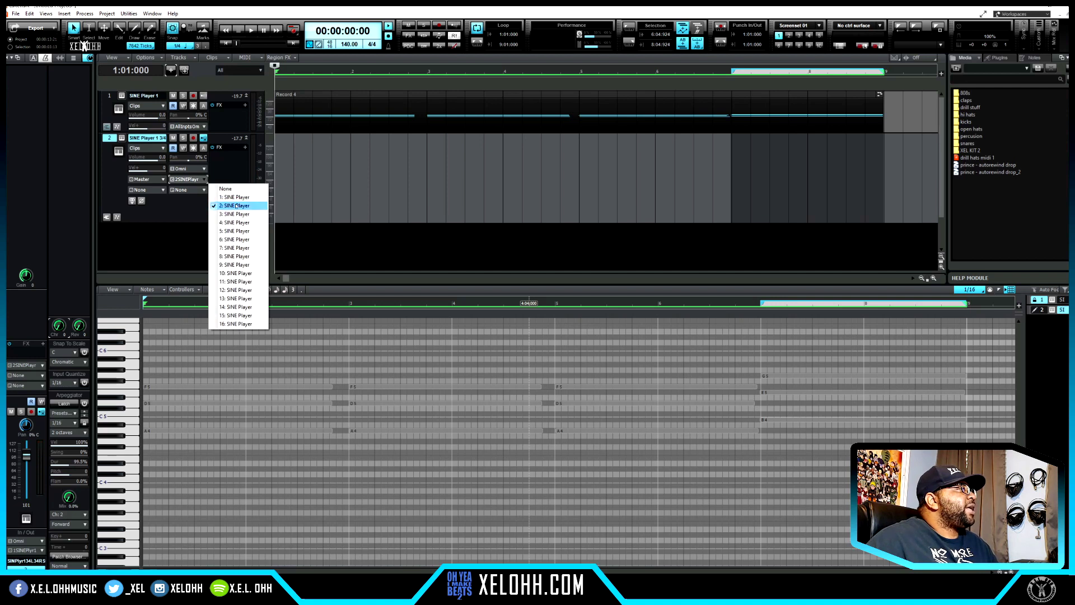
{"action": "left_click", "coordinate": [186, 216]}
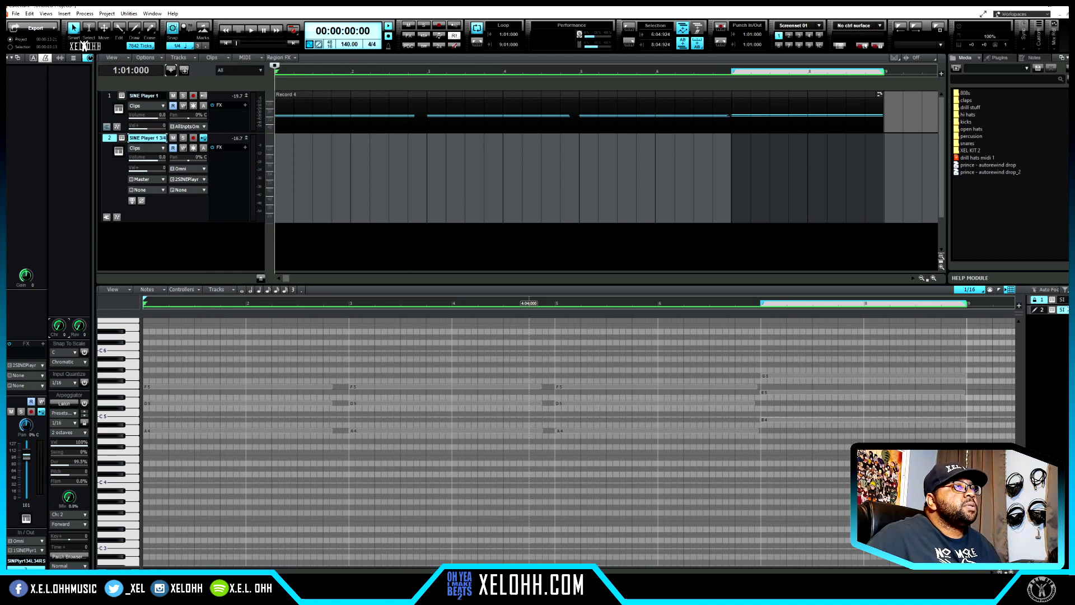
{"action": "left_click", "coordinate": [1042, 299]}
Copy track 1's four three-note brass chords and paste them onto track 2 in the Piano Roll
{"action": "left_click_drag", "start_coordinate": [835, 446], "coordinate": [240, 364]}
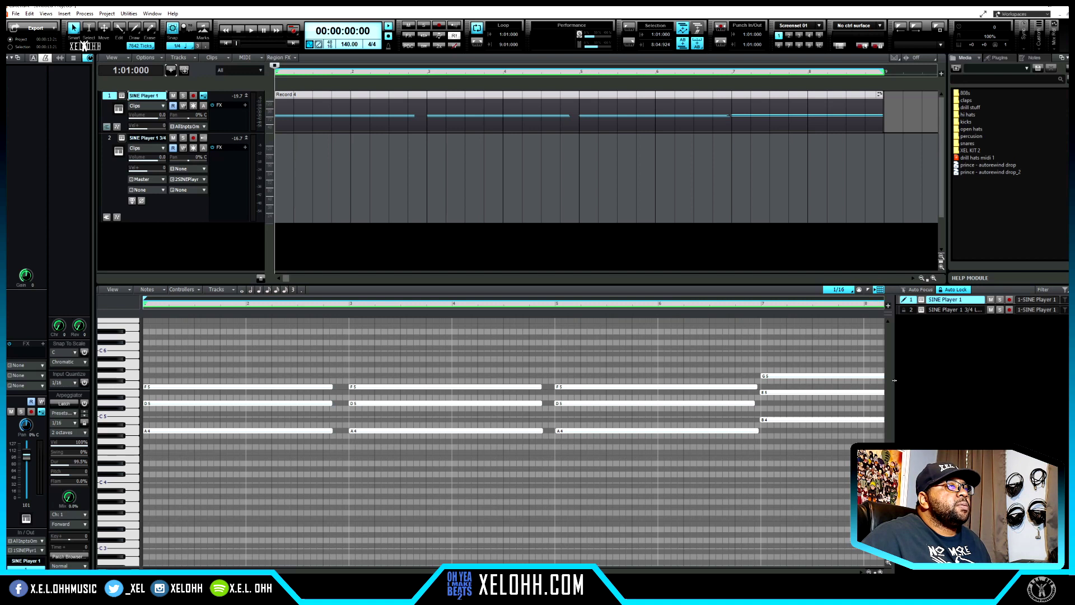
{"action": "left_click_drag", "start_coordinate": [926, 384], "coordinate": [957, 364]}
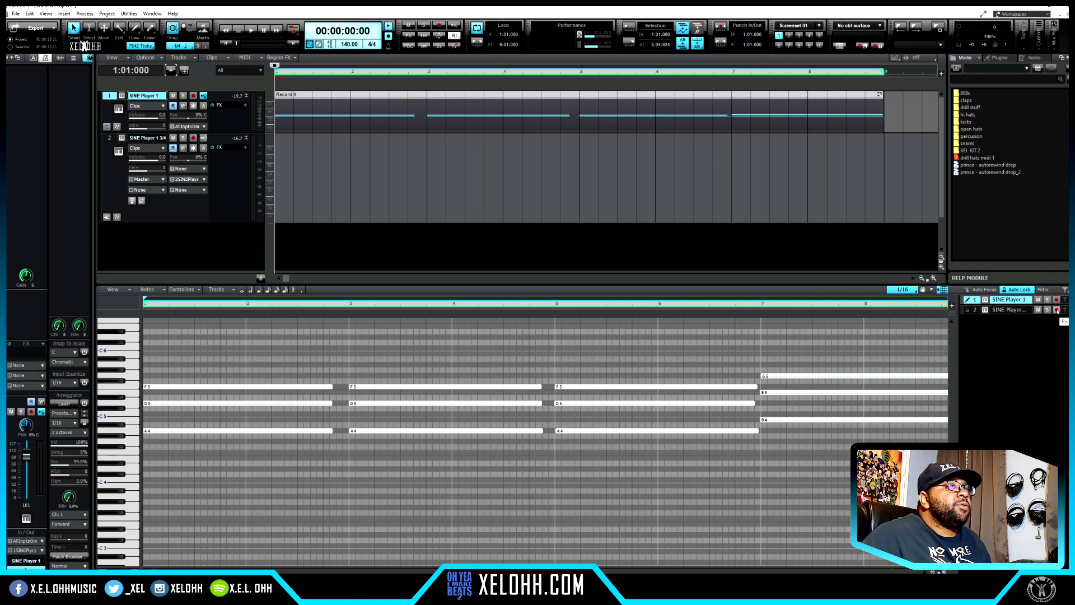
{"action": "left_click", "coordinate": [1005, 311]}
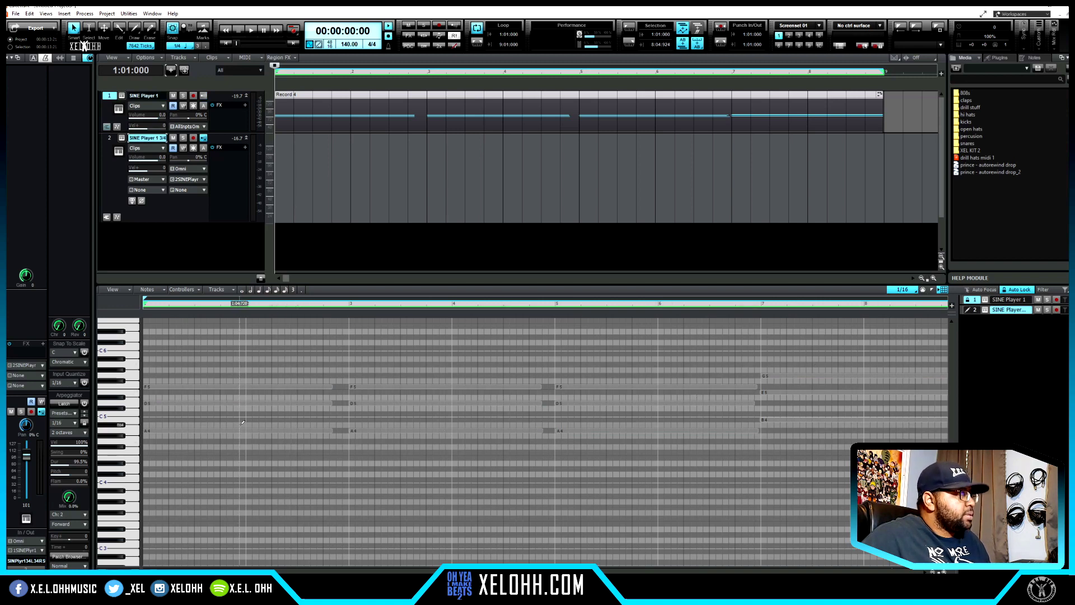
{"action": "key", "text": "ctrl+v"}
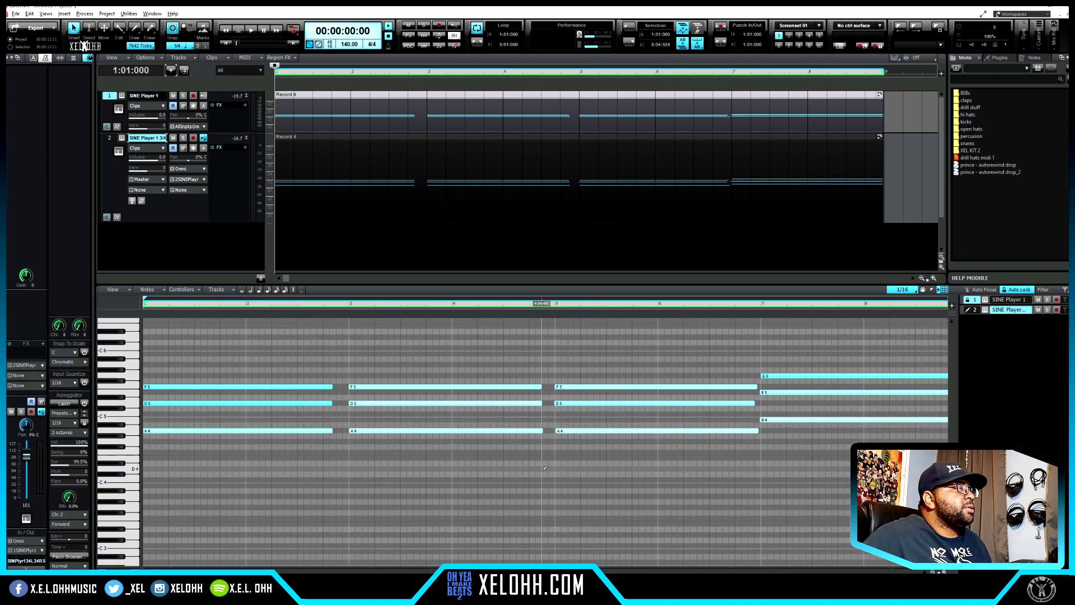
{"action": "key", "text": "ctrl+Left"}
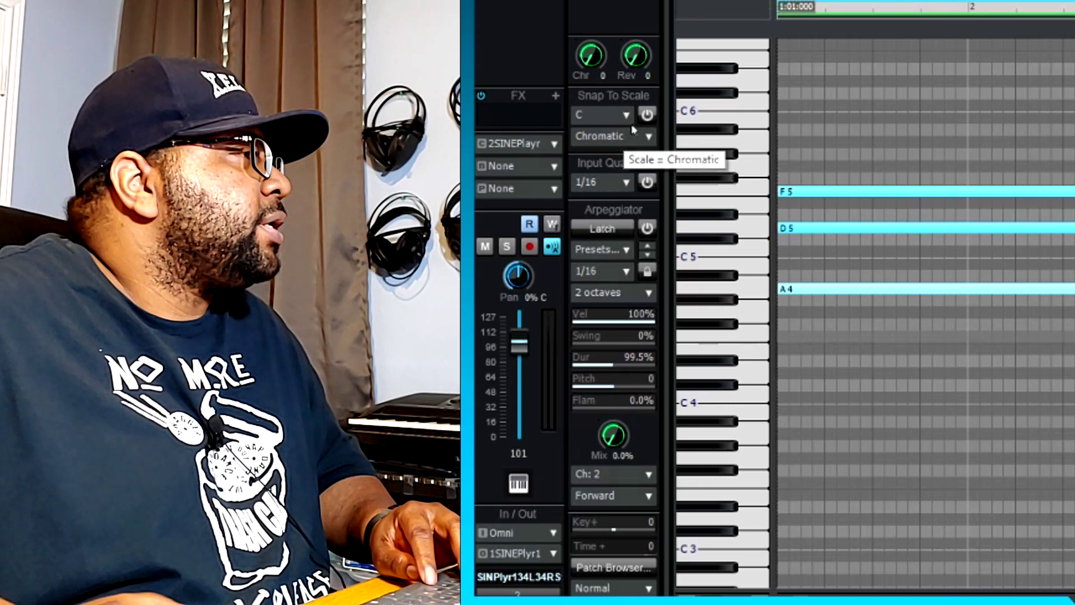
Enable track 2's arpeggiator, change its rate from 1/16 to 1/8 with 25% flam, and audition it
{"action": "left_click", "coordinate": [647, 229]}
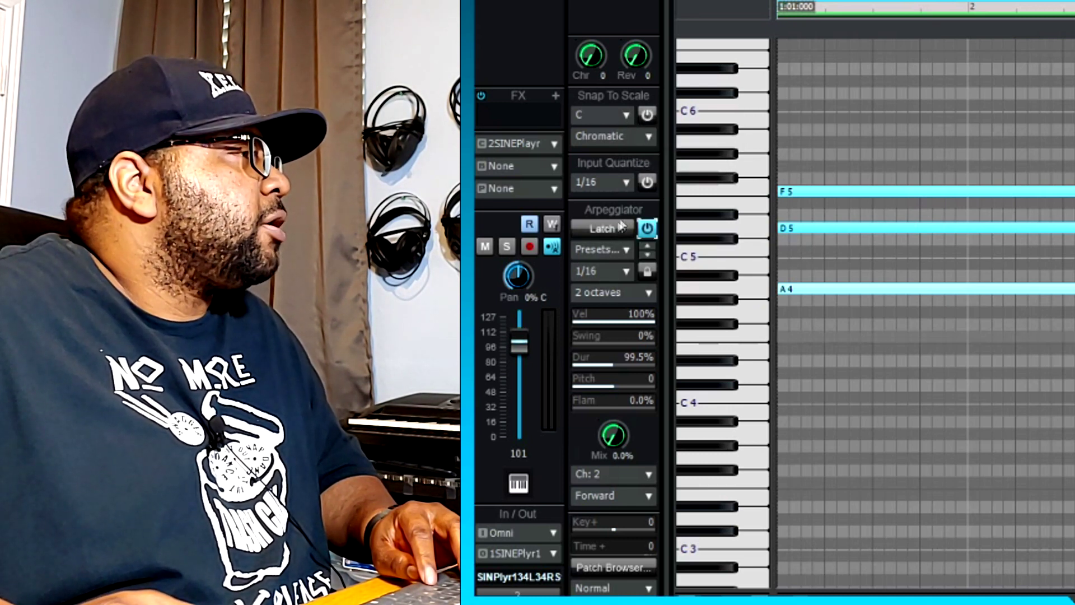
{"action": "key", "text": "space"}
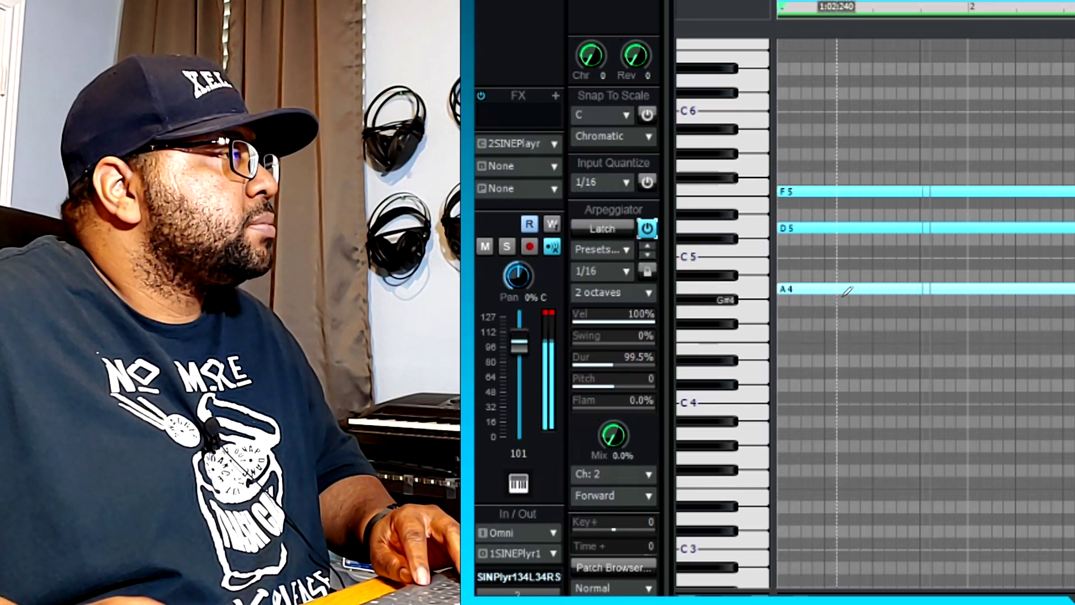
{"action": "left_click", "coordinate": [627, 272]}
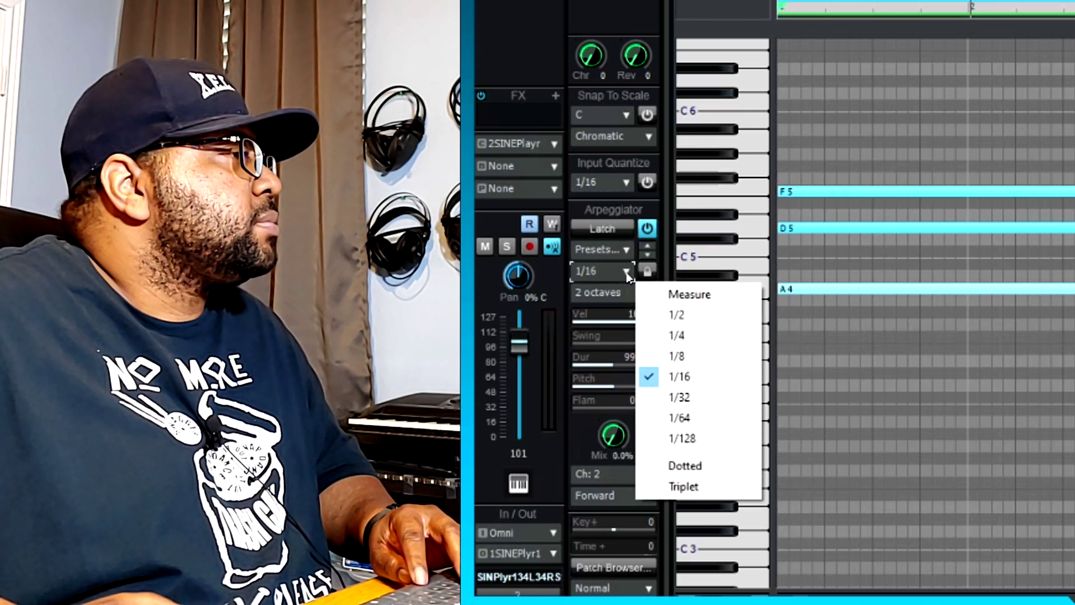
{"action": "left_click", "coordinate": [723, 356]}
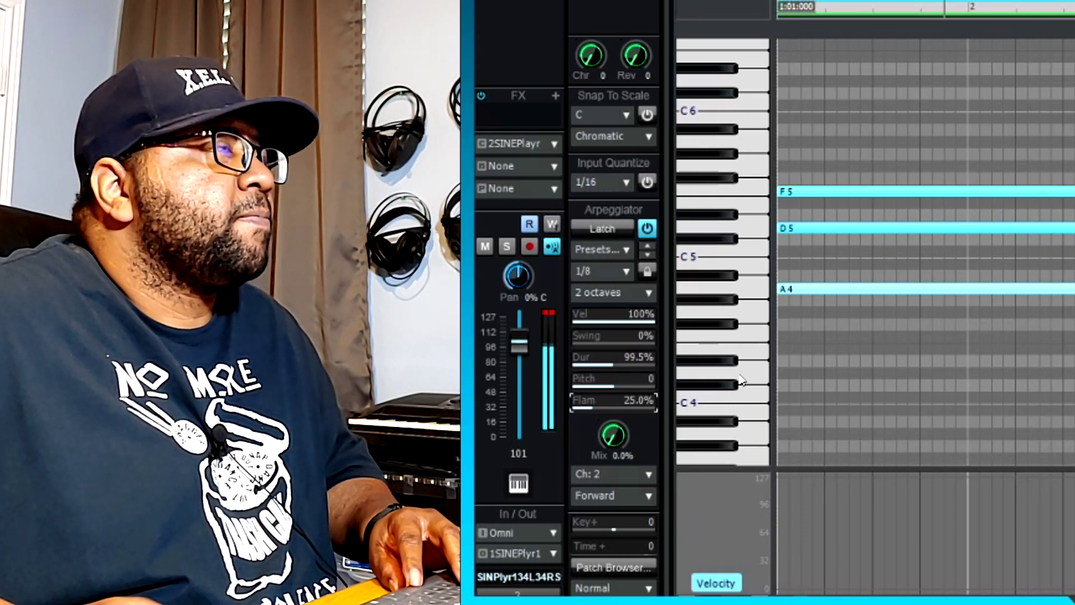
{"action": "key", "text": "space"}
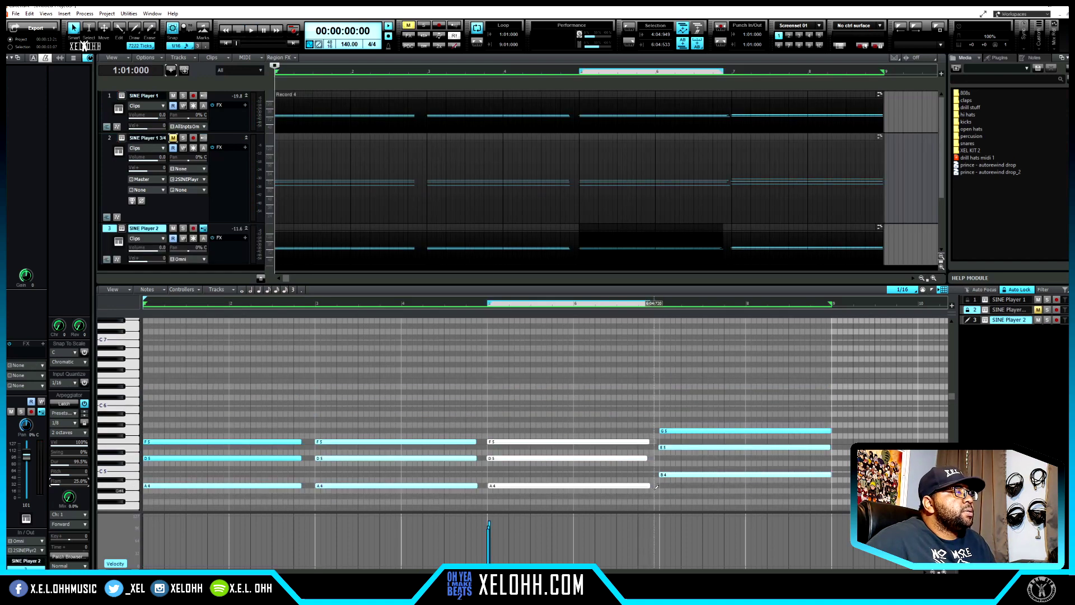
Shorten the end of the A4 note slightly
{"action": "left_click", "coordinate": [654, 485]}
{"action": "left_click_drag", "start_coordinate": [649, 487], "coordinate": [647, 487]}
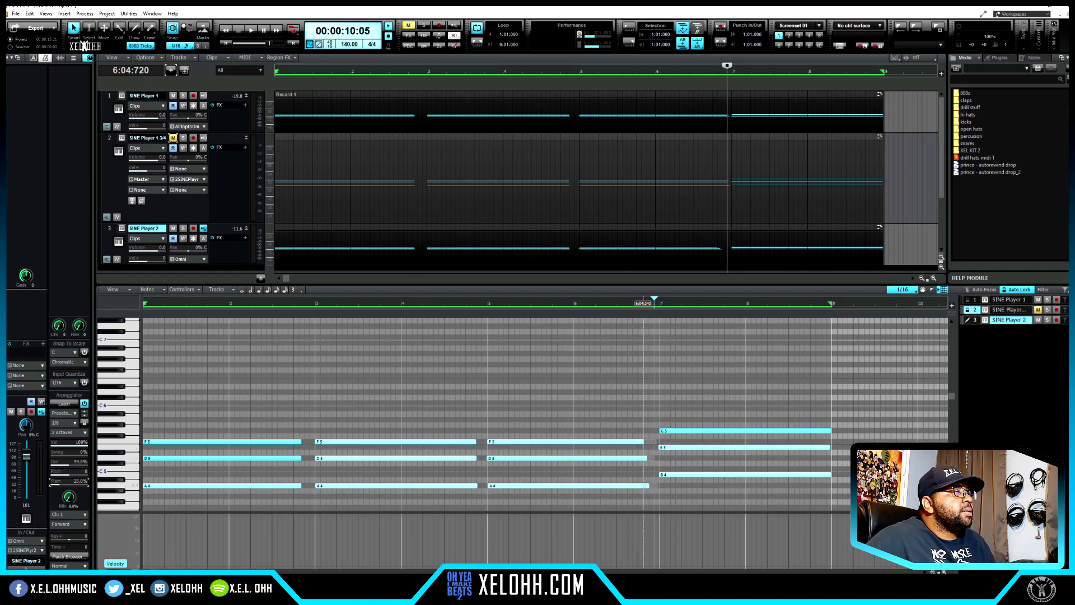
{"action": "key", "text": "space"}
{"action": "scroll", "coordinate": [644, 459], "scroll_direction": "down", "scroll_amount": 1}
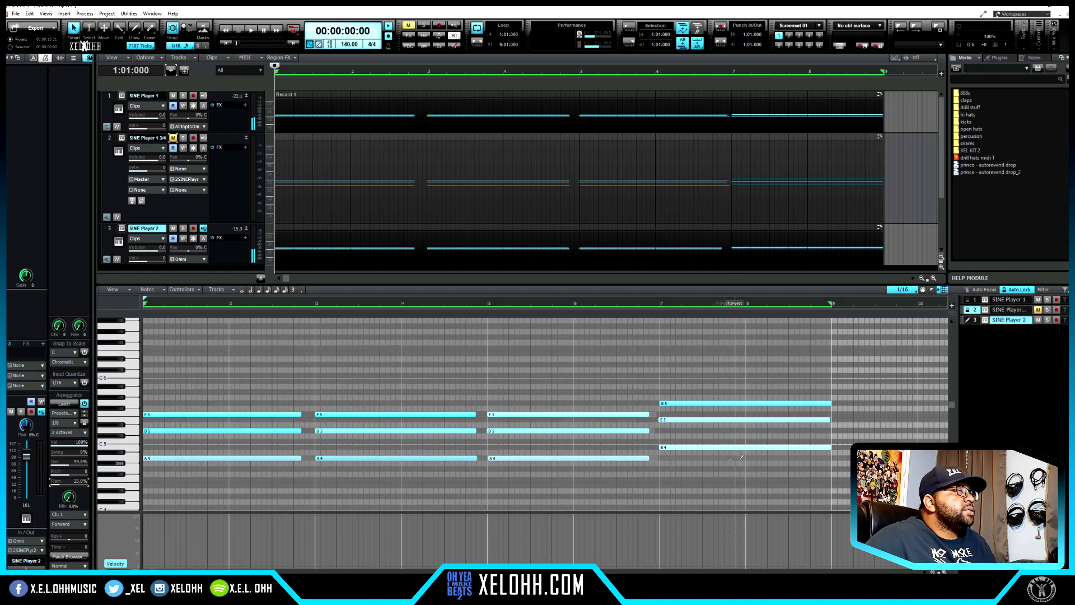
Apply the arpeggiator to all the chord notes in the clip, then select track 2's notes
{"action": "left_click_drag", "start_coordinate": [836, 475], "coordinate": [91, 361]}
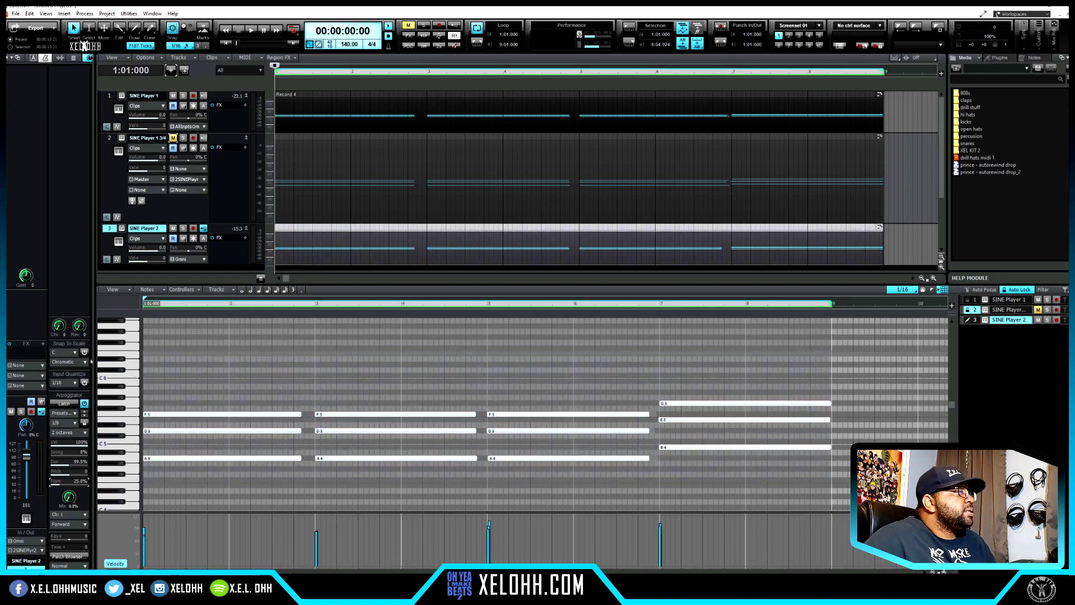
{"action": "left_click", "coordinate": [196, 347]}
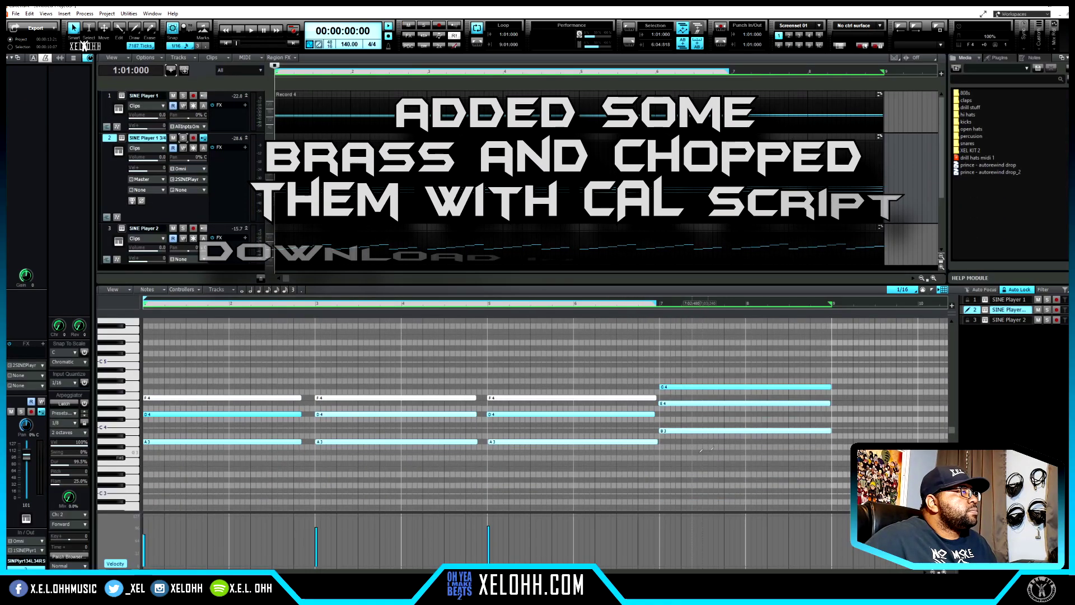
{"action": "left_click_drag", "start_coordinate": [749, 464], "coordinate": [195, 359]}
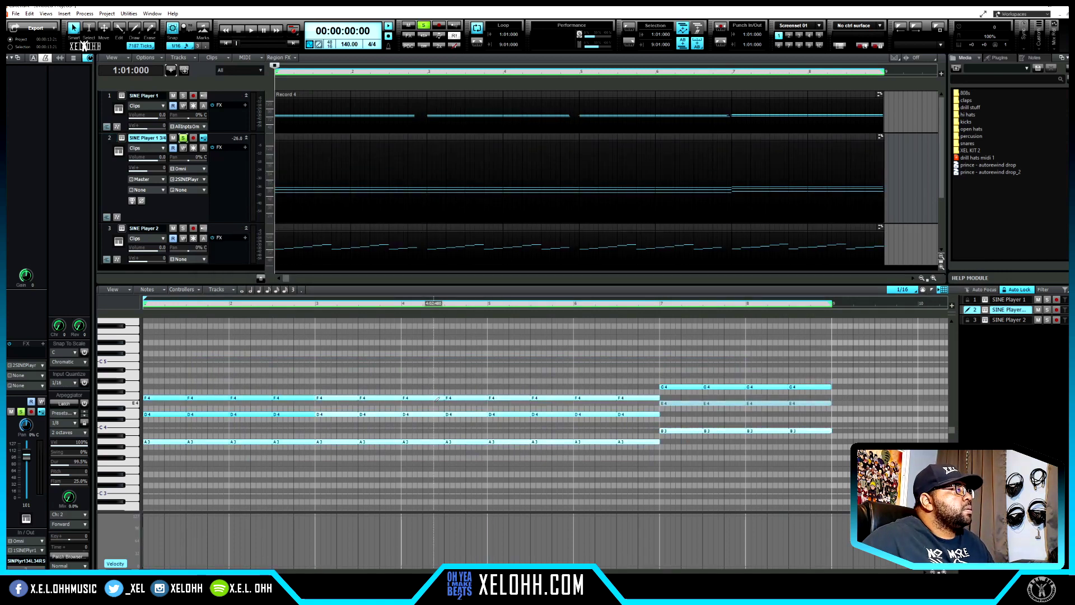
Play the beat from the start, stop it, and undo the last note-length edit
{"action": "key", "text": "space"}
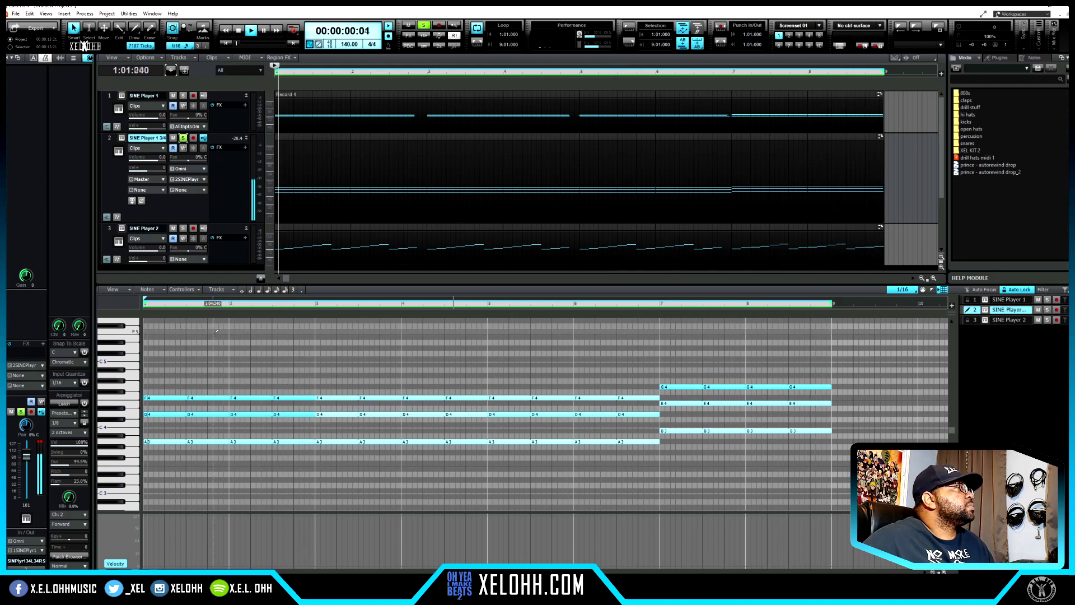
{"action": "key", "text": "space"}
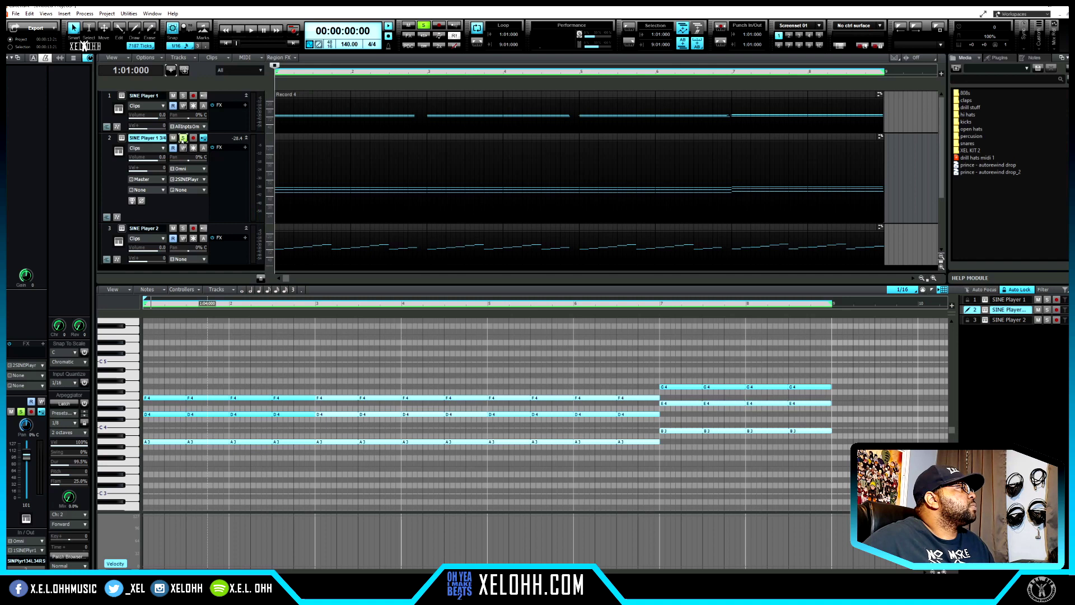
{"action": "key", "text": "ctrl+z"}
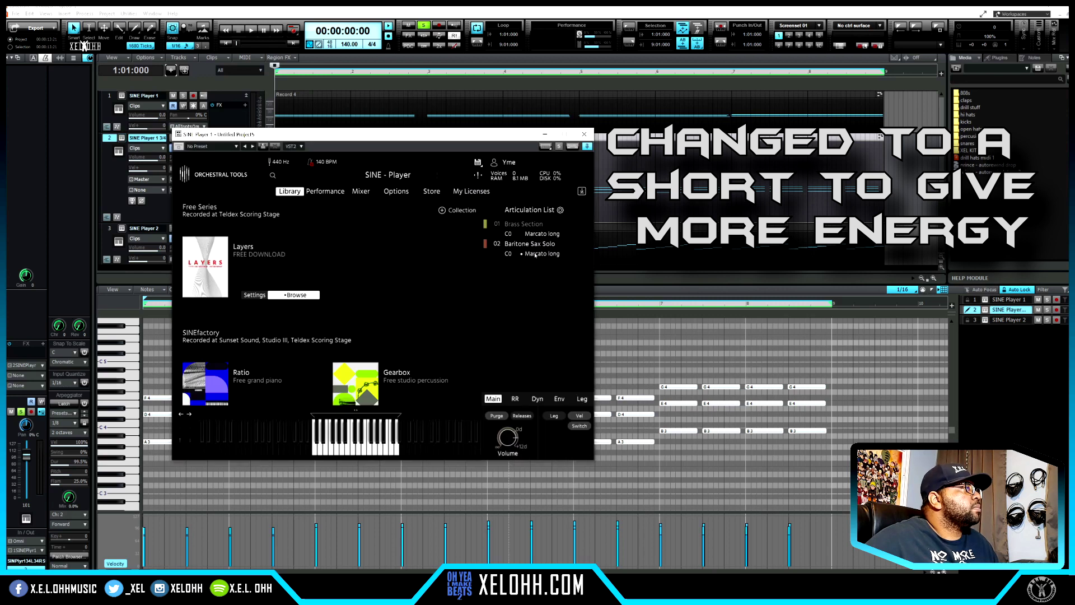
{"action": "scroll", "coordinate": [331, 305], "scroll_direction": "down", "scroll_amount": 2}
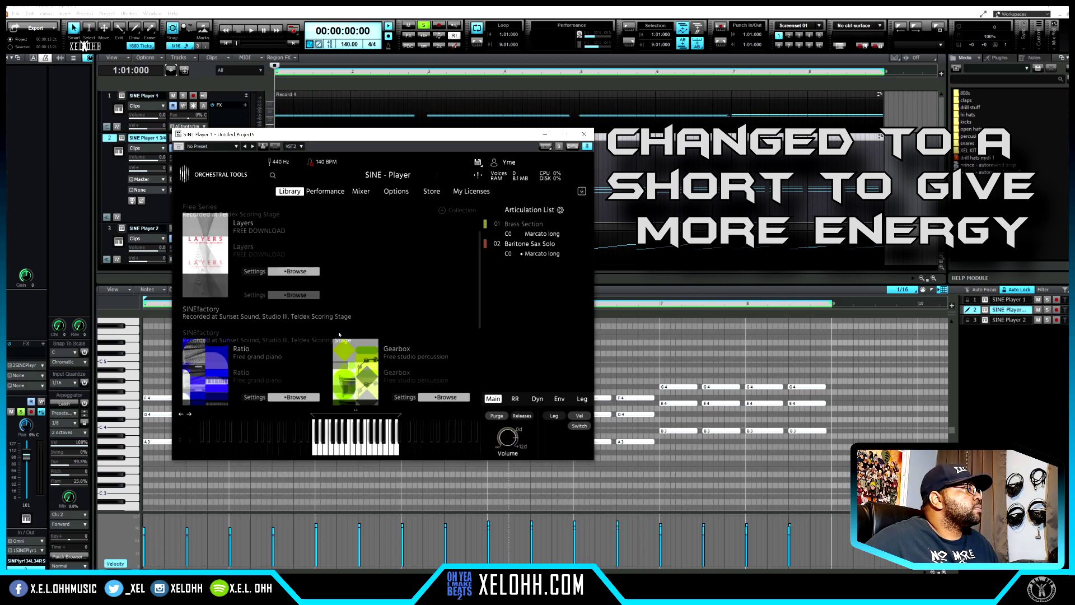
Remove the Marcato long Baritone Sax Solo from the SINE Player's loaded instruments
{"action": "right_click", "coordinate": [526, 253]}
{"action": "right_click", "coordinate": [529, 243]}
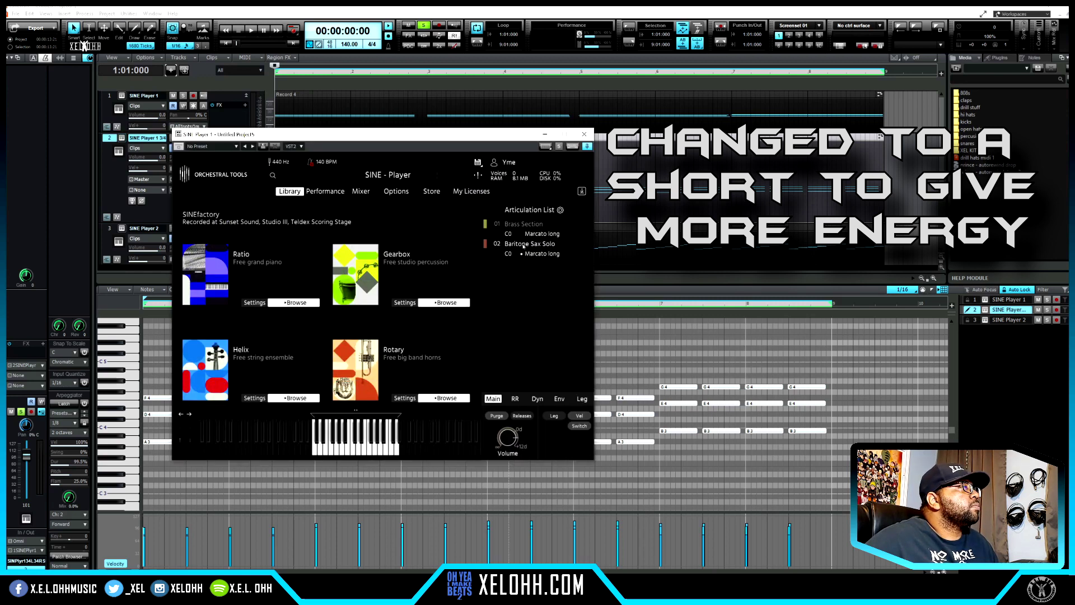
{"action": "left_click", "coordinate": [546, 311]}
Reload Baritone Sax Solo from Rotary with Staccatissimo, check the Mixer outputs, and close the player
{"action": "scroll", "coordinate": [435, 382], "scroll_direction": "down", "scroll_amount": 1}
{"action": "left_click", "coordinate": [435, 379]}
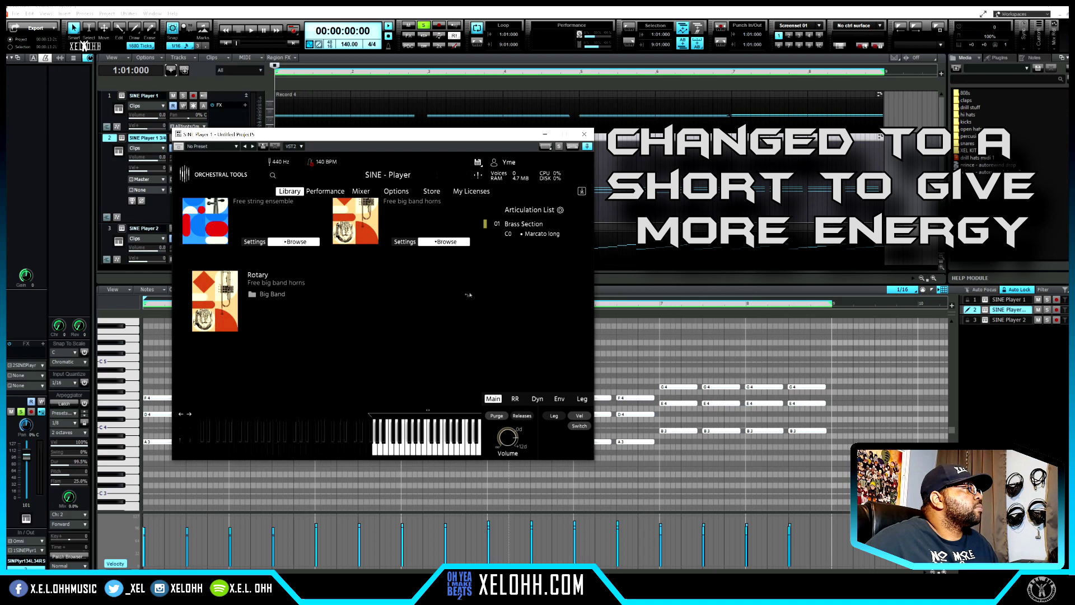
{"action": "left_click", "coordinate": [324, 343]}
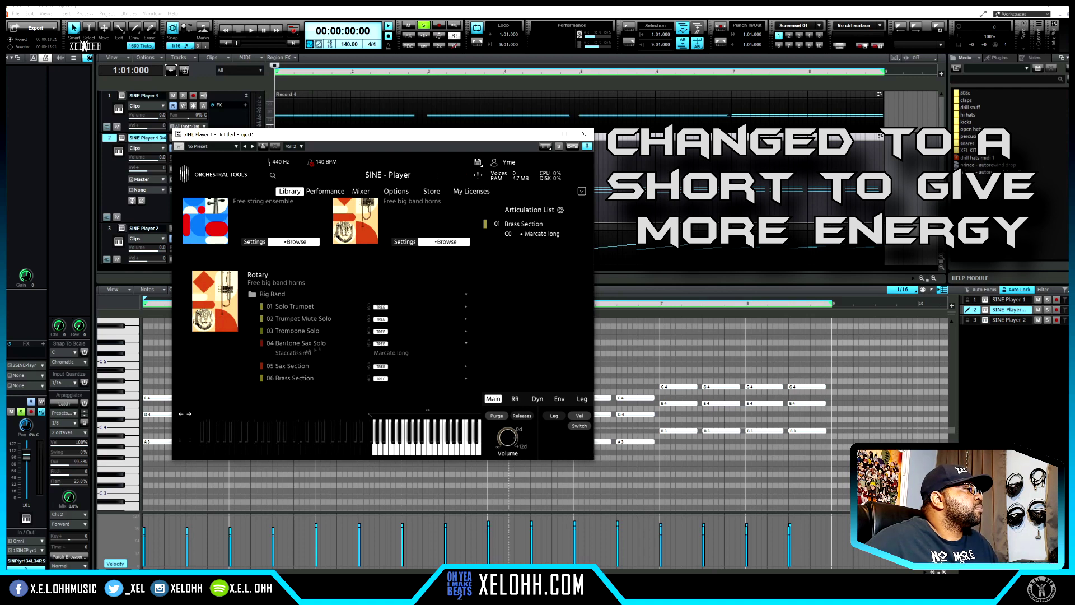
{"action": "double_click", "coordinate": [297, 353]}
{"action": "left_click", "coordinate": [354, 191]}
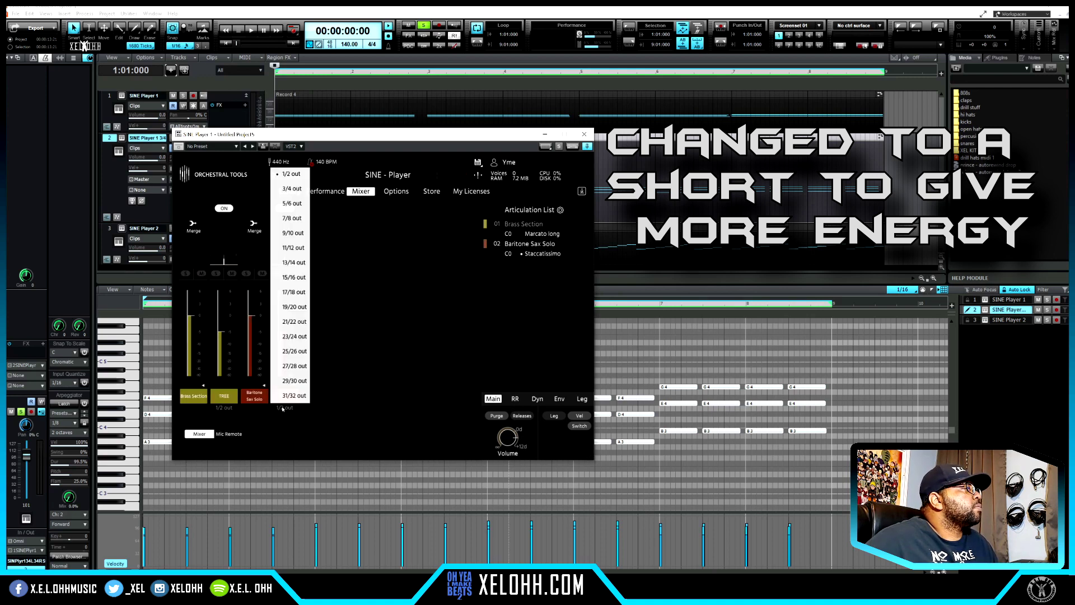
{"action": "left_click", "coordinate": [584, 135]}
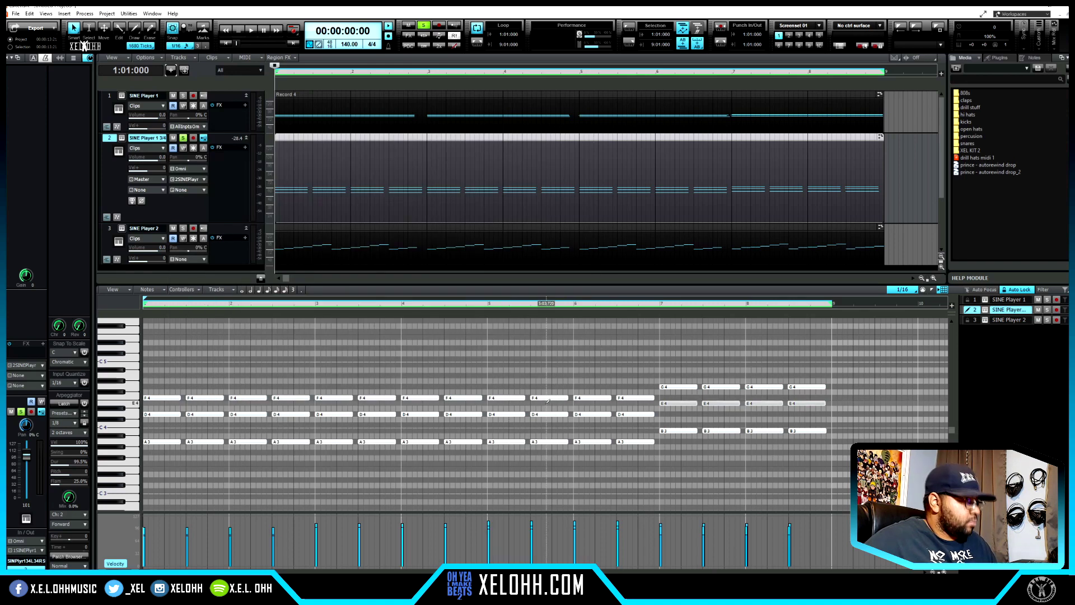
Play back the brass chords, stop, and select all their notes
{"action": "key", "text": "space"}
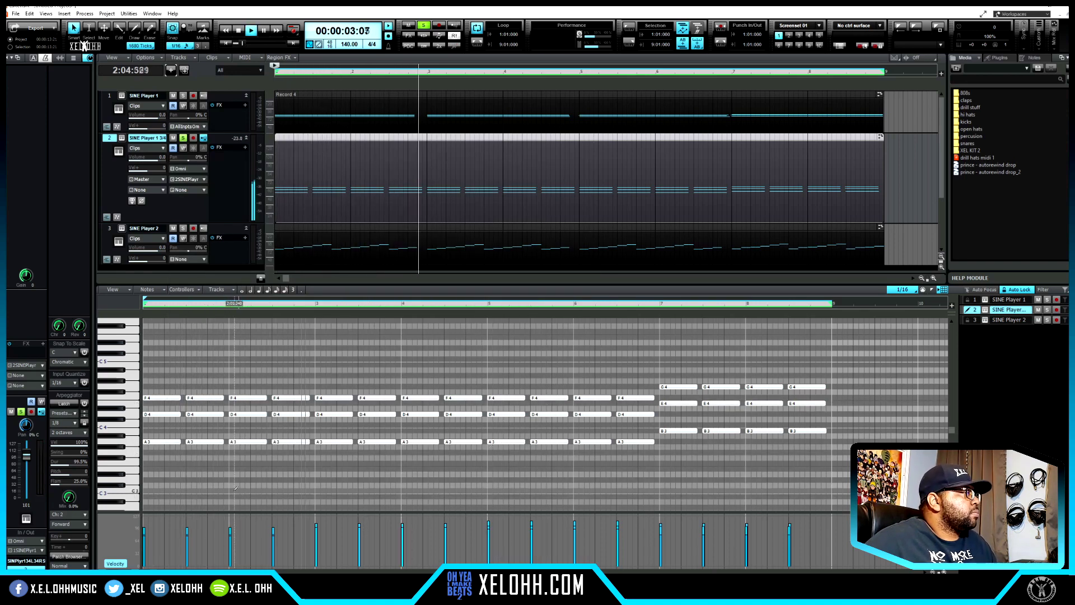
{"action": "key", "text": "space"}
{"action": "key", "text": "ctrl+a"}
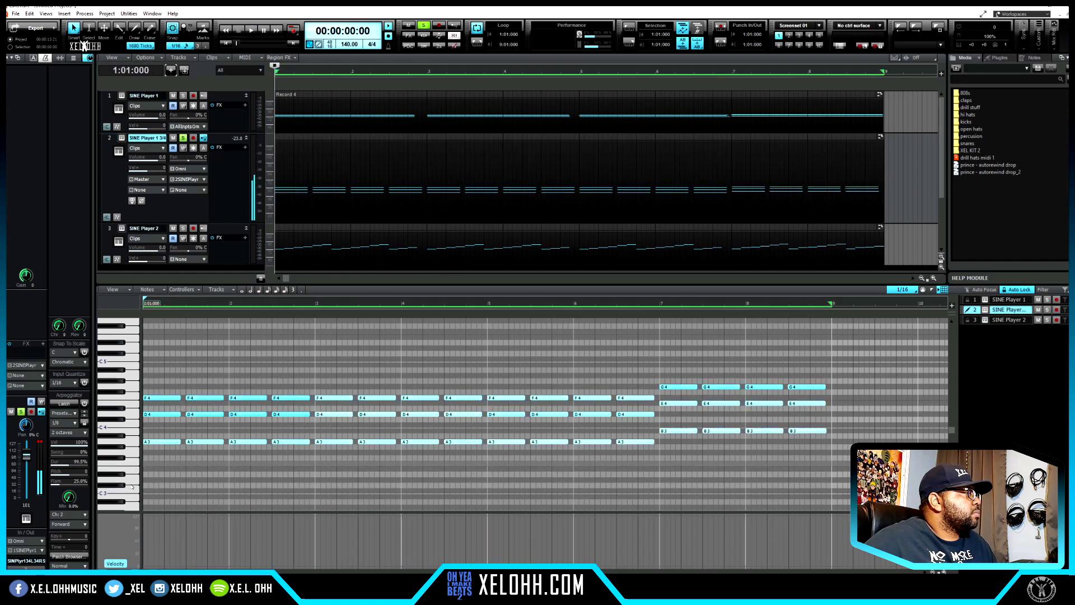
{"action": "scroll", "coordinate": [132, 485], "scroll_direction": "down", "scroll_amount": 1}
{"action": "scroll", "coordinate": [132, 485], "scroll_direction": "up", "scroll_amount": 1}
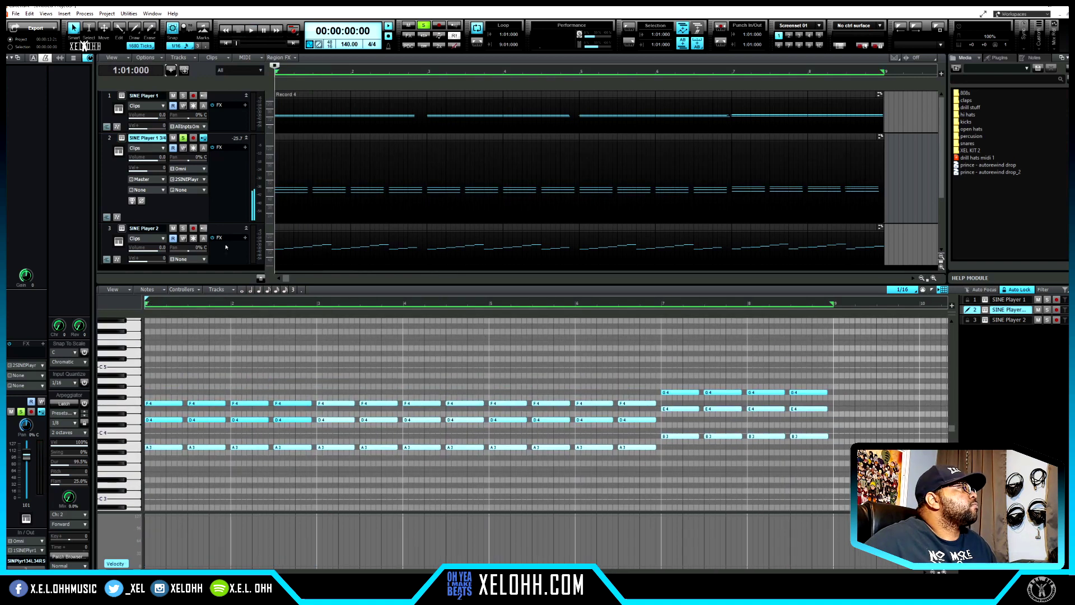
Unsolo the second SINE Player track, play the whole arrangement, and shorten that track's lane
{"action": "left_click", "coordinate": [183, 138]}
{"action": "key", "text": "space"}
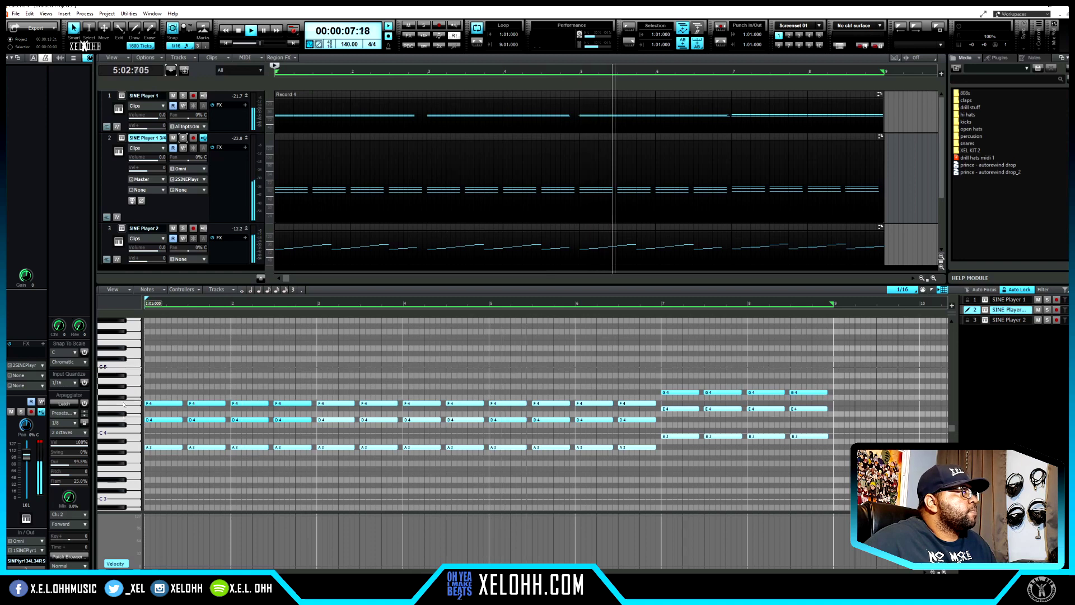
{"action": "key", "text": "ctrl+a"}
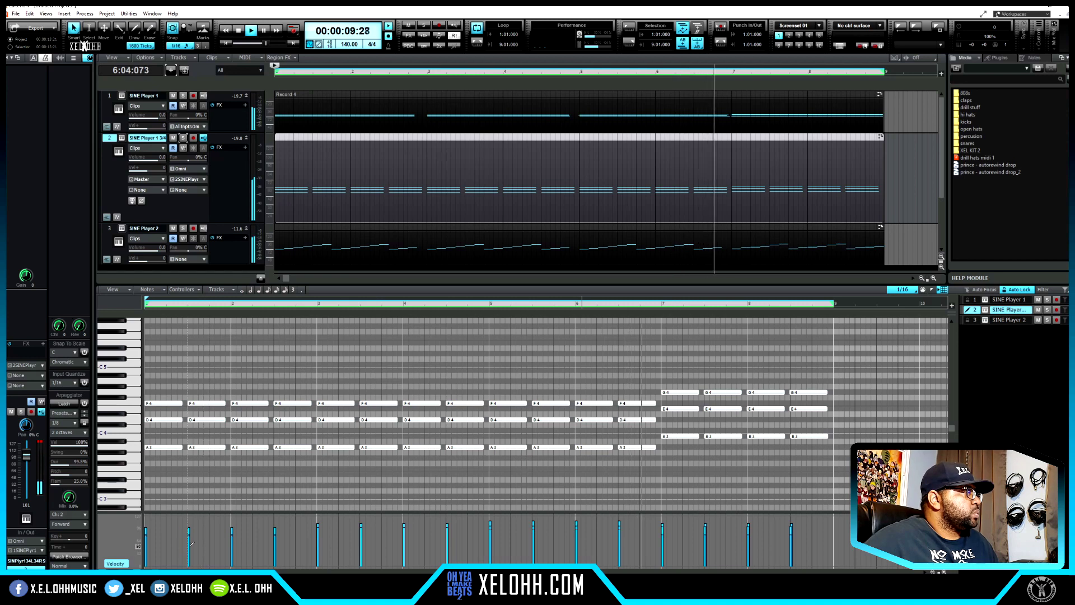
{"action": "key", "text": "space"}
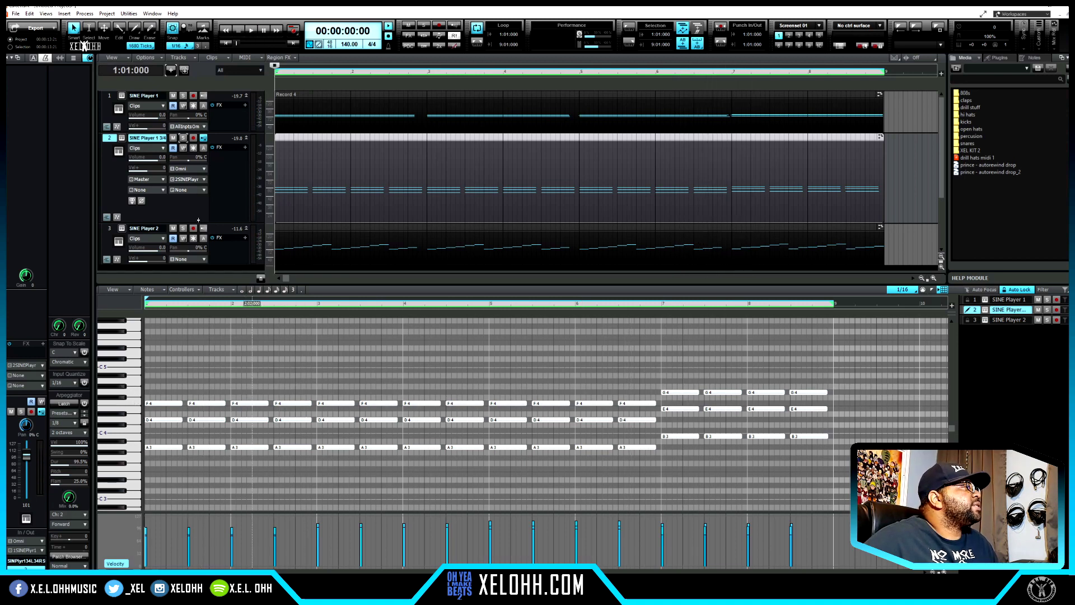
{"action": "left_click_drag", "start_coordinate": [198, 223], "coordinate": [198, 177]}
Insert an 808 instrument track named '808 temp' below the three SINE Player tracks
{"action": "right_click", "coordinate": [232, 239]}
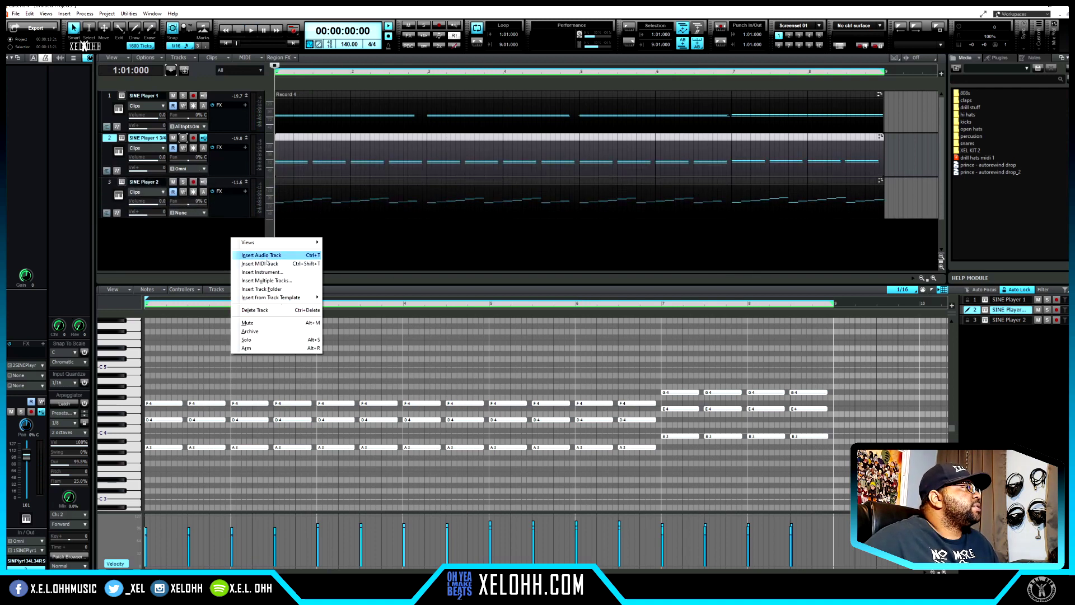
{"action": "left_click", "coordinate": [262, 271]}
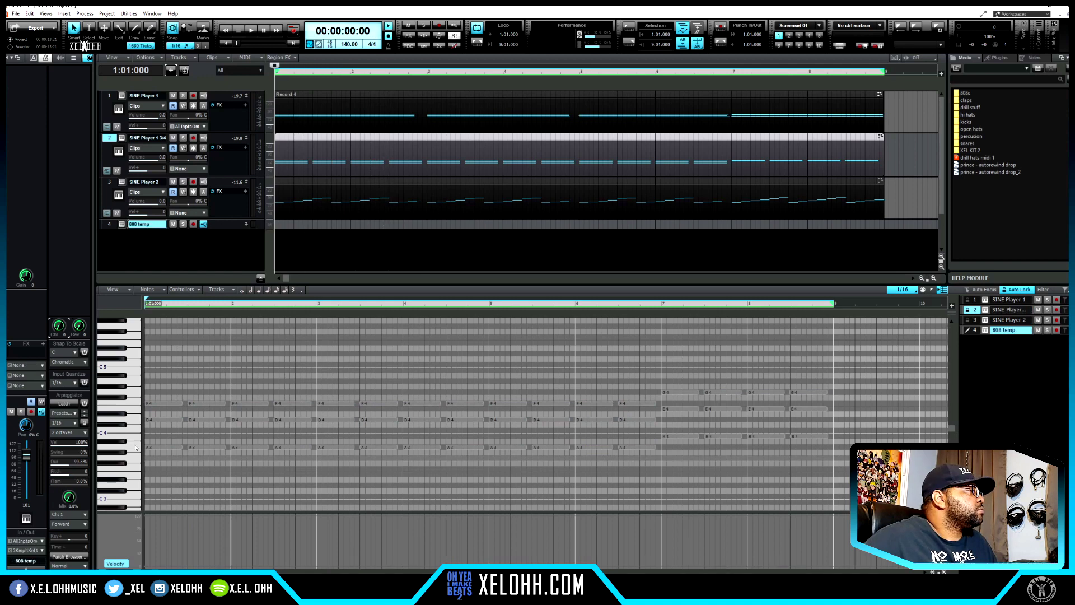
{"action": "left_click", "coordinate": [135, 447]}
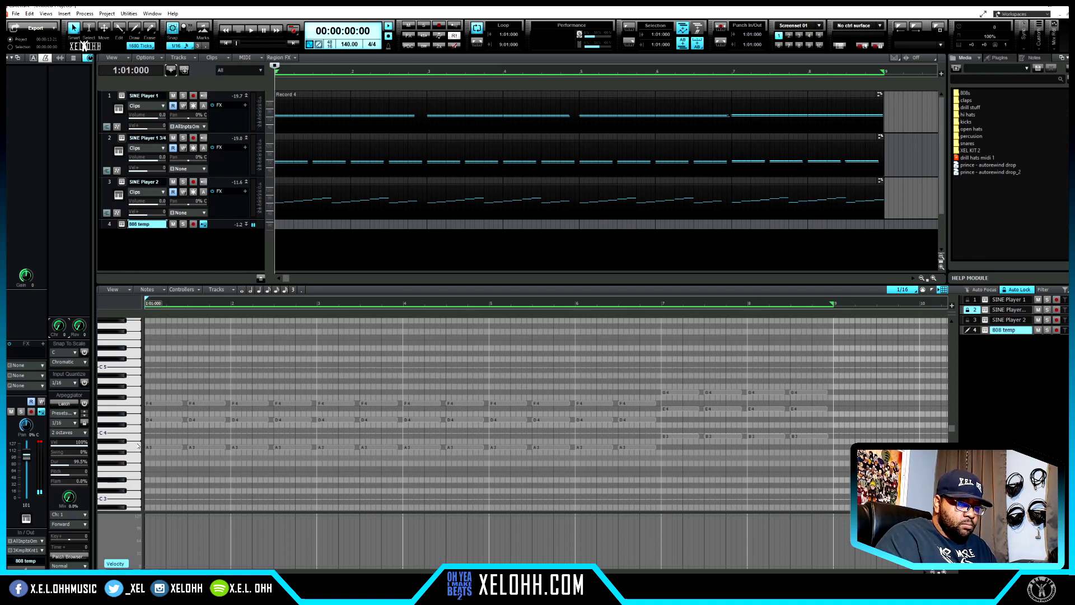
Record an eight-bar 808 line on 808 temp: mostly D5, ending with F5 and G5 notes
{"action": "key", "text": "x"}
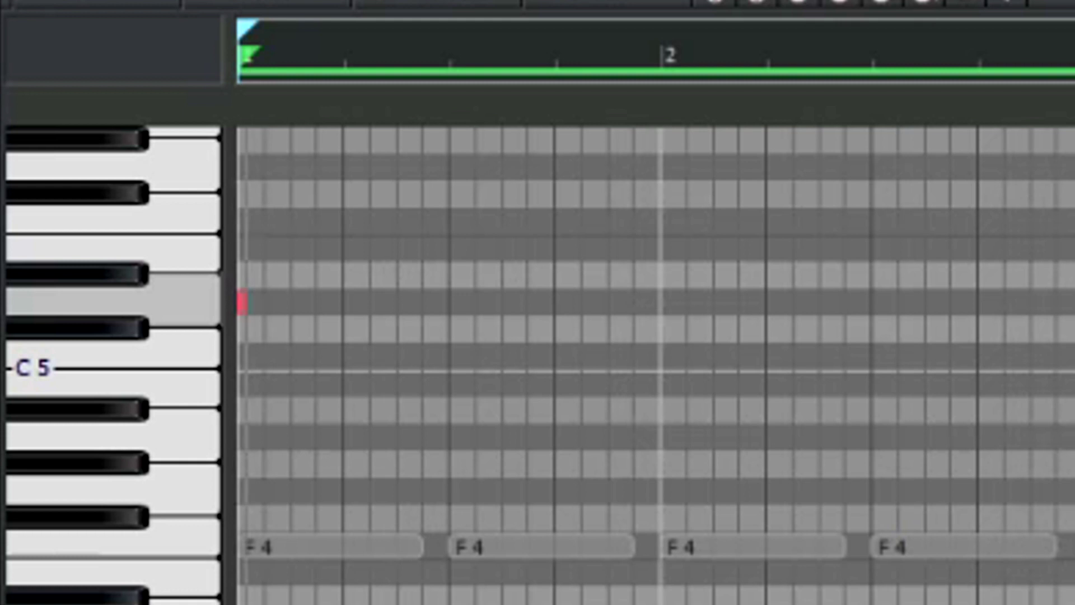
{"action": "key", "text": "x"}
{"action": "key", "text": "x"}
{"action": "key", "text": "x"}
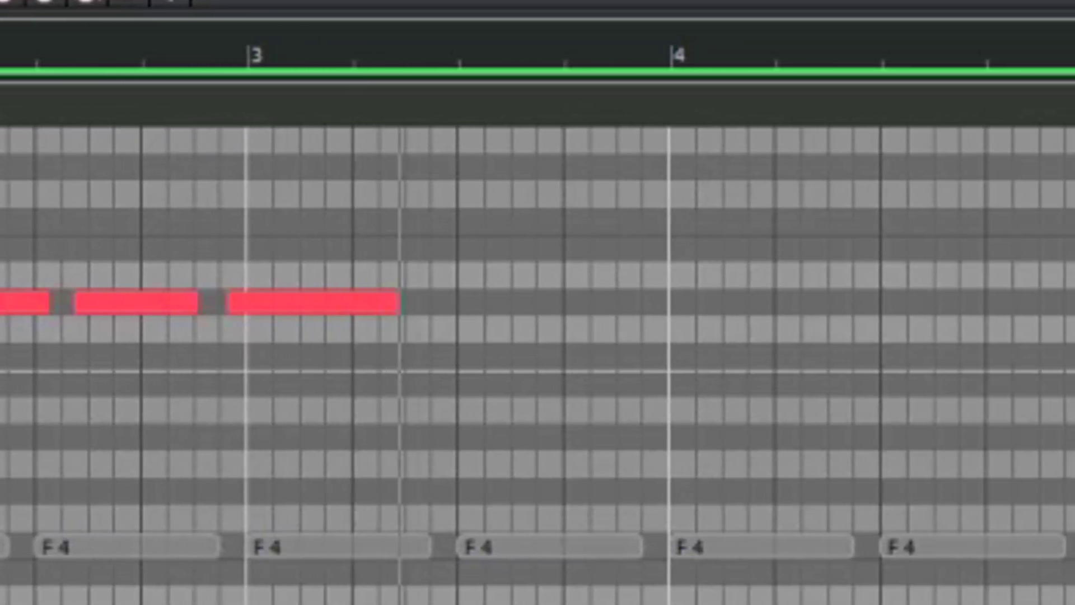
{"action": "key", "text": "x"}
{"action": "key", "text": "x"}
{"action": "key", "text": "x"}
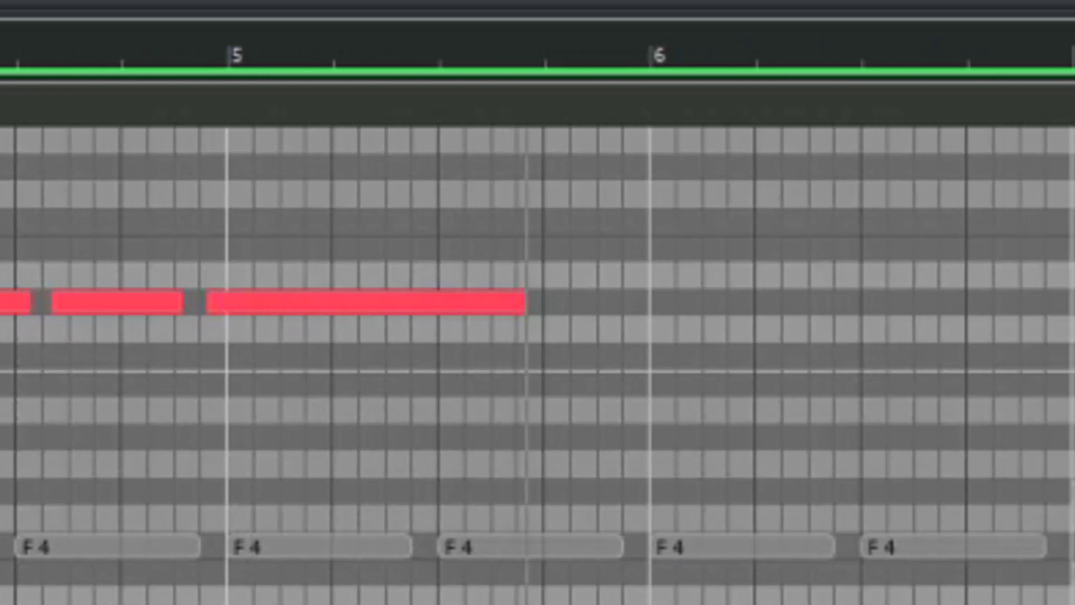
{"action": "key", "text": "x"}
{"action": "key", "text": "x"}
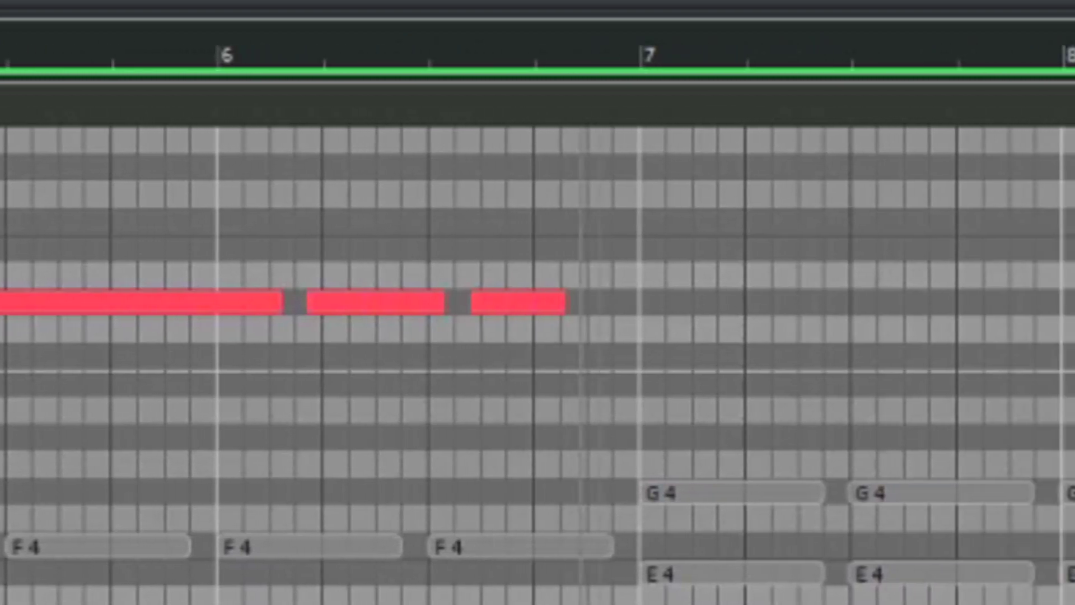
{"action": "key", "text": "b"}
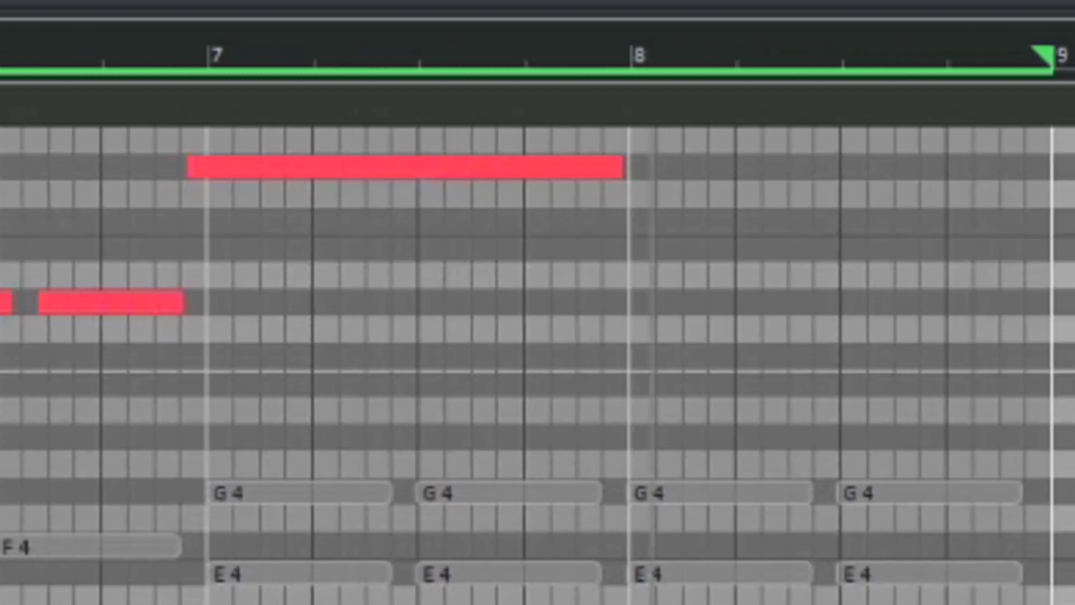
{"action": "key", "text": "v"}
{"action": "key", "text": "b"}
{"action": "key", "text": "space"}
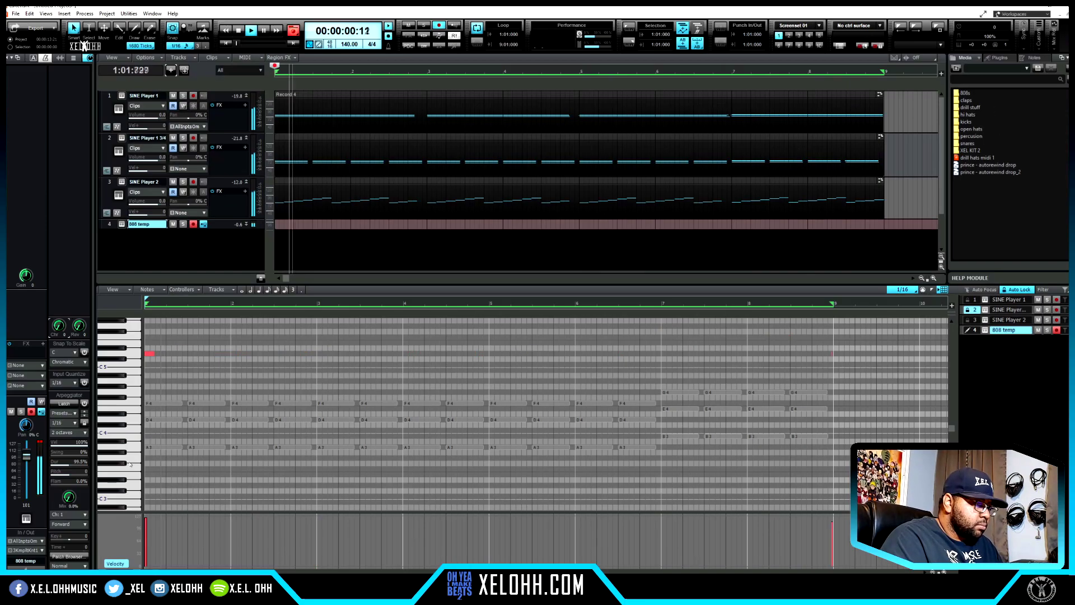
{"action": "left_click", "coordinate": [832, 354]}
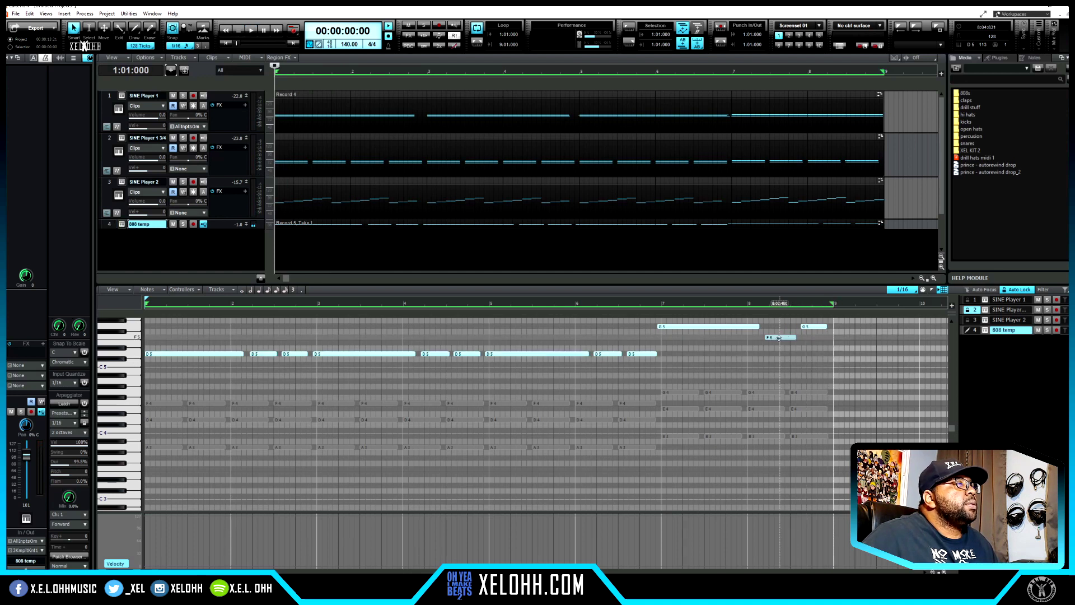
Raise the last 808 note to F#5 at 8:02 and lower the three G5 notes to E5
{"action": "left_click_drag", "start_coordinate": [779, 338], "coordinate": [780, 330]}
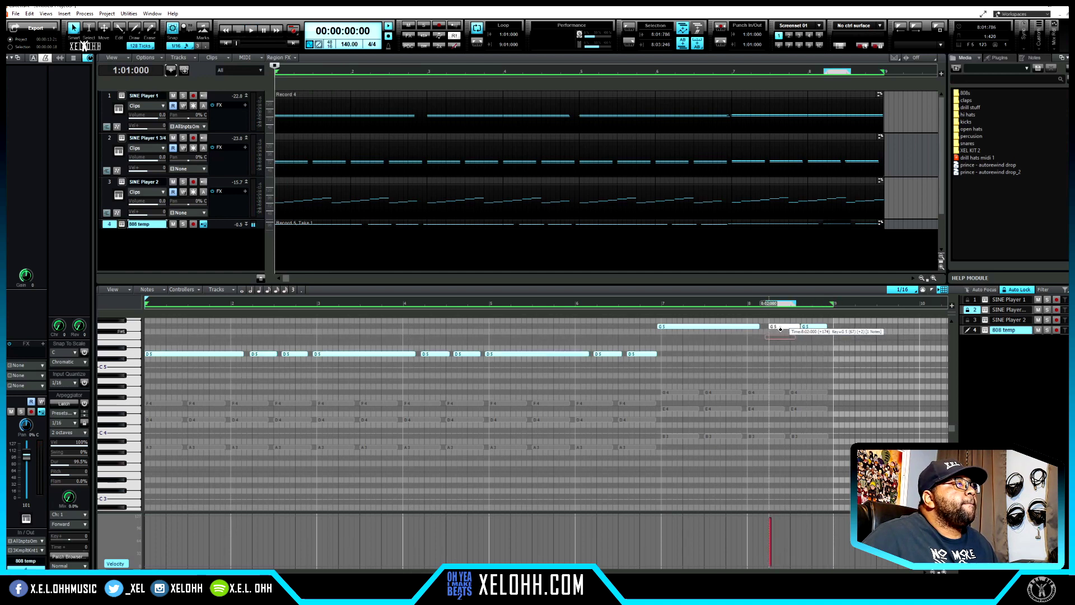
{"action": "left_click_drag", "start_coordinate": [655, 323], "coordinate": [261, 354]}
{"action": "left_click_drag", "start_coordinate": [834, 322], "coordinate": [679, 342]}
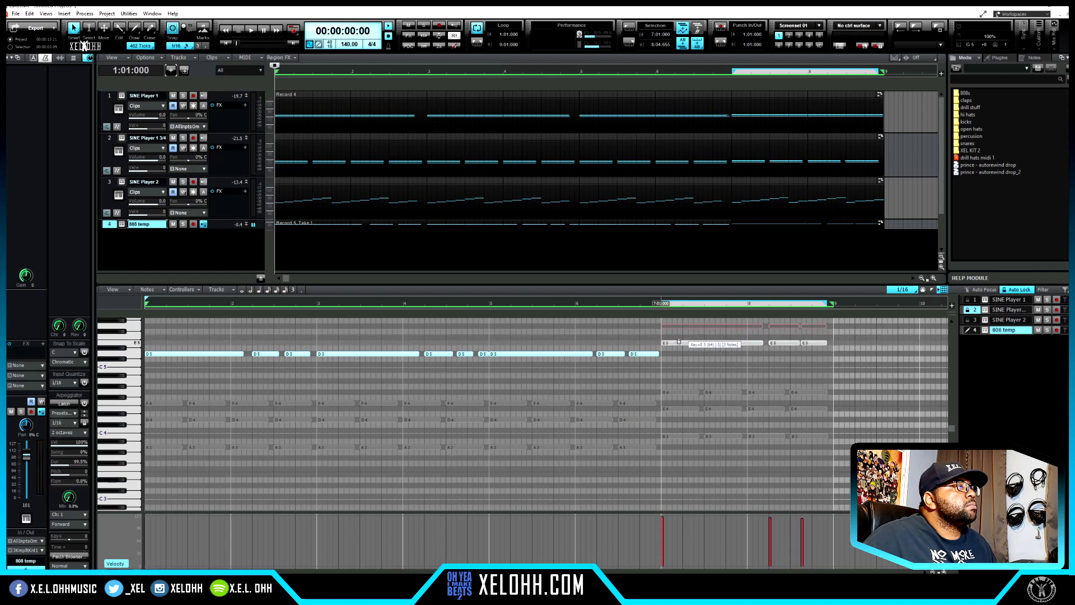
{"action": "left_click_drag", "start_coordinate": [678, 342], "coordinate": [678, 342]}
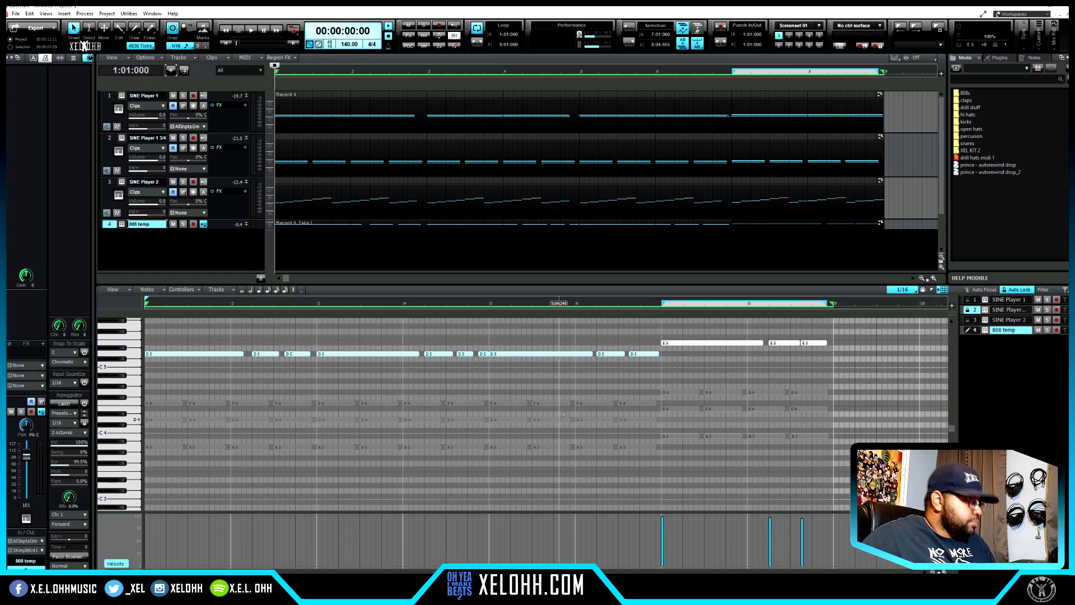
{"action": "left_click", "coordinate": [824, 342]}
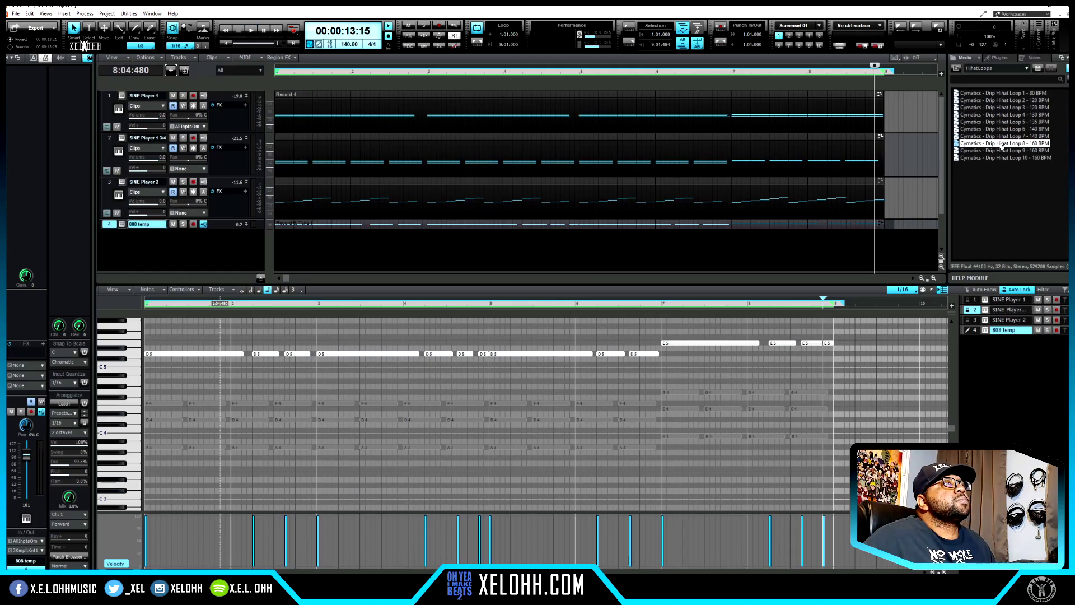
Add Drip Hihat Loop 8 (160 BPM) on a new track, extend it across the loop, and play it
{"action": "left_click_drag", "start_coordinate": [1004, 144], "coordinate": [202, 249]}
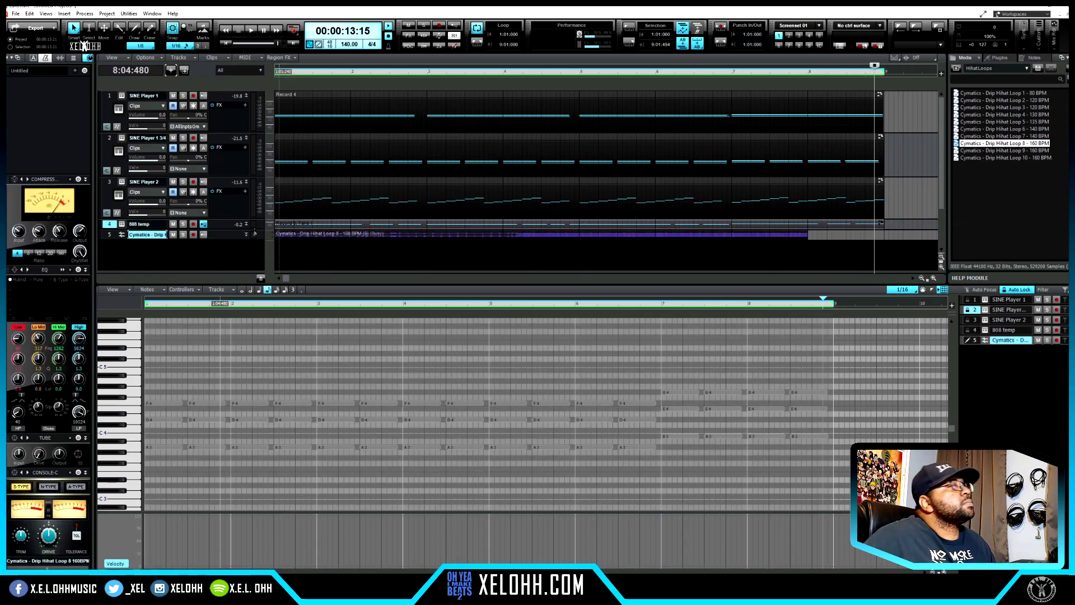
{"action": "left_click_drag", "start_coordinate": [806, 236], "coordinate": [880, 239]}
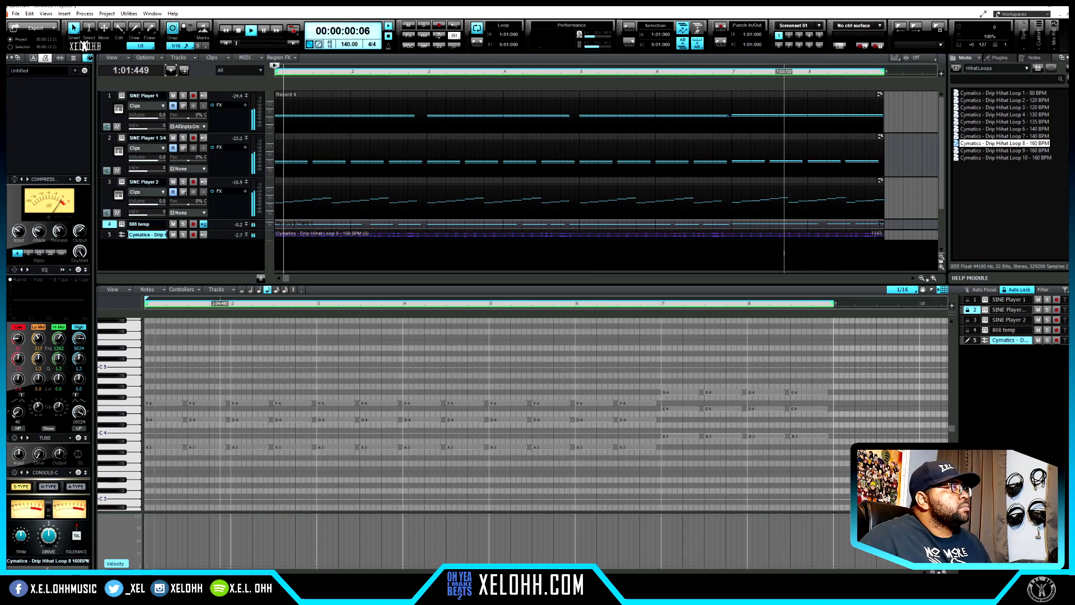
{"action": "key", "text": "w"}
{"action": "key", "text": "space"}
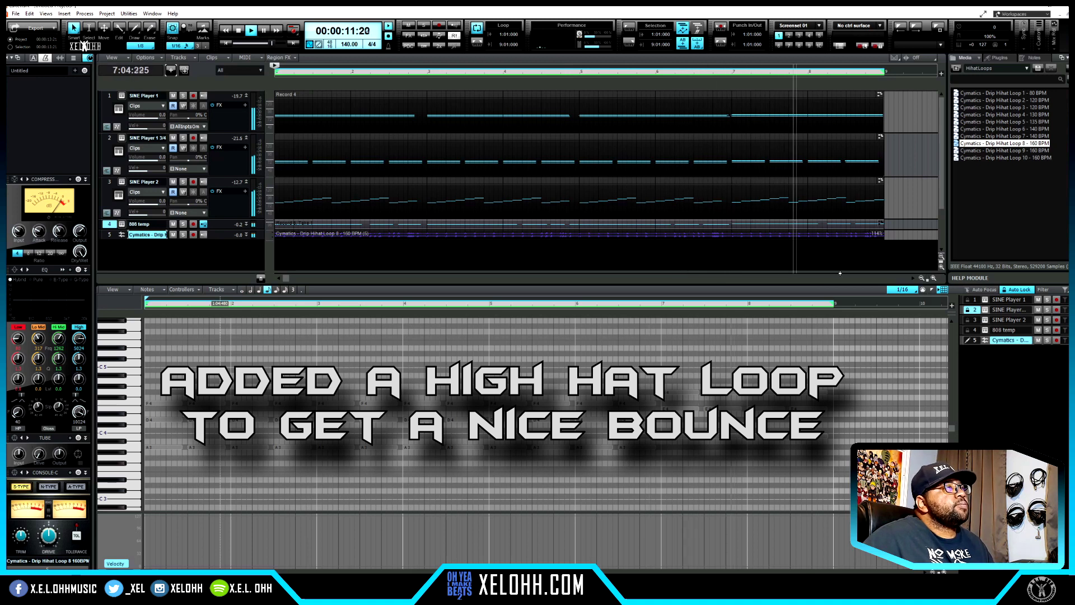
{"action": "key", "text": "space"}
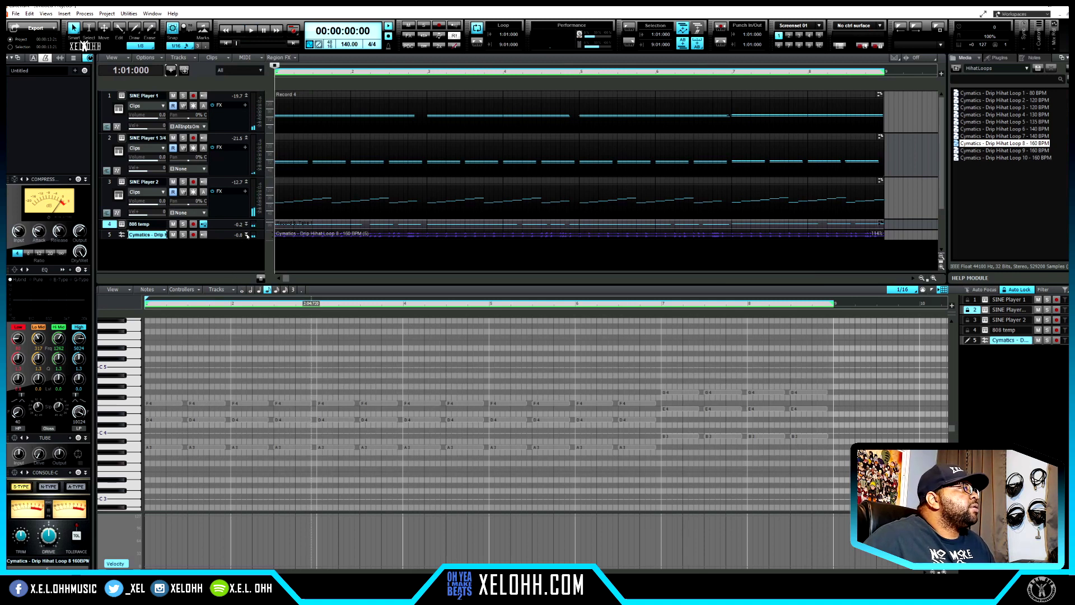
Enlarge the hi-hat track to show its waveform and select the loop clip
{"action": "left_click_drag", "start_coordinate": [247, 236], "coordinate": [246, 271]}
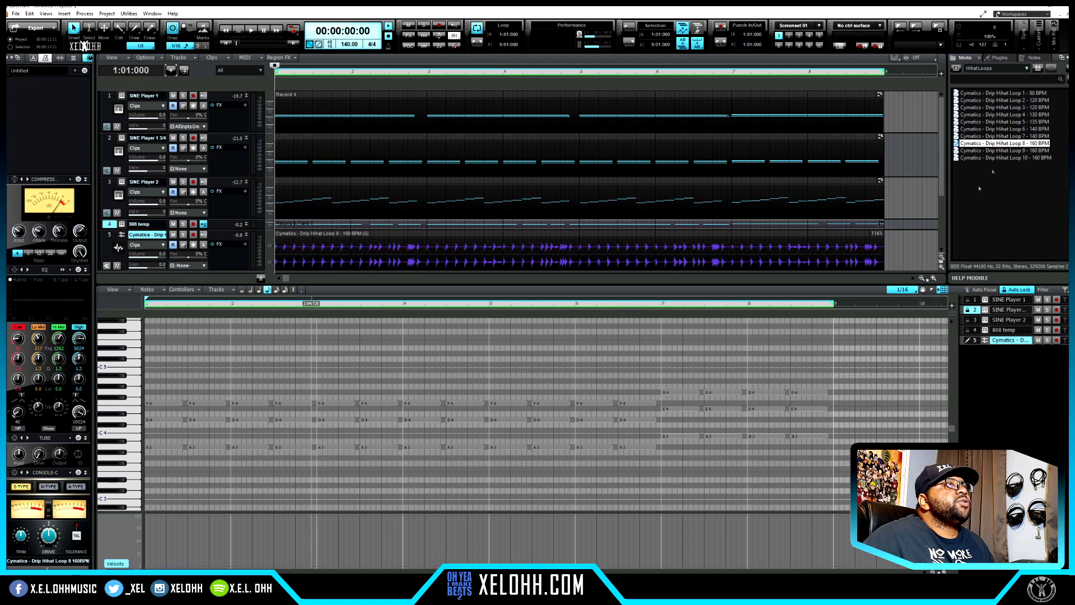
{"action": "scroll", "coordinate": [831, 144], "scroll_direction": "down", "scroll_amount": 3}
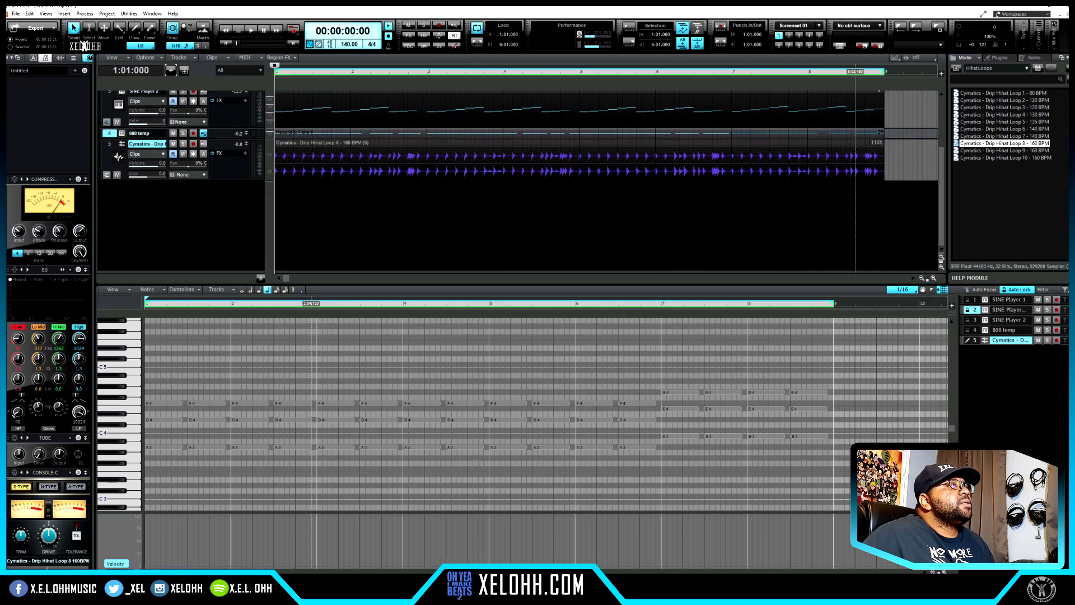
{"action": "left_click", "coordinate": [851, 143]}
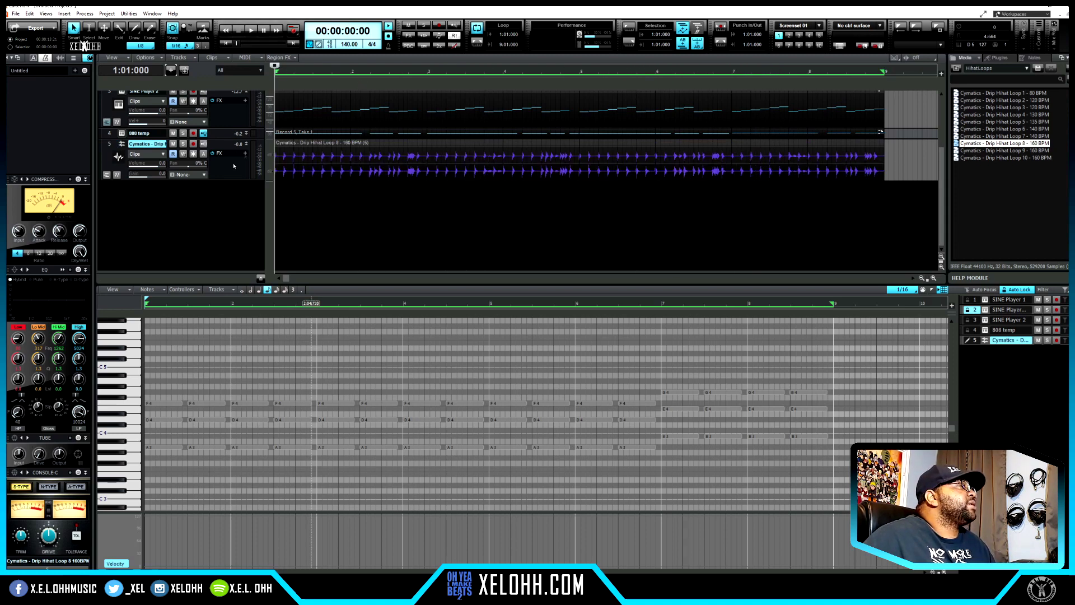
Open the Claps folder under Drums - Loops and audition Drip Clap 4, 6 and 5
{"action": "right_click", "coordinate": [204, 226]}
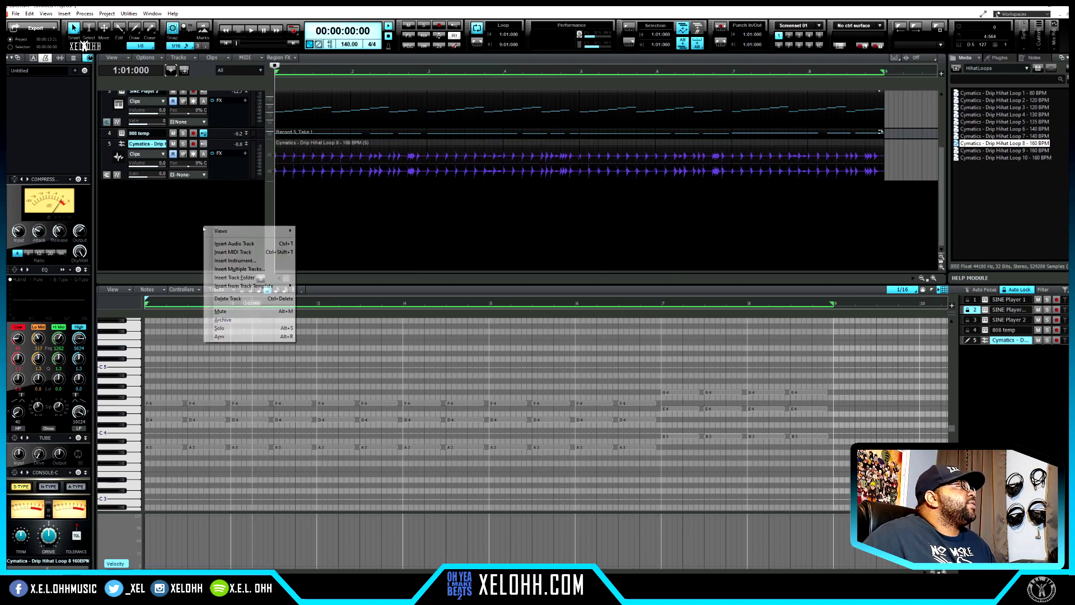
{"action": "left_click", "coordinate": [991, 199]}
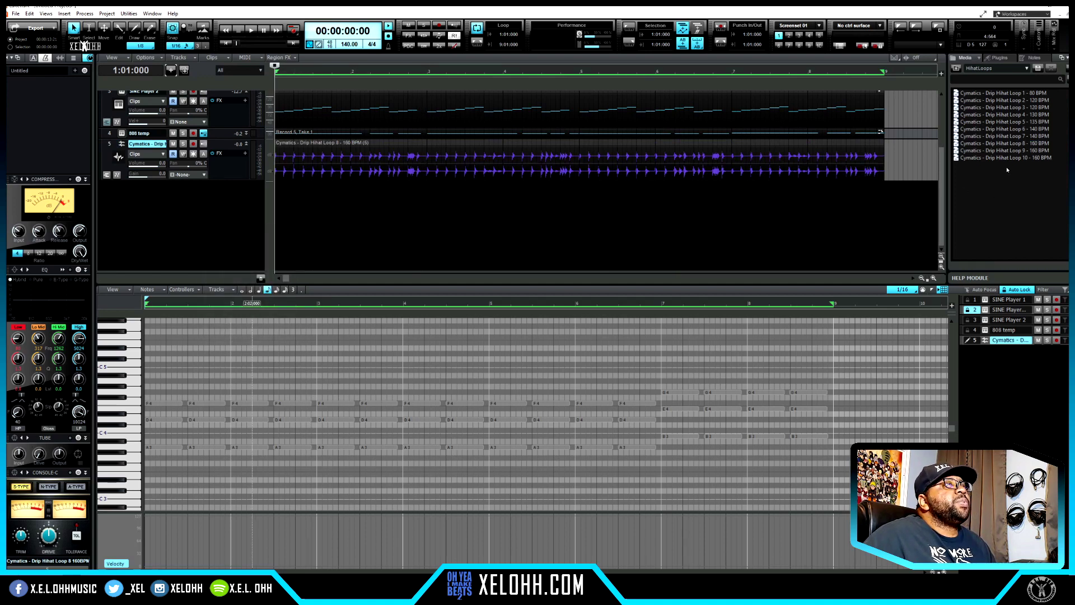
{"action": "left_click", "coordinate": [956, 68]}
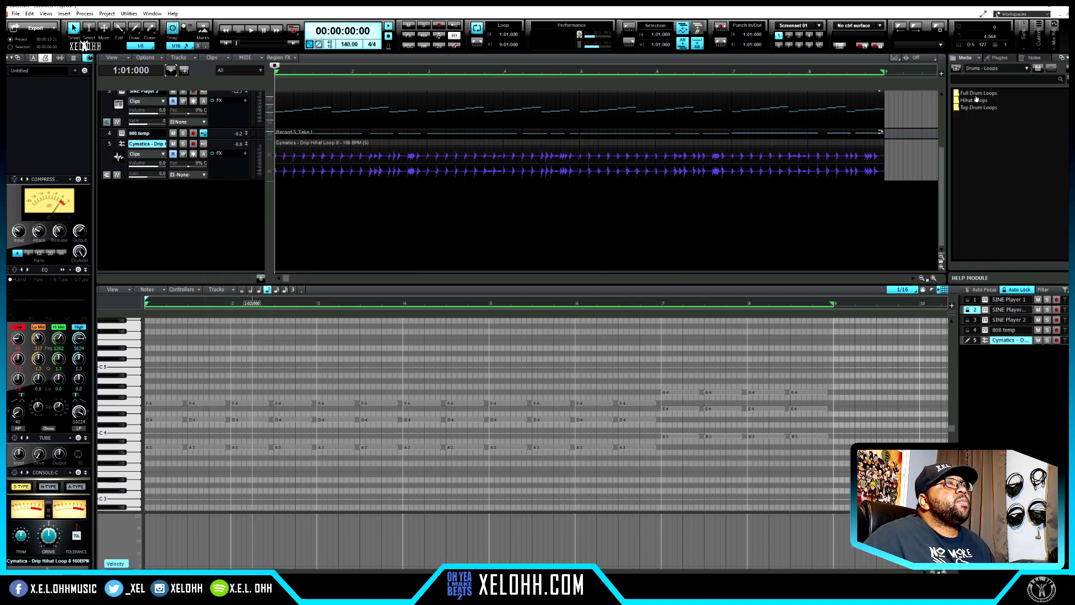
{"action": "double_click", "coordinate": [977, 100]}
{"action": "left_click", "coordinate": [981, 114]}
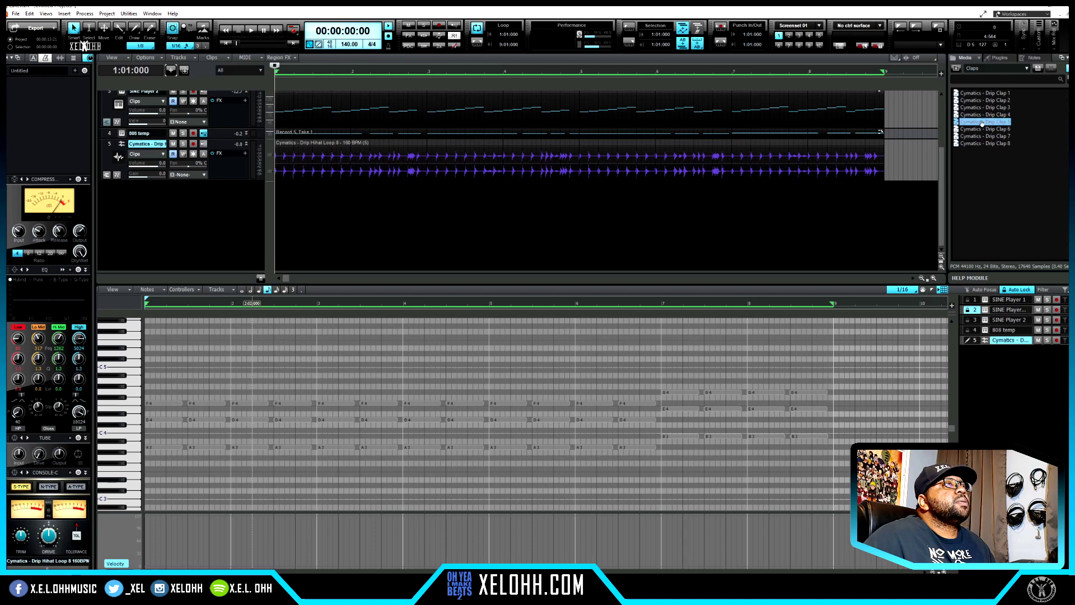
{"action": "left_click", "coordinate": [979, 128]}
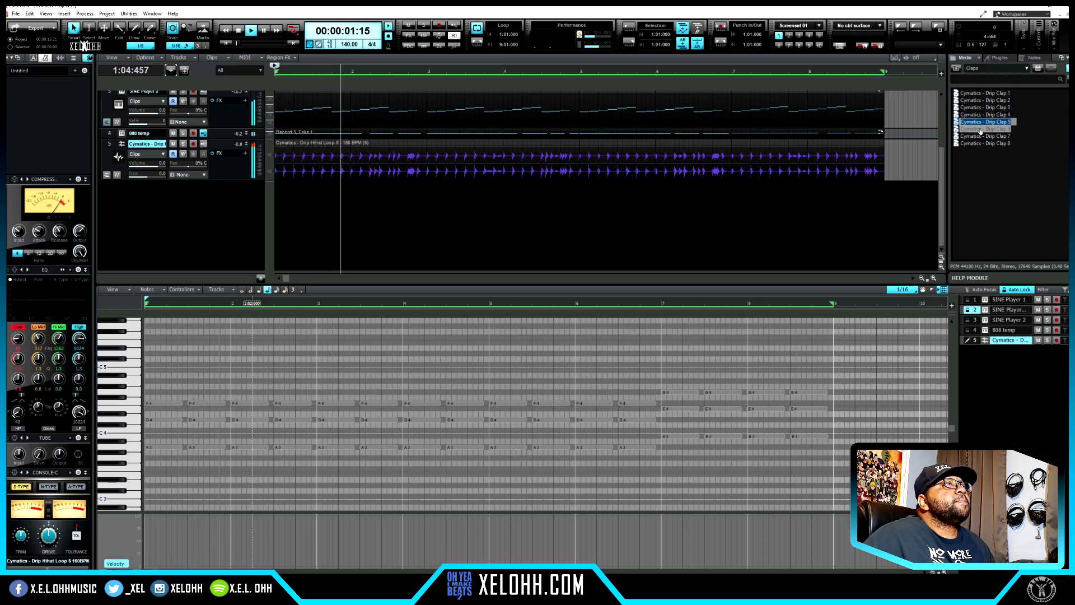
{"action": "left_click", "coordinate": [979, 122]}
Add Drip Clap 5 on a new track at beat 3 of bar 1 and preview it
{"action": "key", "text": "space"}
{"action": "left_click_drag", "start_coordinate": [979, 123], "coordinate": [303, 192]}
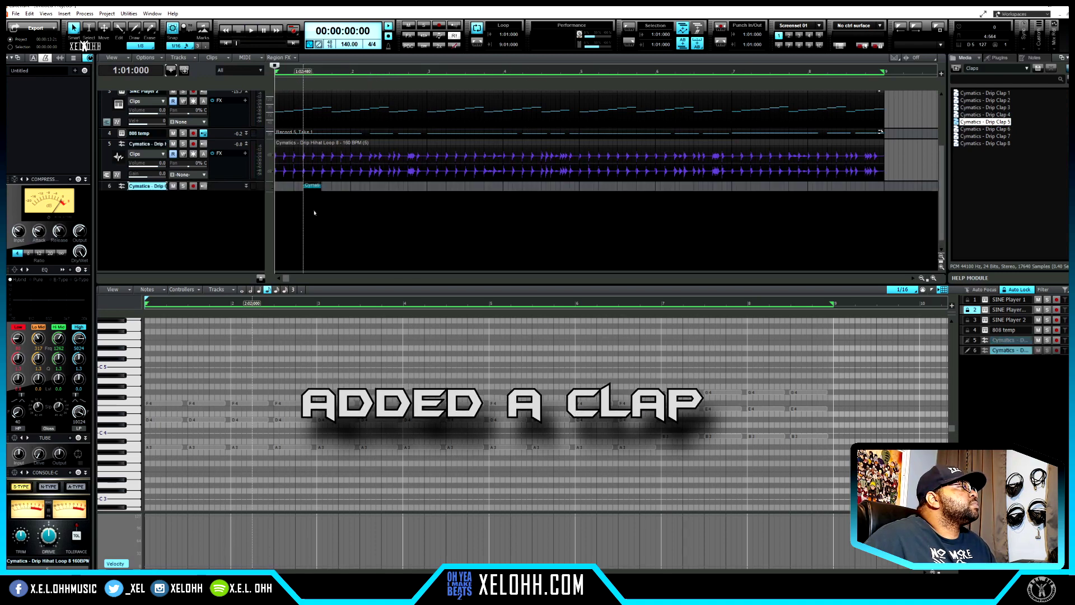
{"action": "left_click_drag", "start_coordinate": [312, 202], "coordinate": [321, 202]}
{"action": "key", "text": "space"}
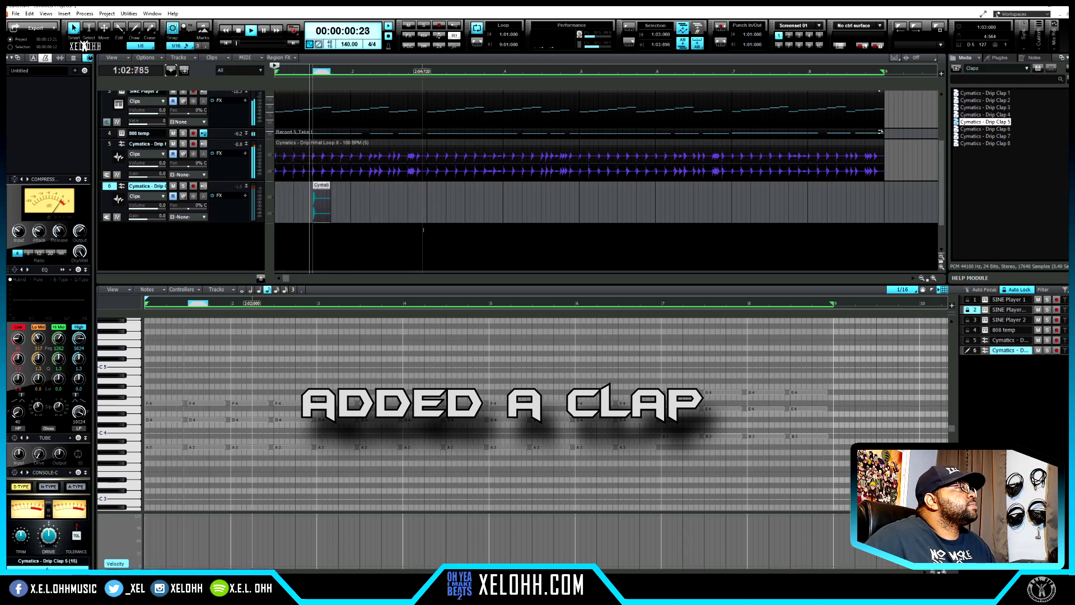
{"action": "key", "text": "space"}
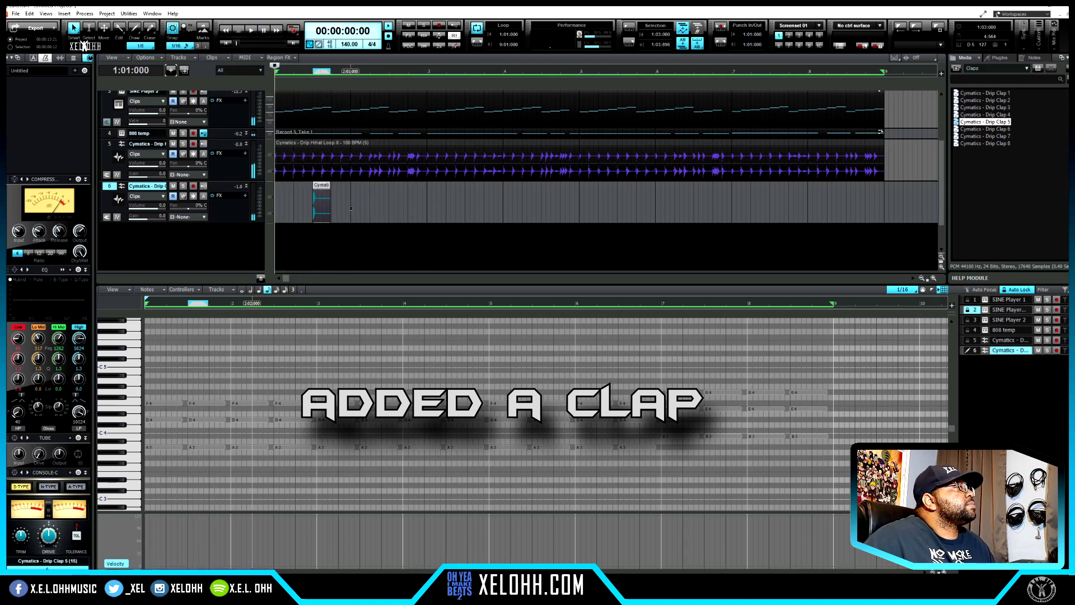
Duplicate the bar-1 clap through bar 8 and play the beat from the start
{"action": "left_click_drag", "start_coordinate": [351, 208], "coordinate": [278, 217]}
{"action": "key", "text": "ctrl+d"}
{"action": "key", "text": "ctrl+d"}
{"action": "key", "text": "ctrl+d"}
{"action": "key", "text": "ctrl+d"}
{"action": "key", "text": "ctrl+d"}
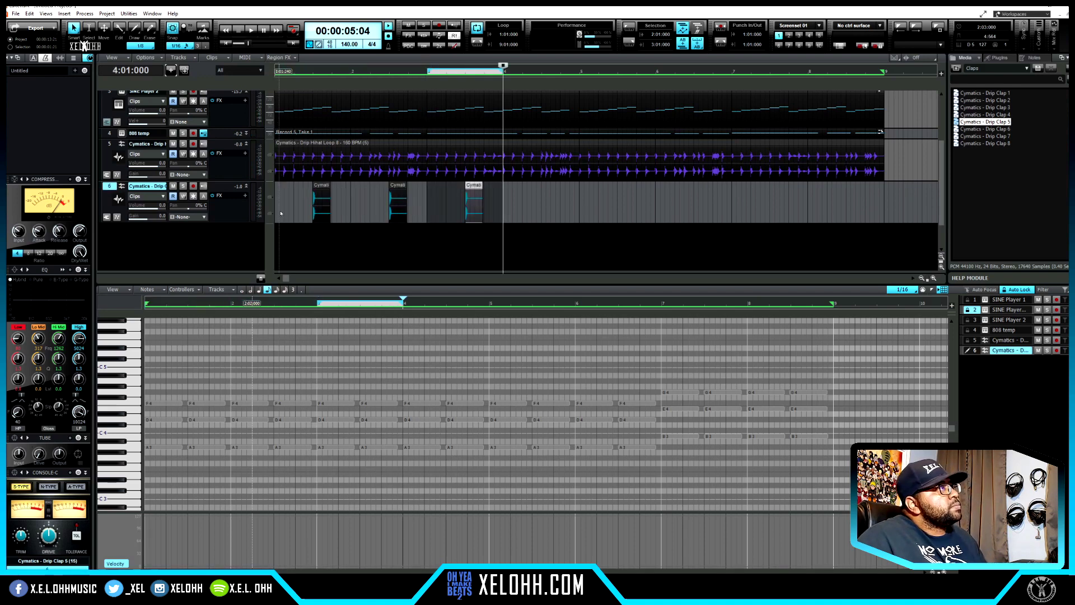
{"action": "key", "text": "ctrl+d"}
{"action": "key", "text": "ctrl+d"}
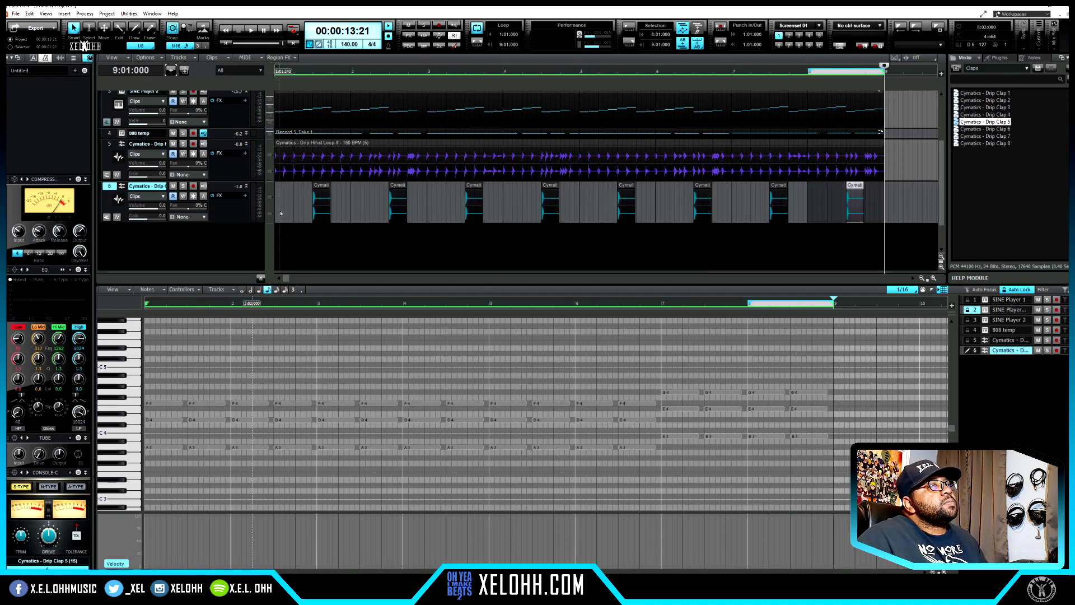
{"action": "key", "text": "w"}
{"action": "key", "text": "space"}
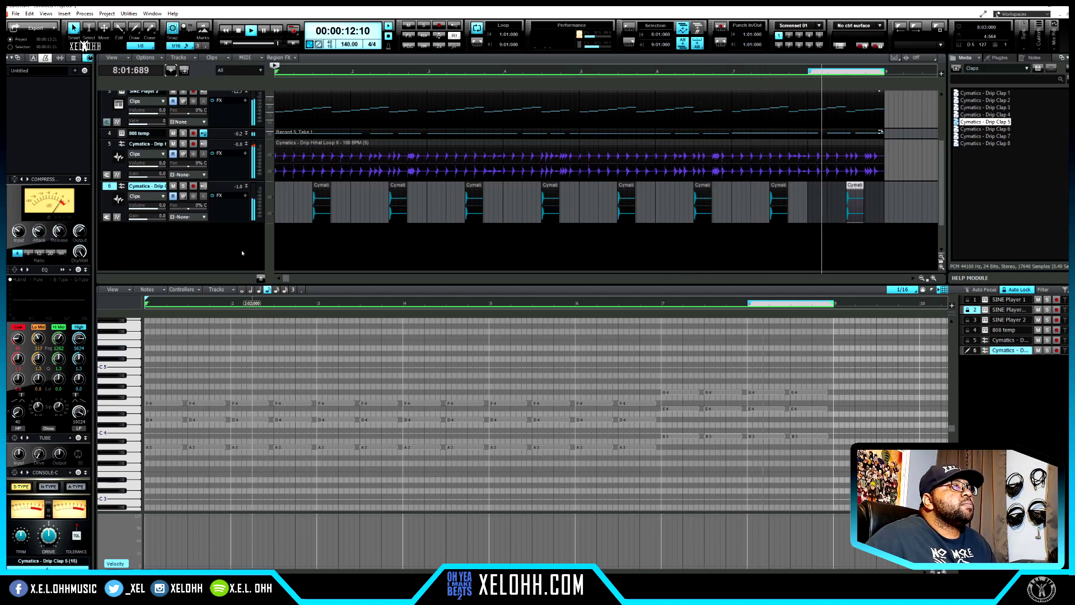
Add an extra clap at 8:04:000, play from bar 8, then go up to Drums - One Shots
{"action": "key", "text": "space"}
{"action": "left_click", "coordinate": [855, 187]}
{"action": "key", "text": "ctrl+v"}
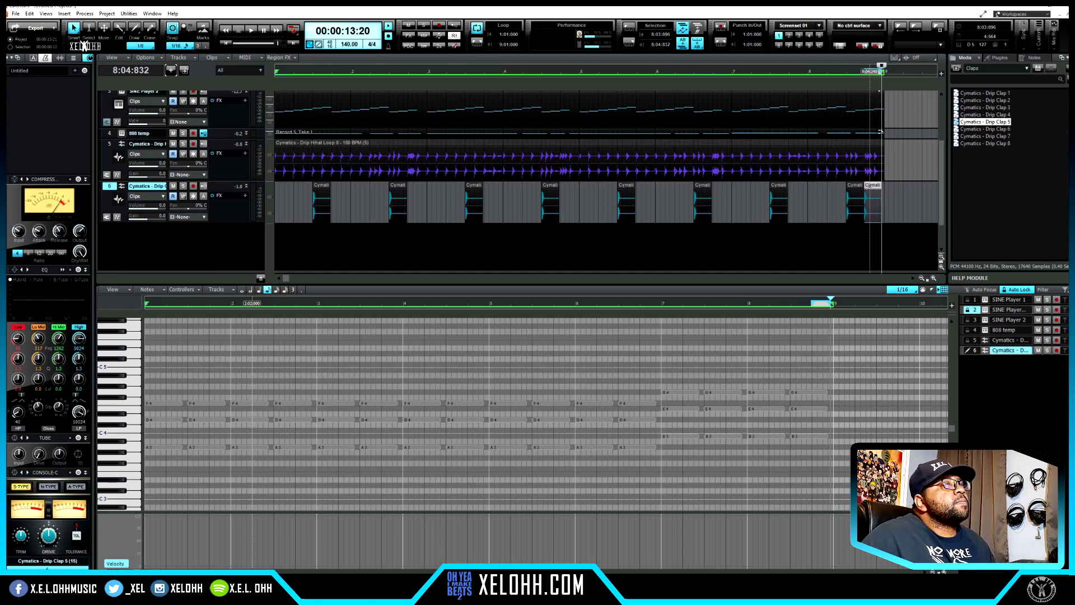
{"action": "left_click_drag", "start_coordinate": [875, 186], "coordinate": [879, 186]}
{"action": "left_click", "coordinate": [844, 232]}
{"action": "key", "text": "space"}
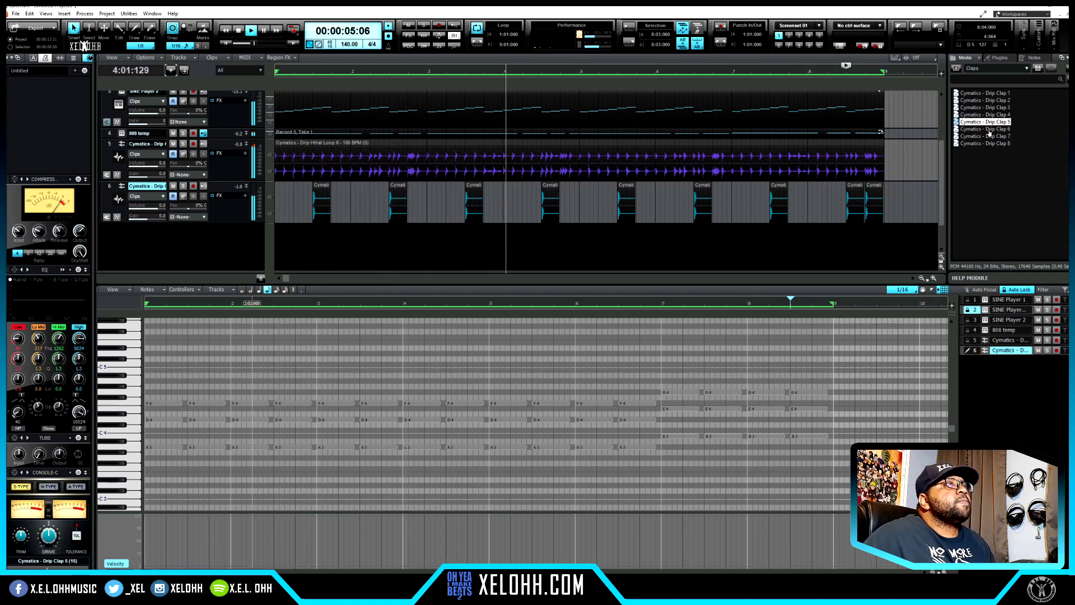
{"action": "key", "text": "BackSpace"}
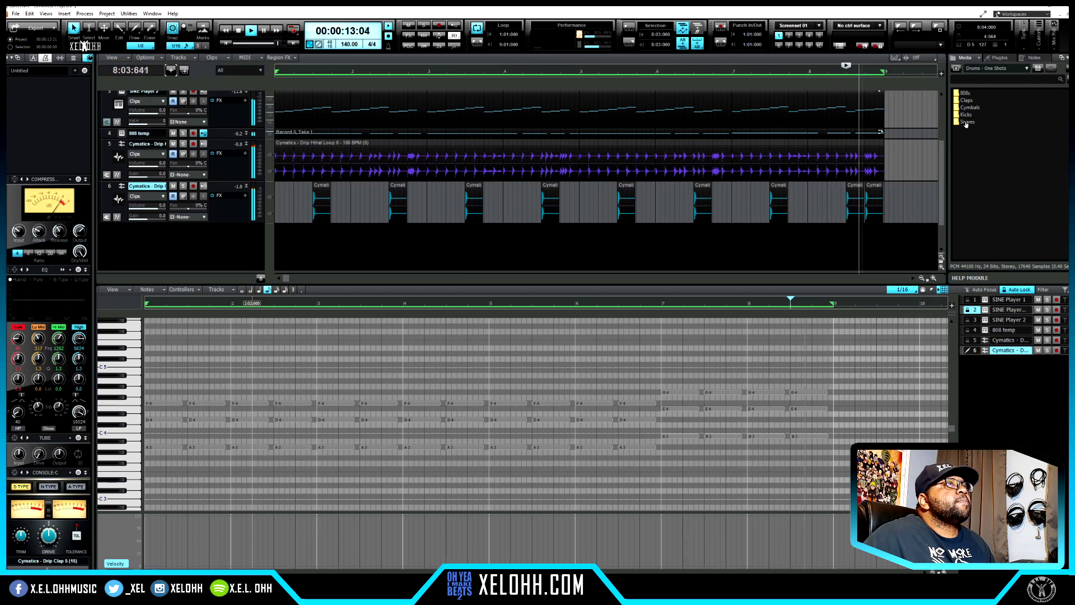
Browse to Cymatics > Eternity Sample Pack > Drum One Shots > Percussion and audition Percussion 2 and 3
{"action": "left_click", "coordinate": [956, 68]}
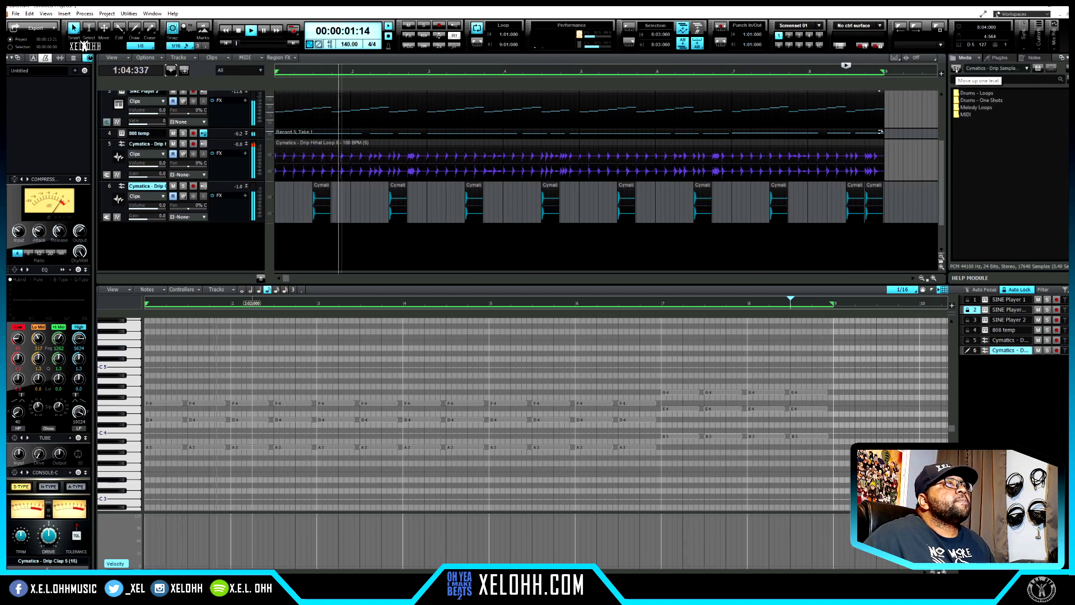
{"action": "left_click", "coordinate": [956, 70]}
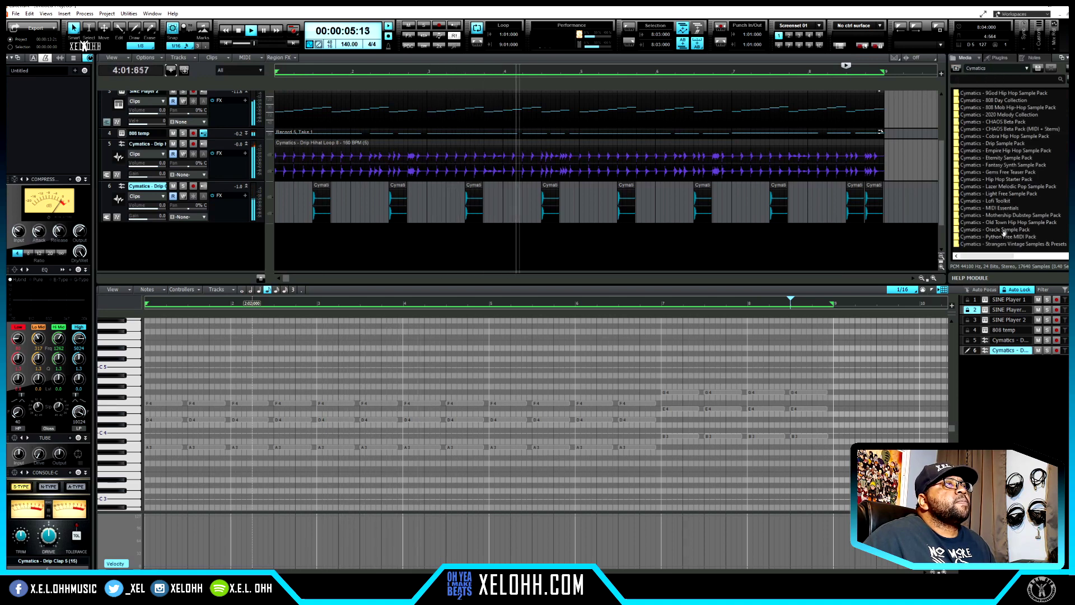
{"action": "left_click", "coordinate": [1000, 180]}
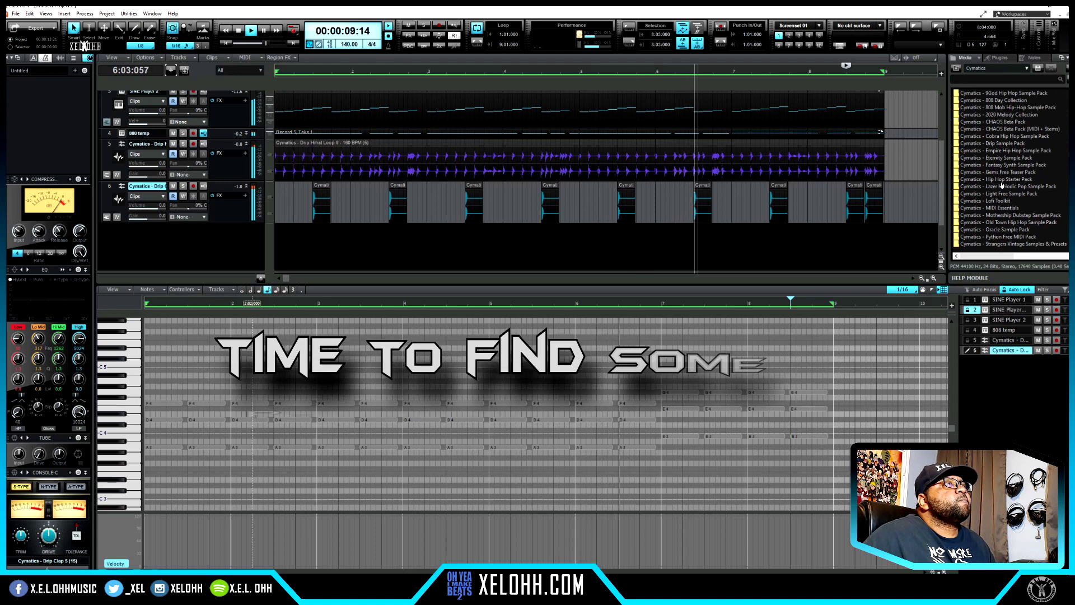
{"action": "double_click", "coordinate": [999, 157]}
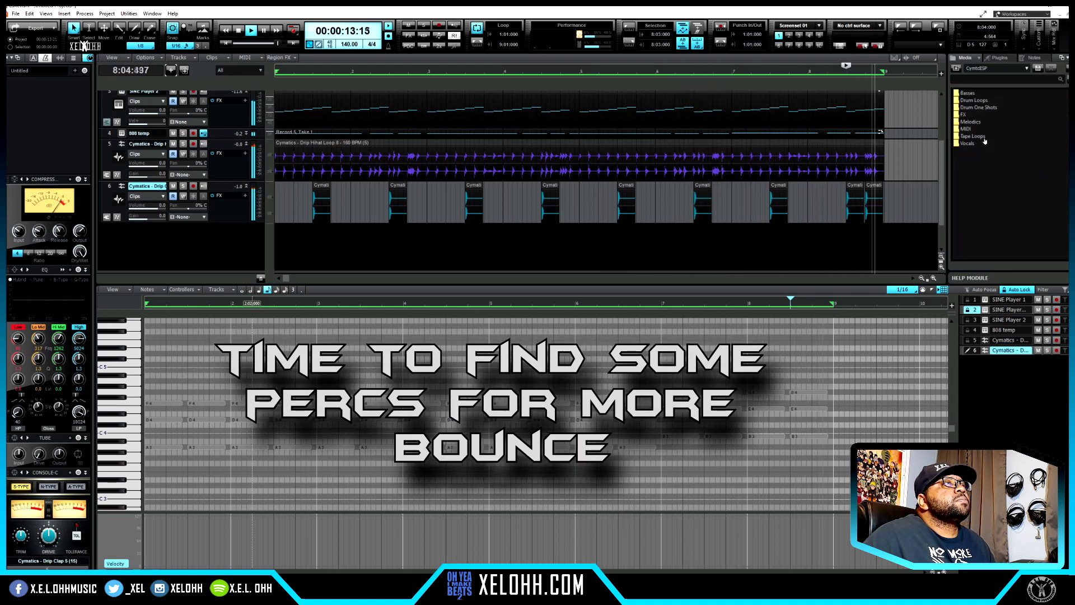
{"action": "double_click", "coordinate": [975, 107]}
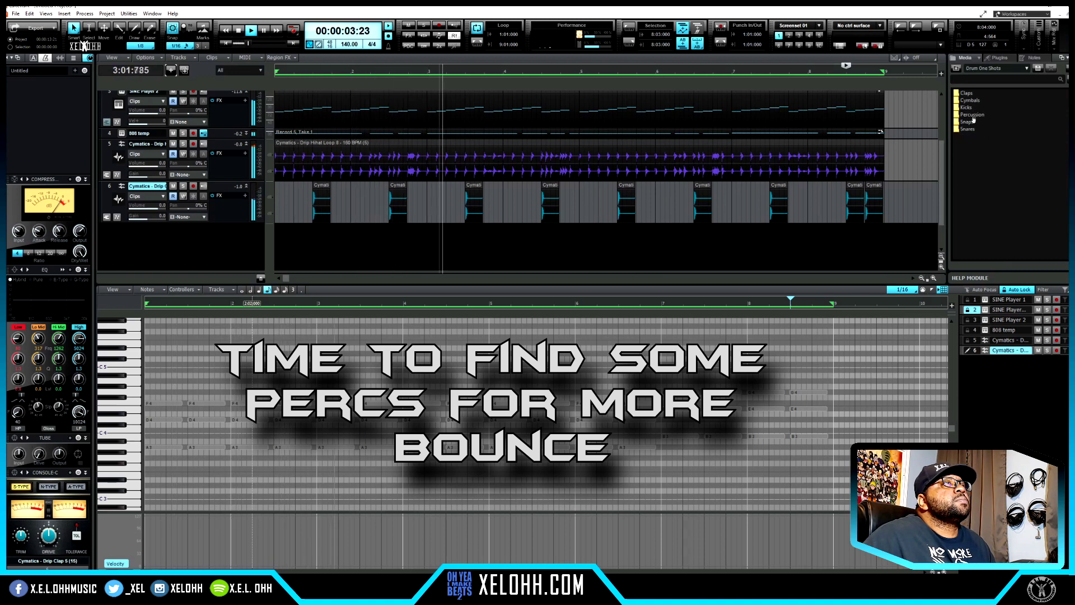
{"action": "double_click", "coordinate": [972, 114]}
{"action": "left_click", "coordinate": [993, 100]}
{"action": "left_click", "coordinate": [996, 108]}
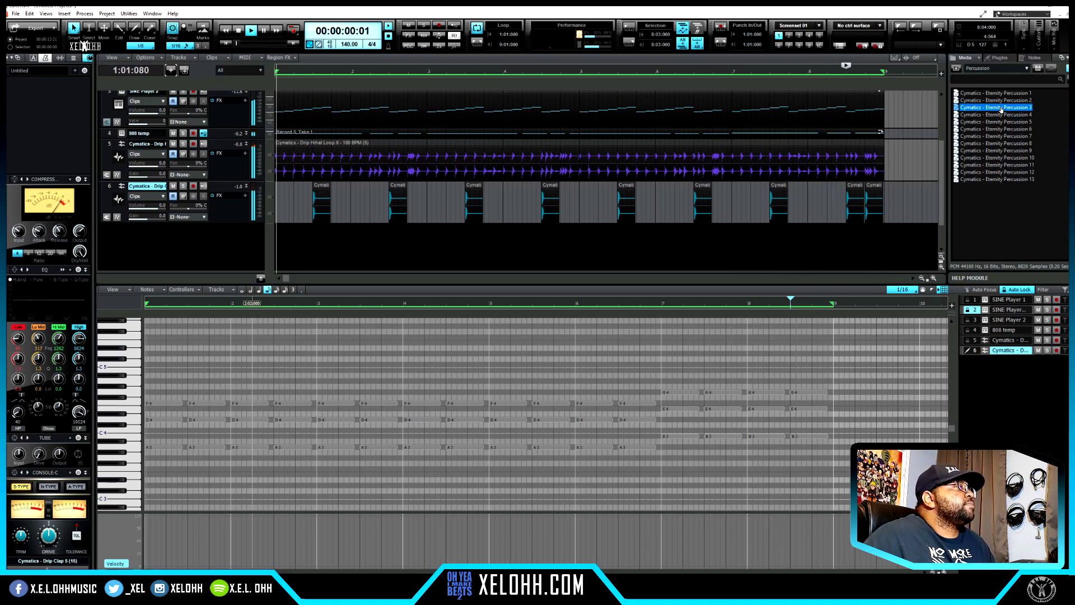
Add Eternity Percussion 3 as track 7, enlarge it and nudge its hit slightly later
{"action": "left_click_drag", "start_coordinate": [1001, 111], "coordinate": [338, 232]}
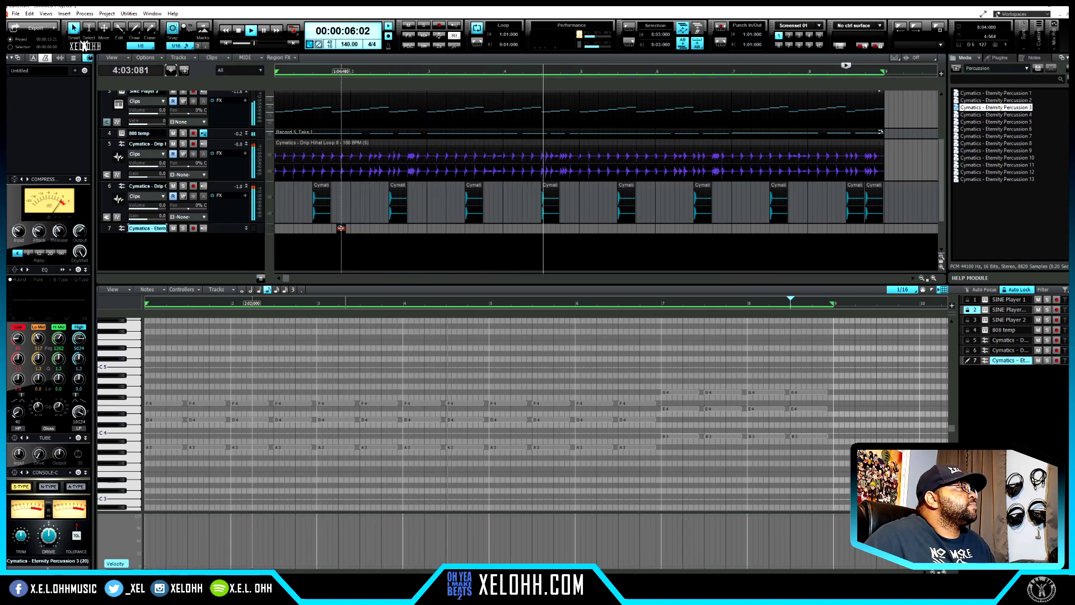
{"action": "left_click_drag", "start_coordinate": [341, 232], "coordinate": [352, 263]}
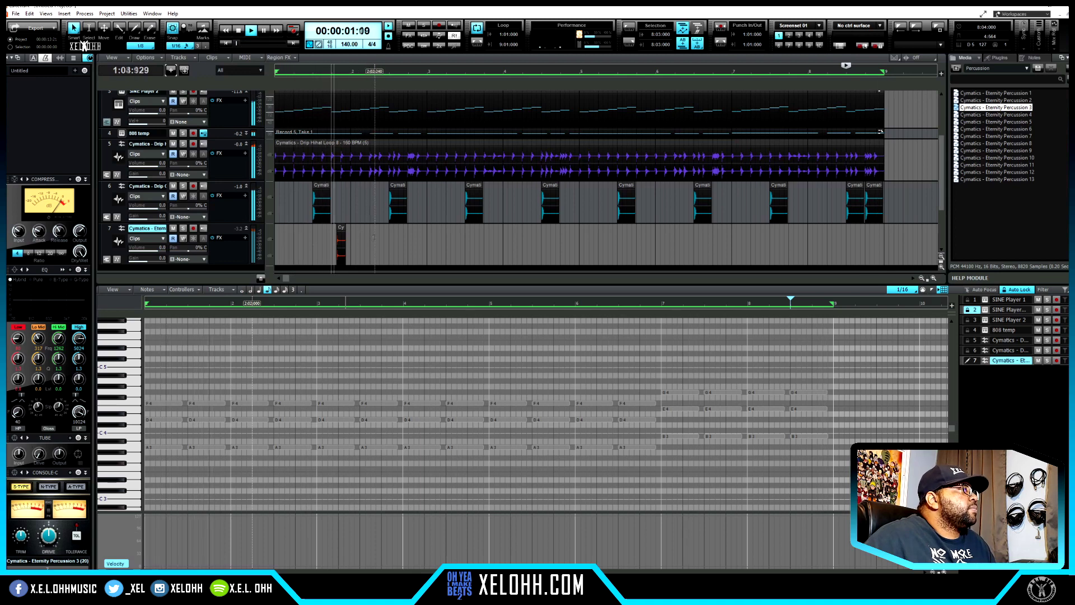
{"action": "key", "text": "space"}
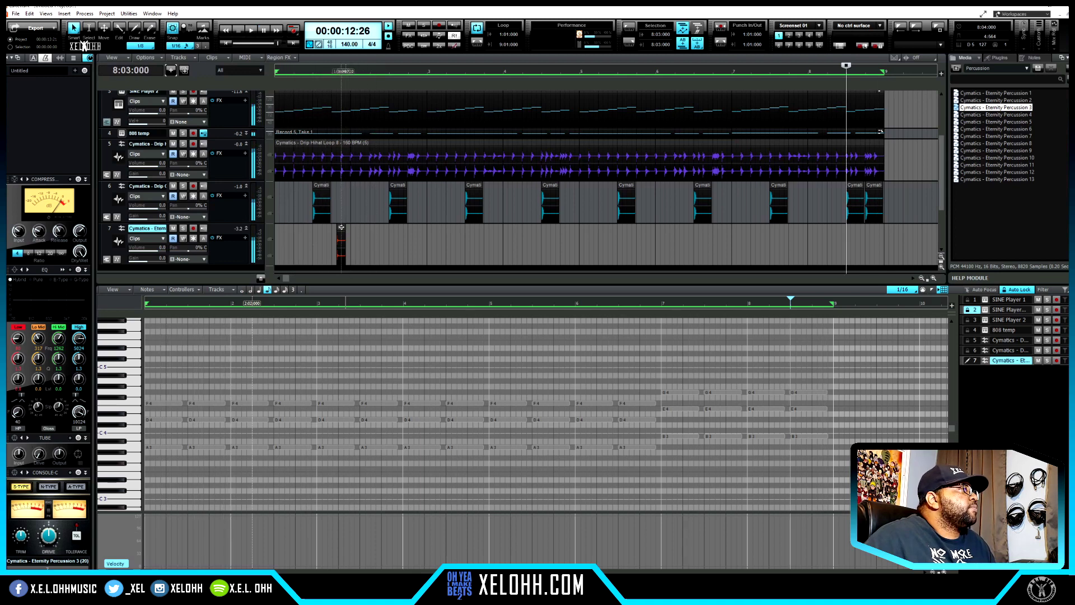
{"action": "left_click", "coordinate": [341, 227]}
{"action": "left_click_drag", "start_coordinate": [343, 227], "coordinate": [348, 227]}
{"action": "key", "text": "space"}
{"action": "key", "text": "space"}
{"action": "key", "text": "w"}
{"action": "key", "text": "space"}
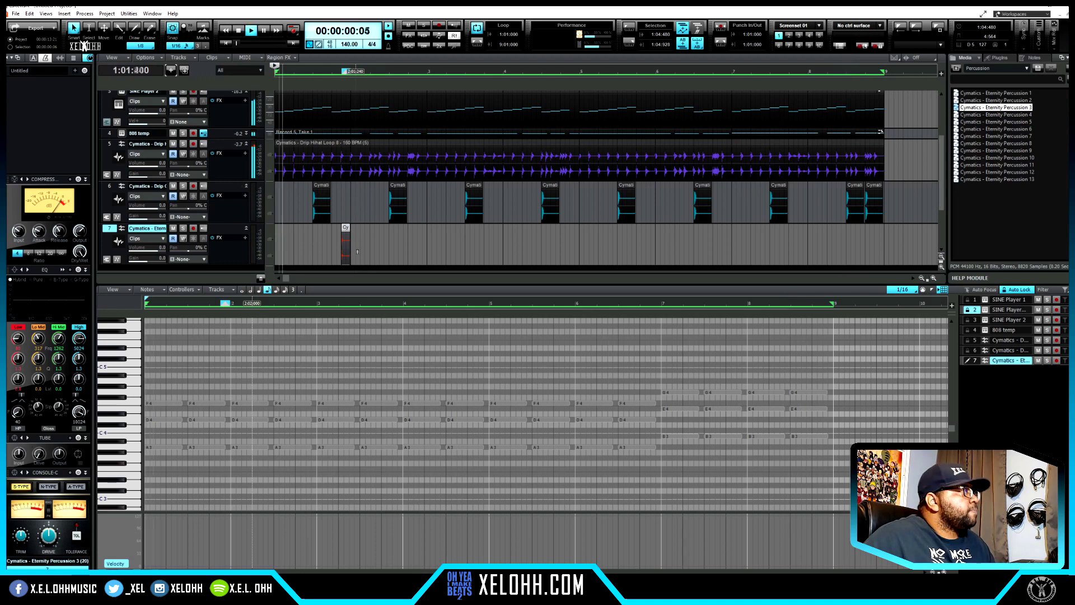
{"action": "key", "text": "space"}
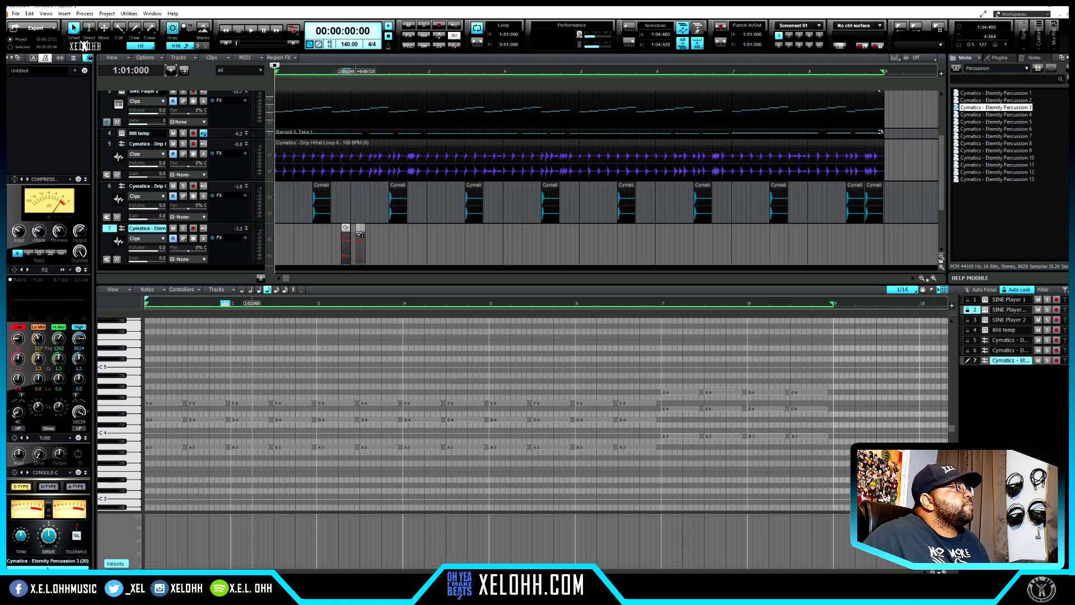
Copy the percussion hit to bar 2, then duplicate bars 1–3 out to bar 9
{"action": "left_click_drag", "start_coordinate": [364, 233], "coordinate": [364, 234]}
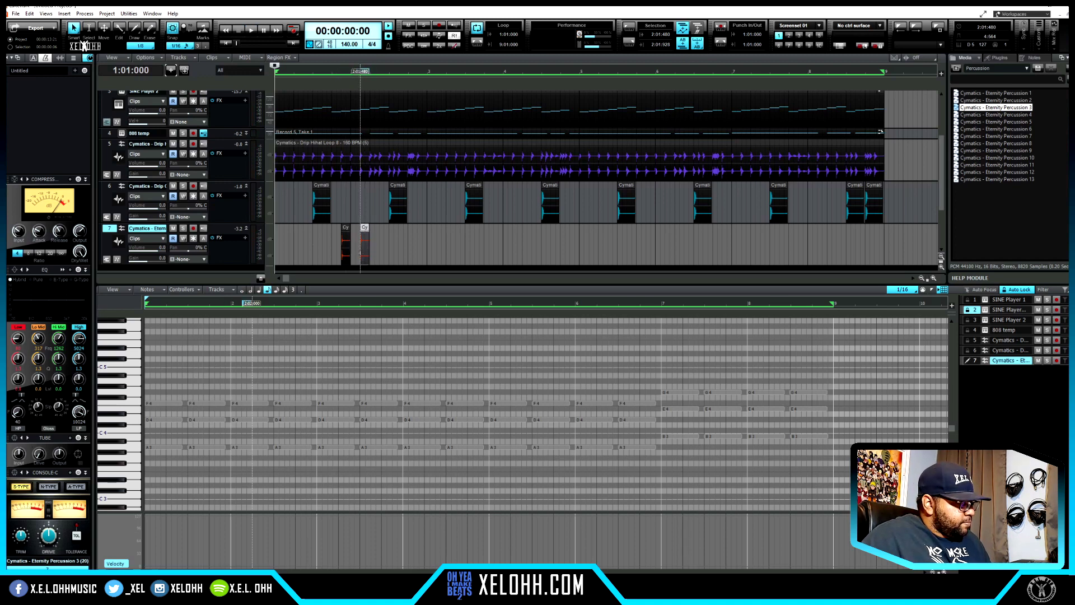
{"action": "key", "text": "space"}
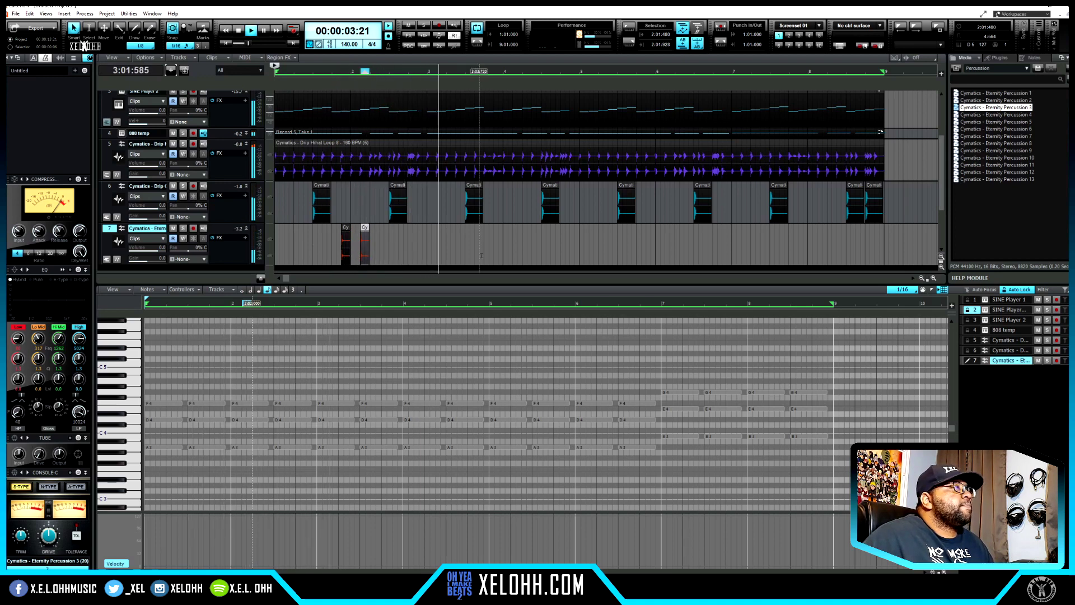
{"action": "key", "text": "space"}
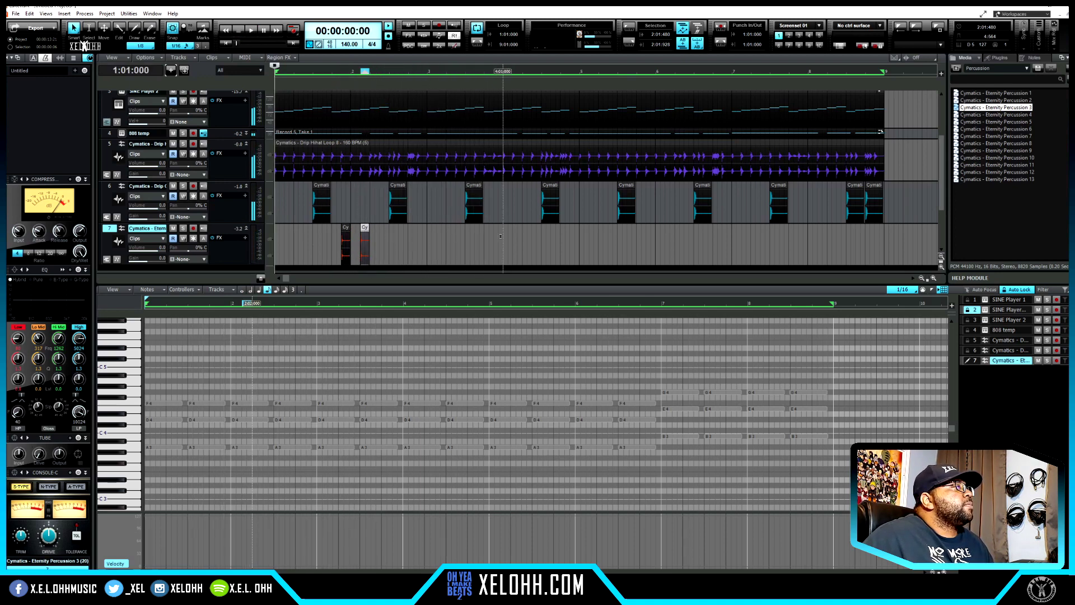
{"action": "left_click_drag", "start_coordinate": [426, 232], "coordinate": [259, 250]}
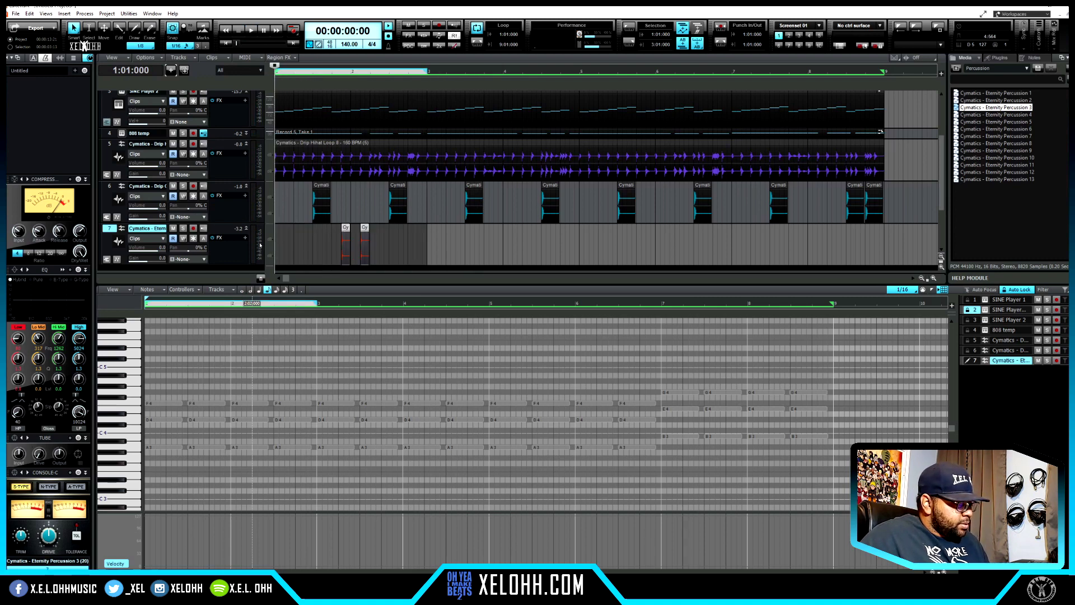
{"action": "key", "text": "ctrl+d"}
{"action": "key", "text": "ctrl+d"}
{"action": "key", "text": "ctrl+d"}
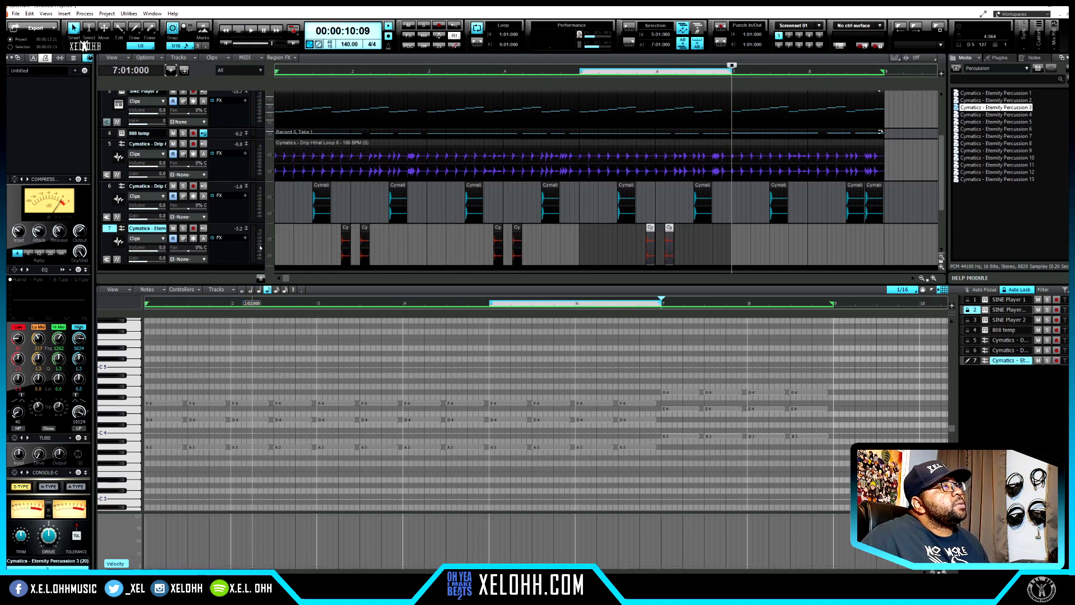
{"action": "key", "text": "space"}
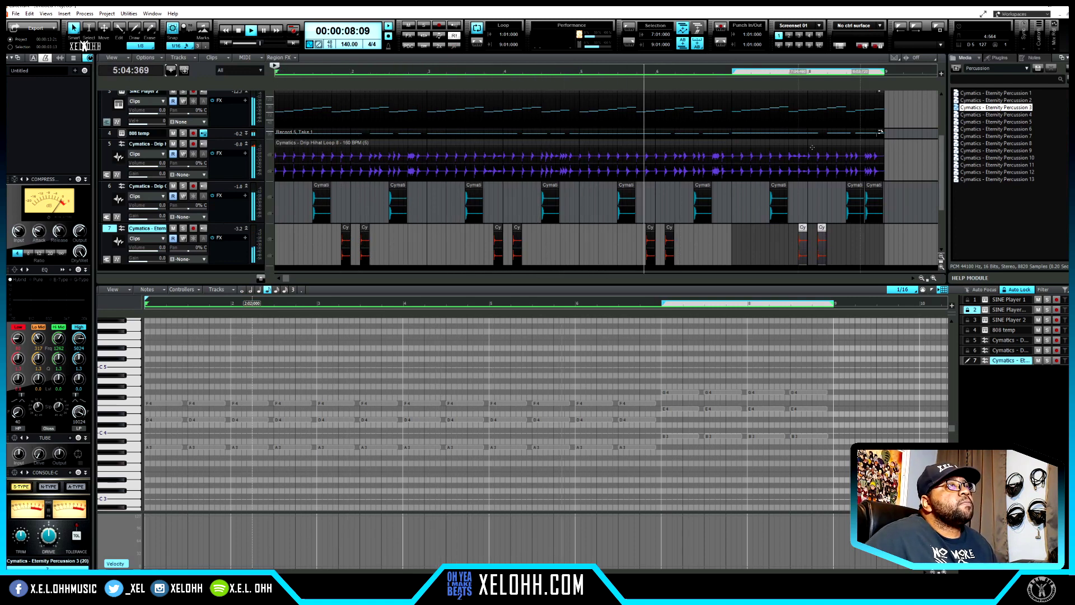
{"action": "left_click", "coordinate": [988, 138]}
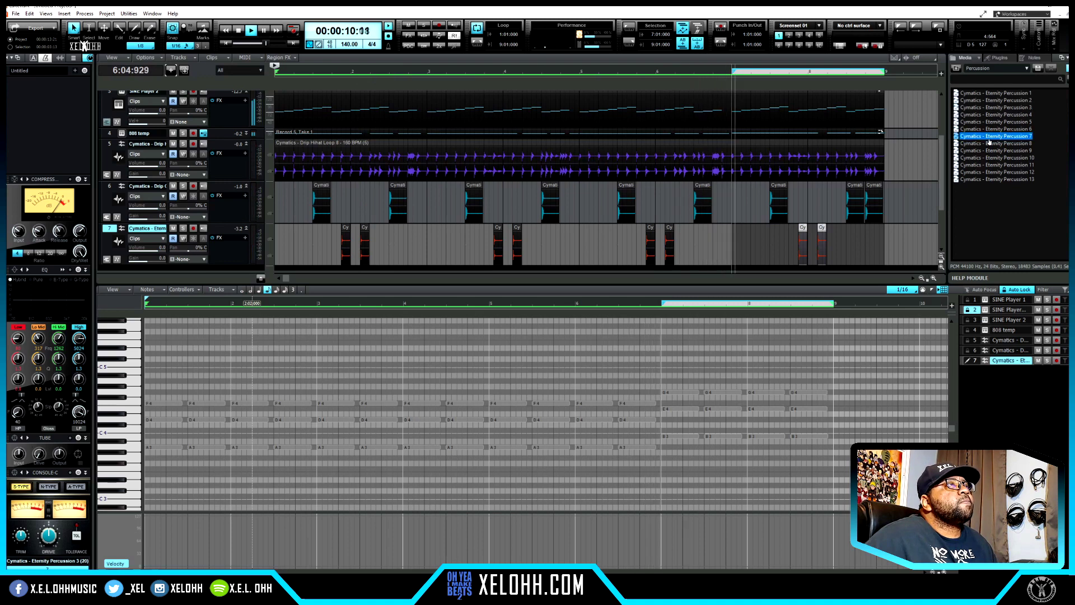
{"action": "left_click", "coordinate": [993, 144]}
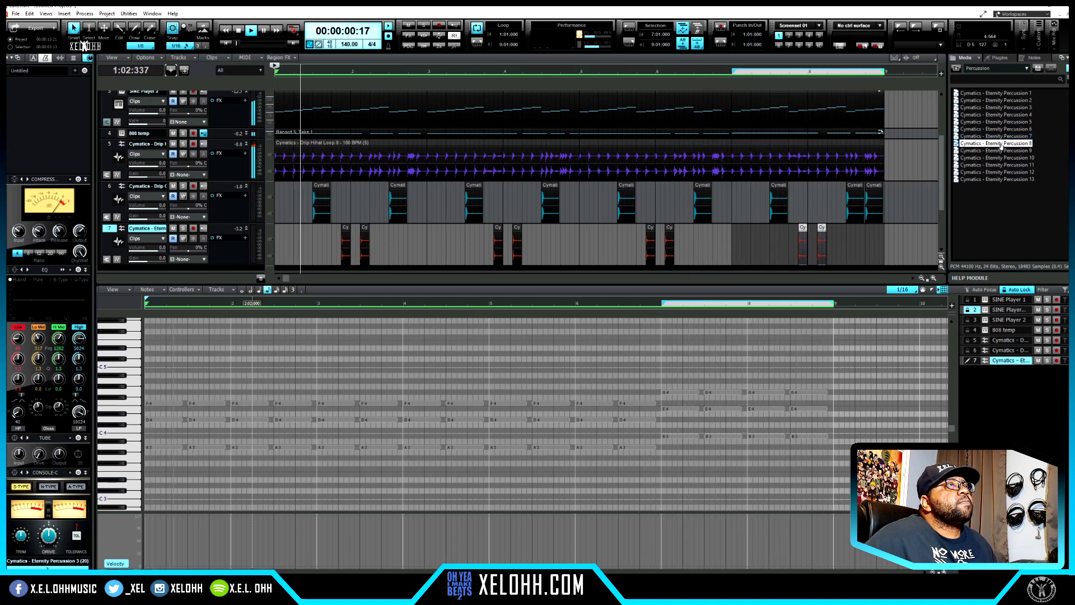
{"action": "left_click", "coordinate": [1000, 150]}
{"action": "left_click", "coordinate": [999, 158]}
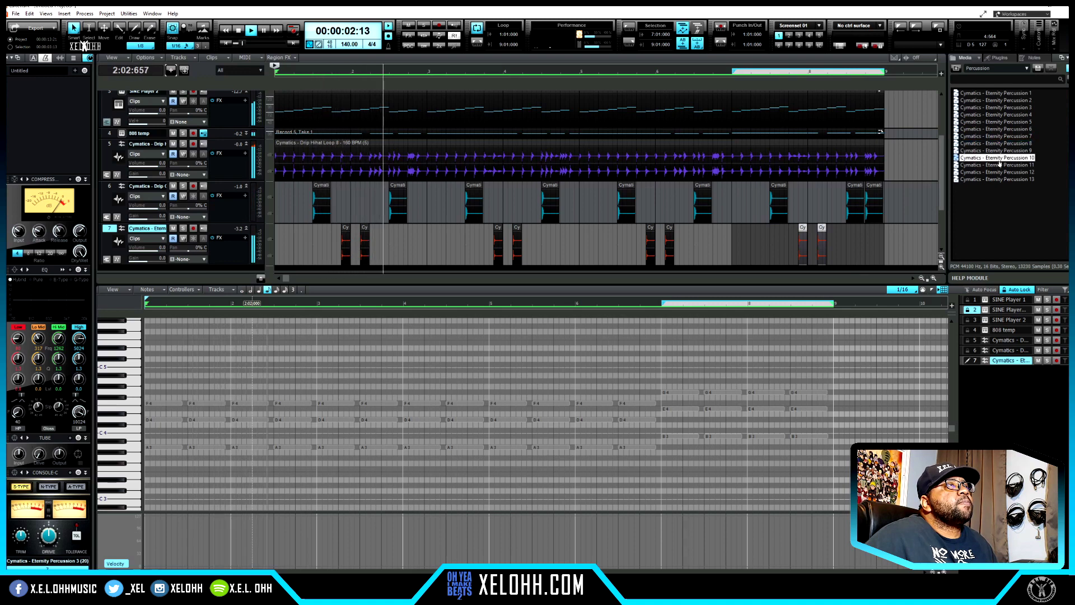
{"action": "left_click", "coordinate": [999, 166]}
{"action": "left_click", "coordinate": [999, 172]}
{"action": "left_click", "coordinate": [998, 179]}
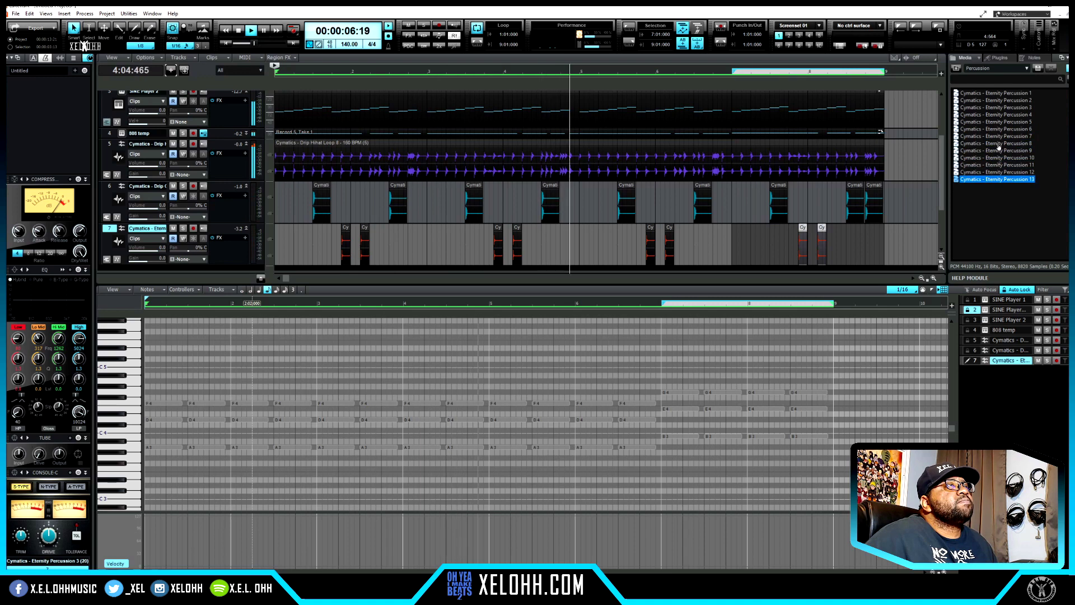
{"action": "left_click", "coordinate": [998, 95]}
{"action": "left_click", "coordinate": [998, 101]}
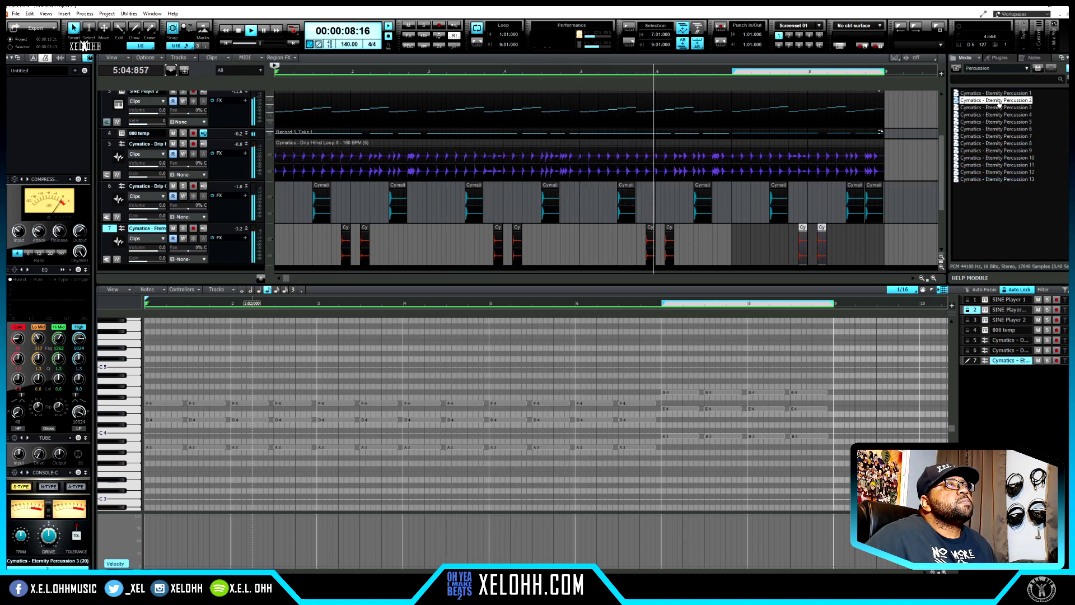
{"action": "left_click", "coordinate": [997, 95]}
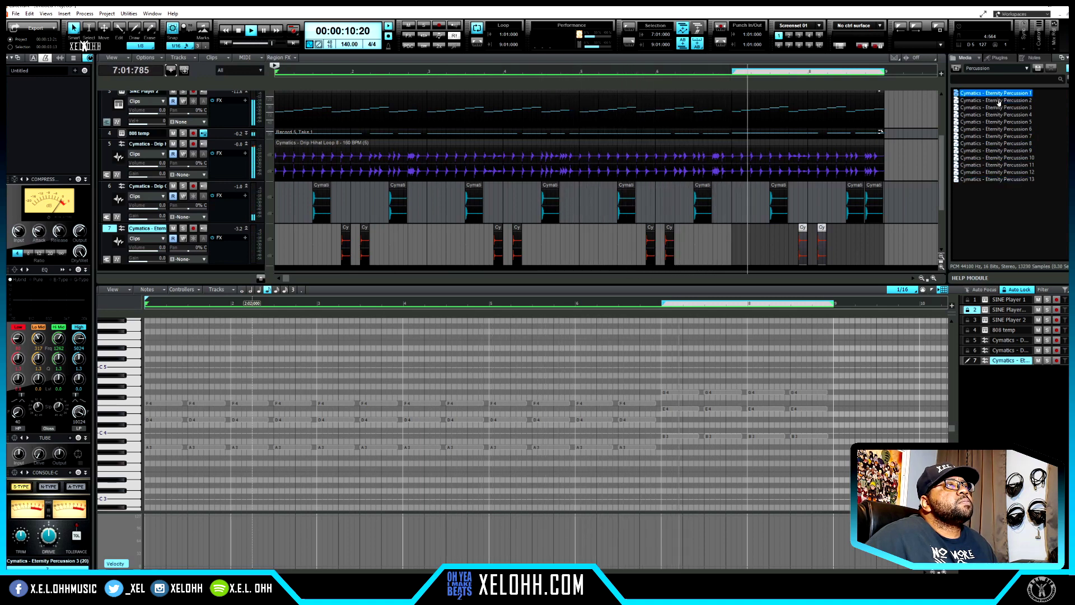
{"action": "left_click", "coordinate": [1002, 108]}
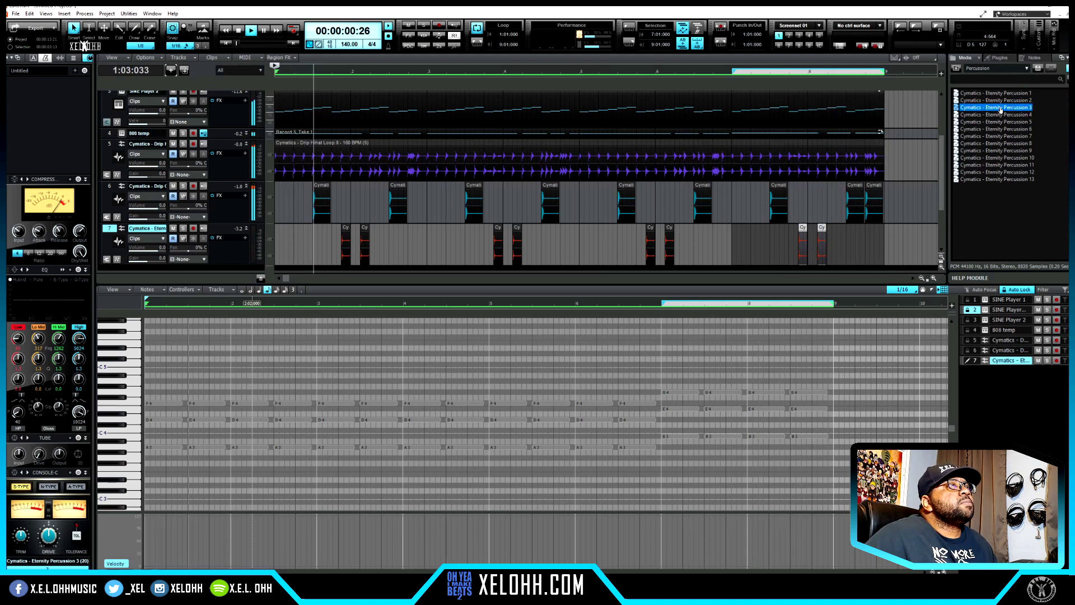
Drag Eternity Percussion 3 onto a new track 8 and move its hit to 1:02:000
{"action": "left_click_drag", "start_coordinate": [984, 109], "coordinate": [290, 235]}
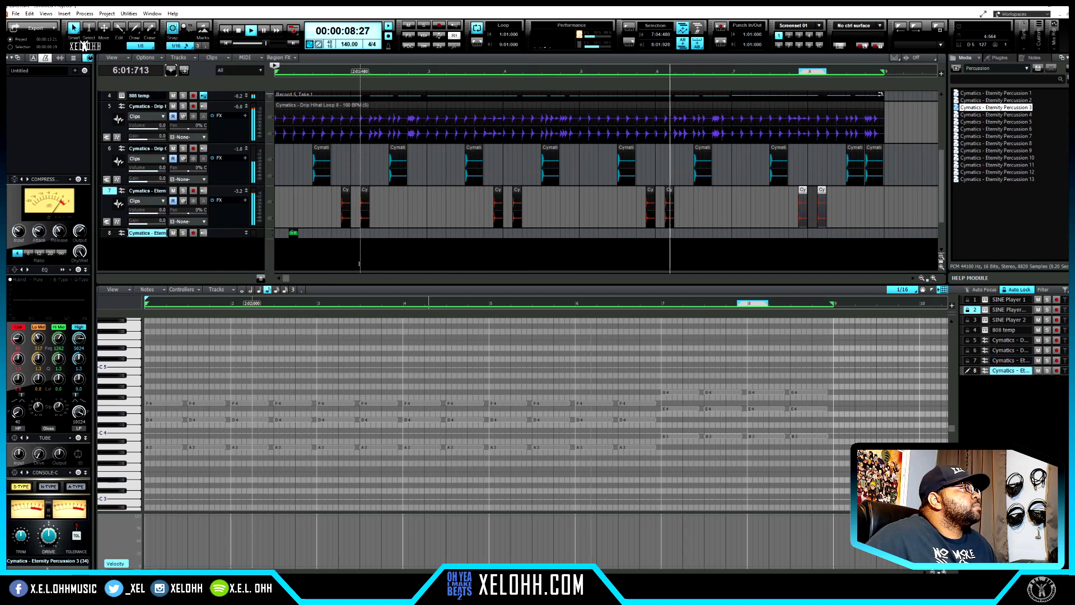
{"action": "left_click_drag", "start_coordinate": [246, 235], "coordinate": [246, 269]}
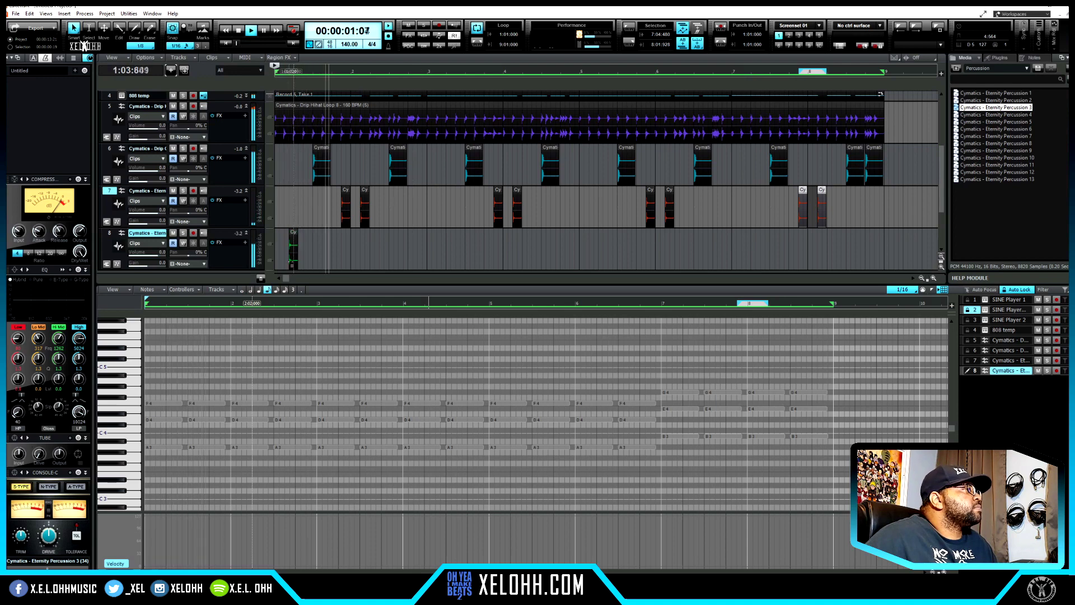
{"action": "left_click", "coordinate": [293, 233]}
{"action": "left_click_drag", "start_coordinate": [294, 233], "coordinate": [317, 247]}
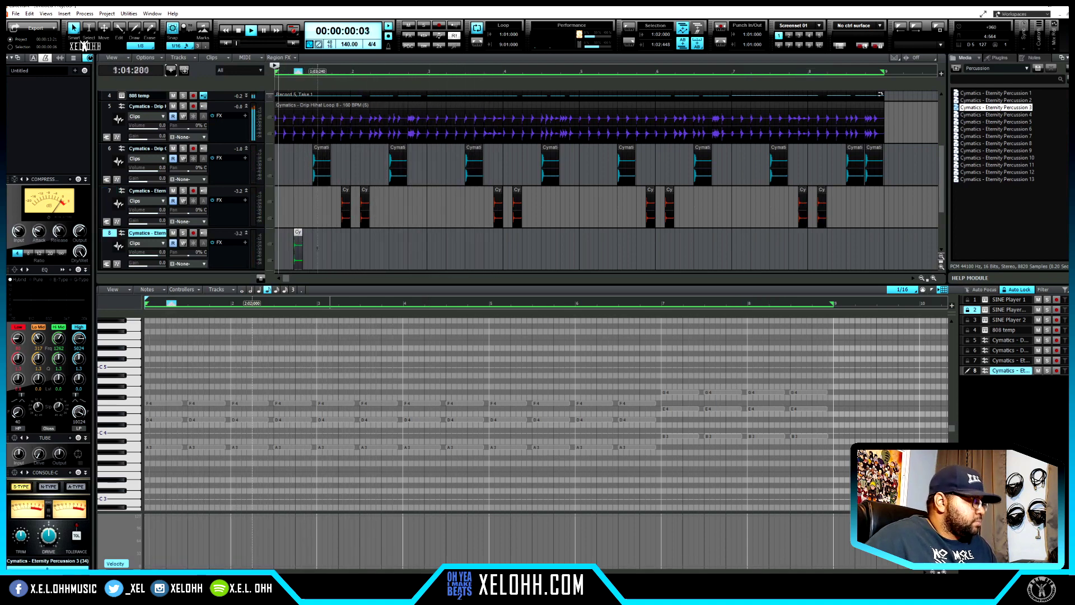
{"action": "key", "text": "space"}
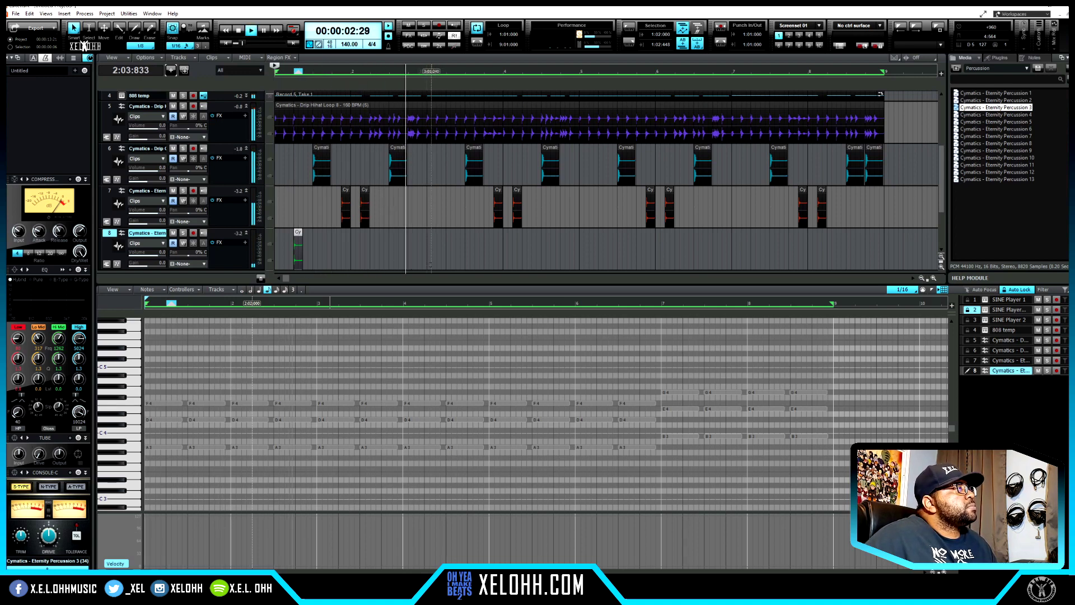
{"action": "key", "text": "space"}
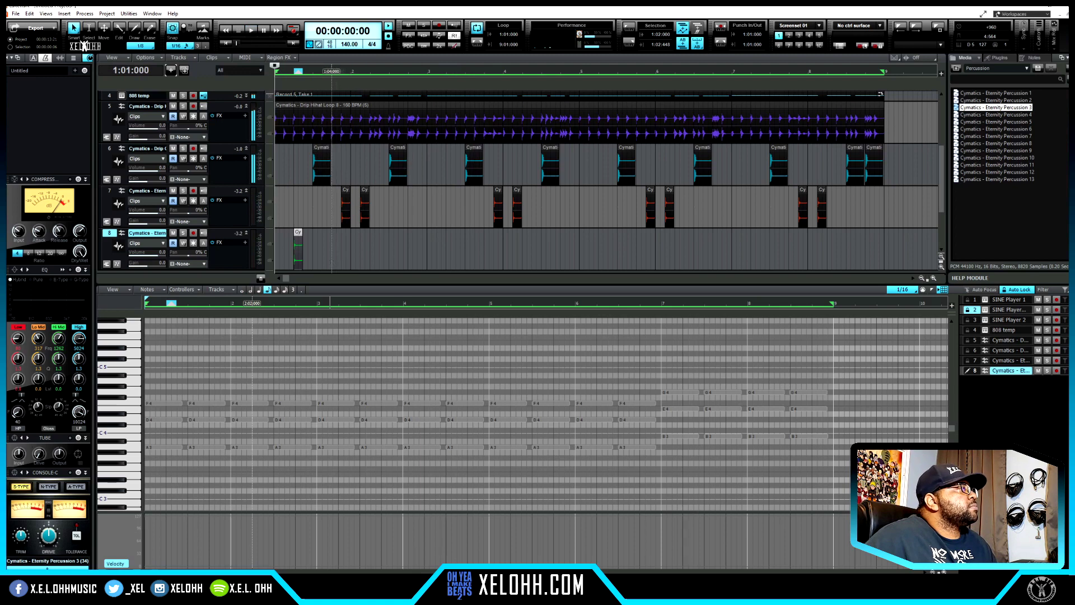
Duplicate bars 1–3 of track 8 out to bar 9 and play the loop
{"action": "left_click_drag", "start_coordinate": [427, 250], "coordinate": [276, 258]}
{"action": "key", "text": "ctrl+d"}
{"action": "key", "text": "ctrl+d"}
{"action": "key", "text": "ctrl+d"}
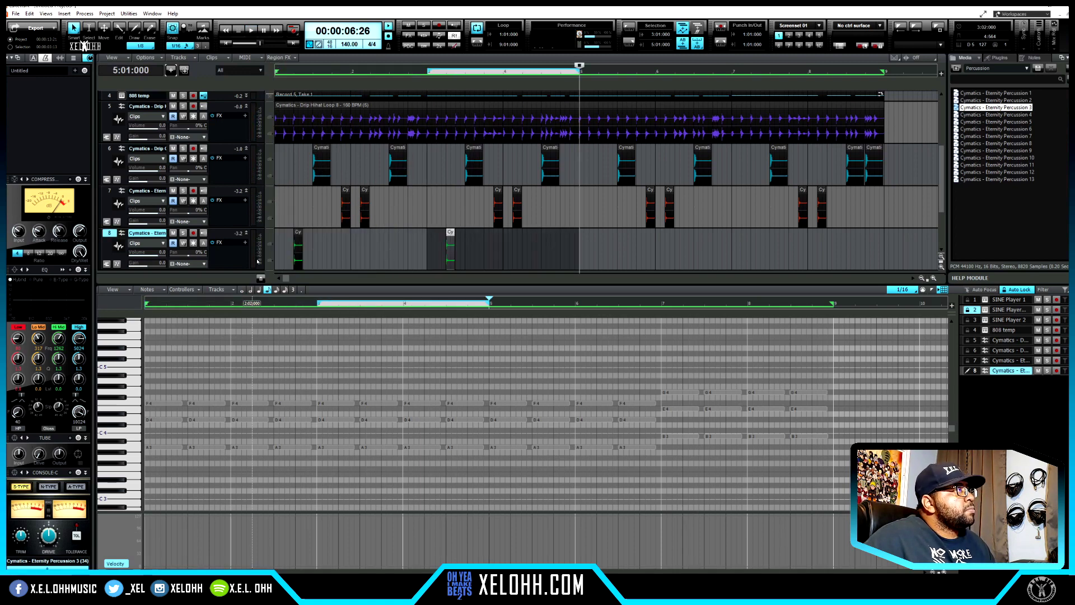
{"action": "key", "text": "space"}
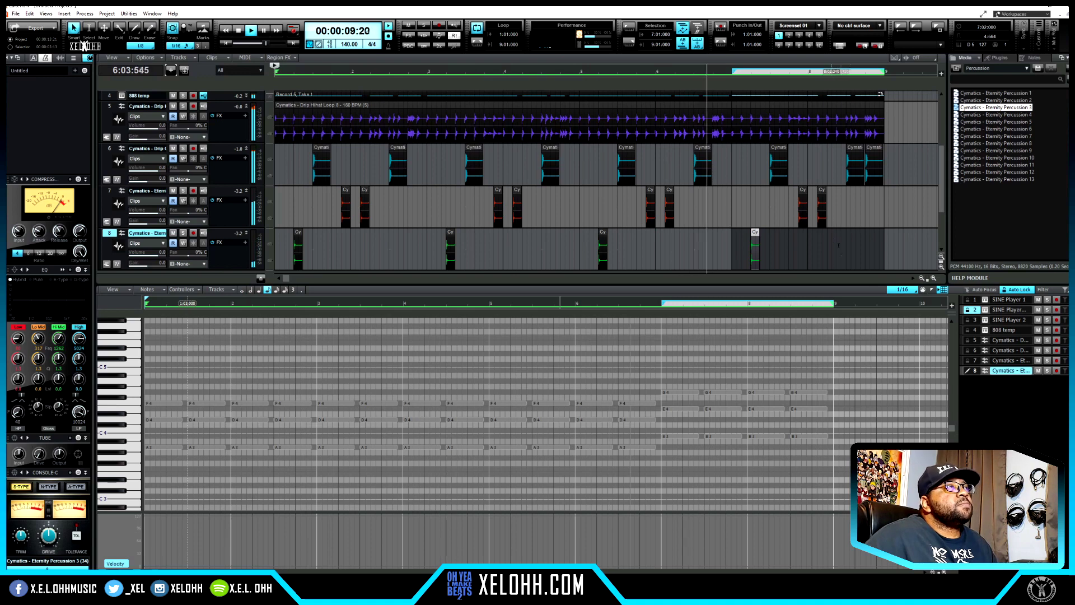
Open Cymbals > Hihats - Open and audition Eternity Open Hihats 3 through 8
{"action": "left_click", "coordinate": [956, 70]}
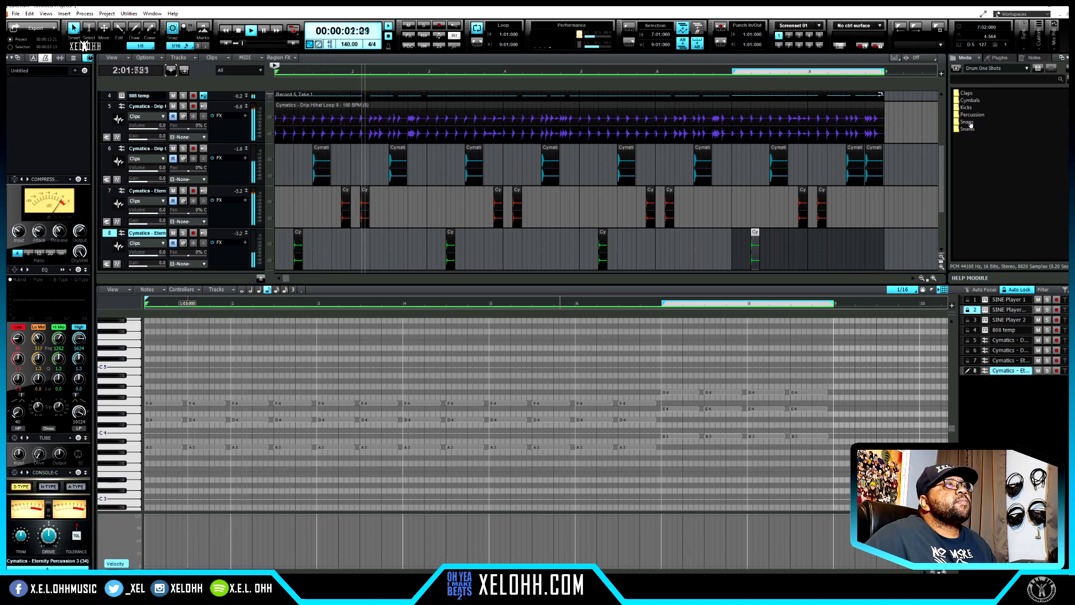
{"action": "double_click", "coordinate": [969, 100]}
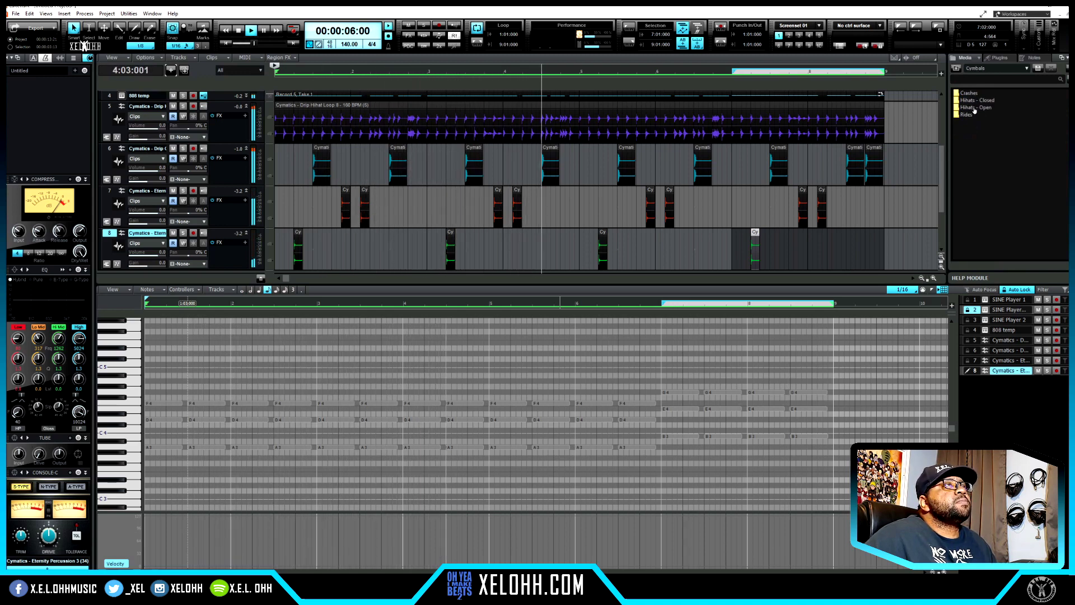
{"action": "double_click", "coordinate": [974, 110]}
{"action": "left_click", "coordinate": [970, 107]}
{"action": "left_click", "coordinate": [972, 115]}
{"action": "left_click", "coordinate": [974, 122]}
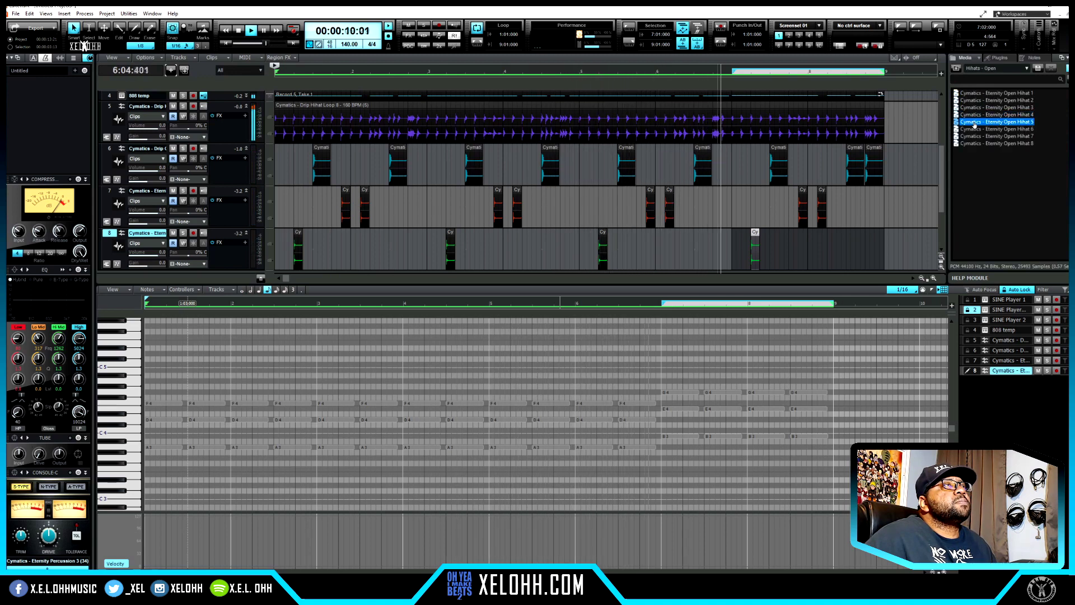
{"action": "left_click", "coordinate": [974, 128]}
{"action": "left_click", "coordinate": [977, 136]}
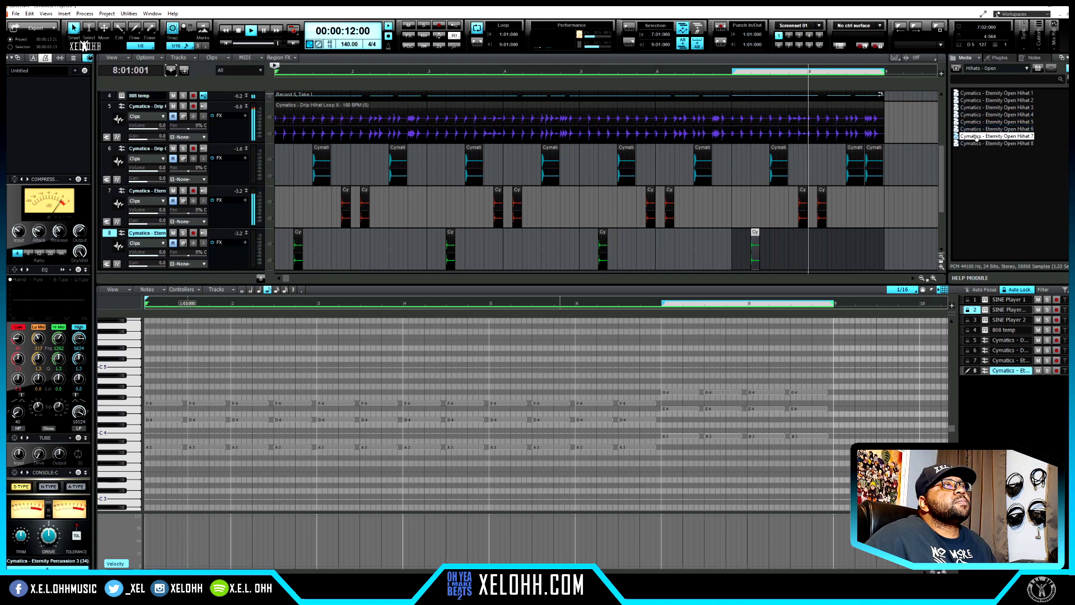
{"action": "left_click", "coordinate": [976, 143]}
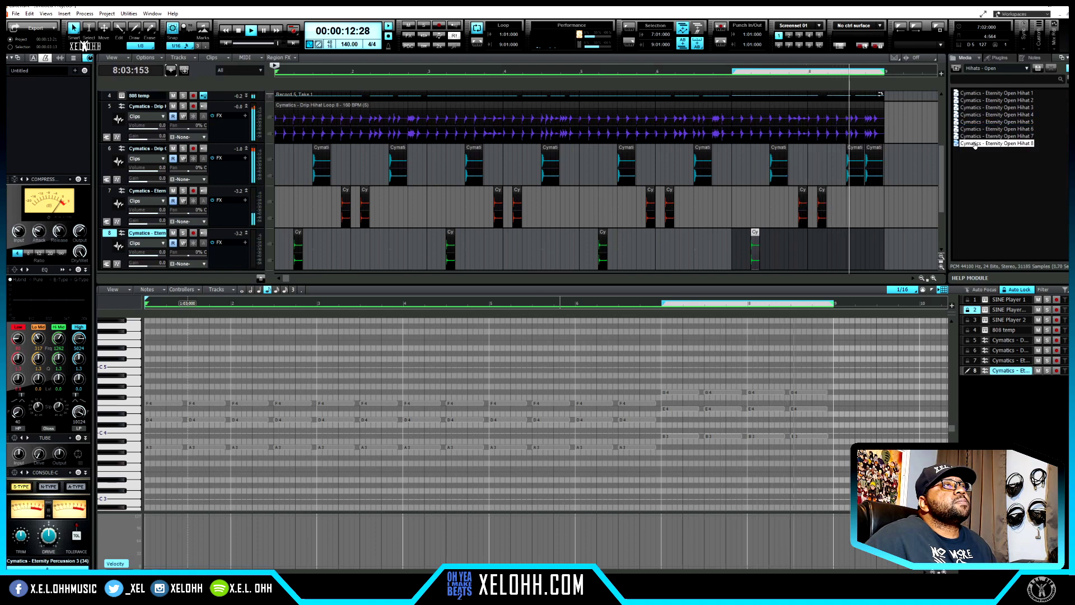
Compare Open Hihats 1–5, then drag Cymatics - Eternity Open Hihat 5 in as track 9
{"action": "left_click", "coordinate": [975, 94]}
{"action": "left_click", "coordinate": [976, 101]}
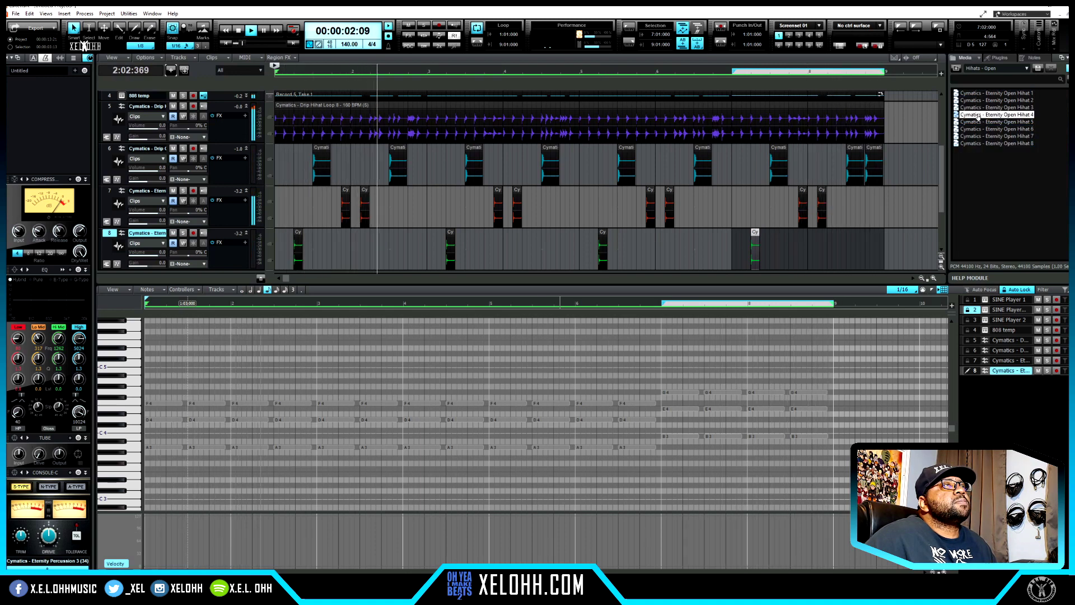
{"action": "left_click", "coordinate": [978, 107]}
{"action": "left_click", "coordinate": [977, 101]}
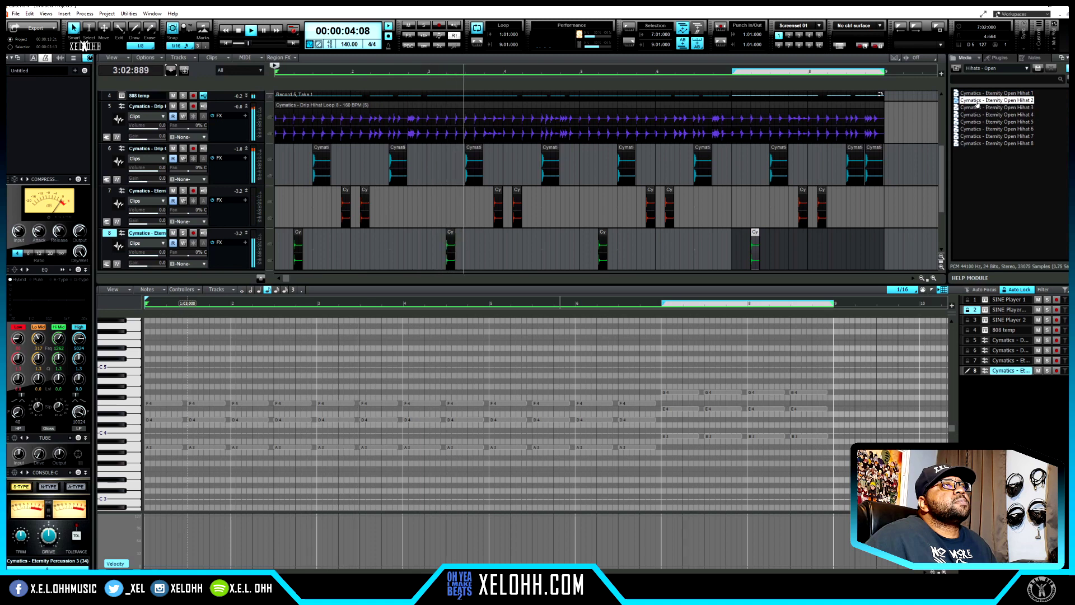
{"action": "left_click", "coordinate": [979, 115]}
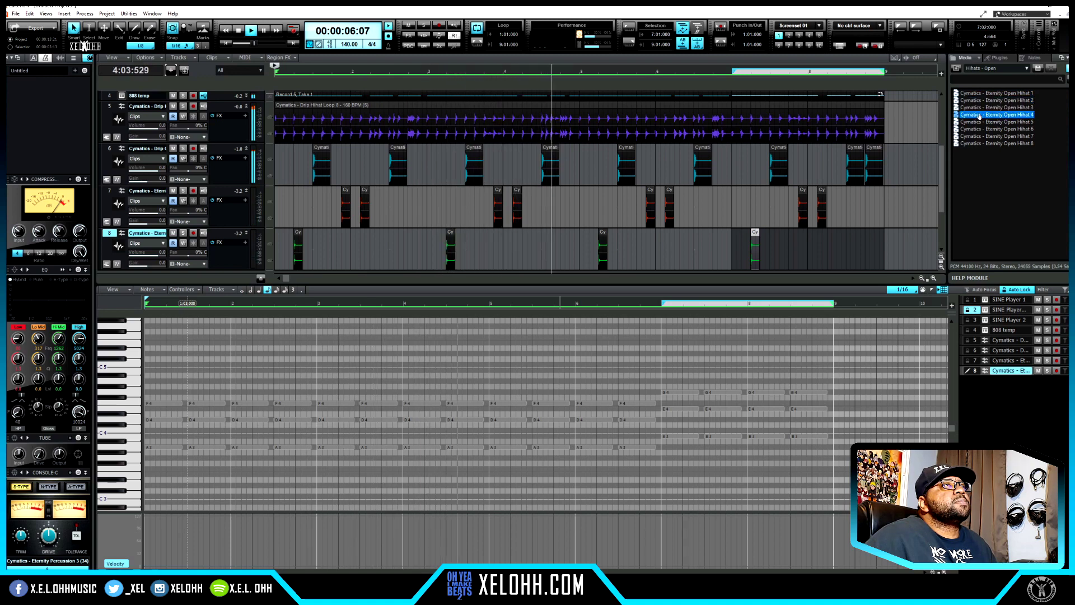
{"action": "left_click", "coordinate": [976, 123]}
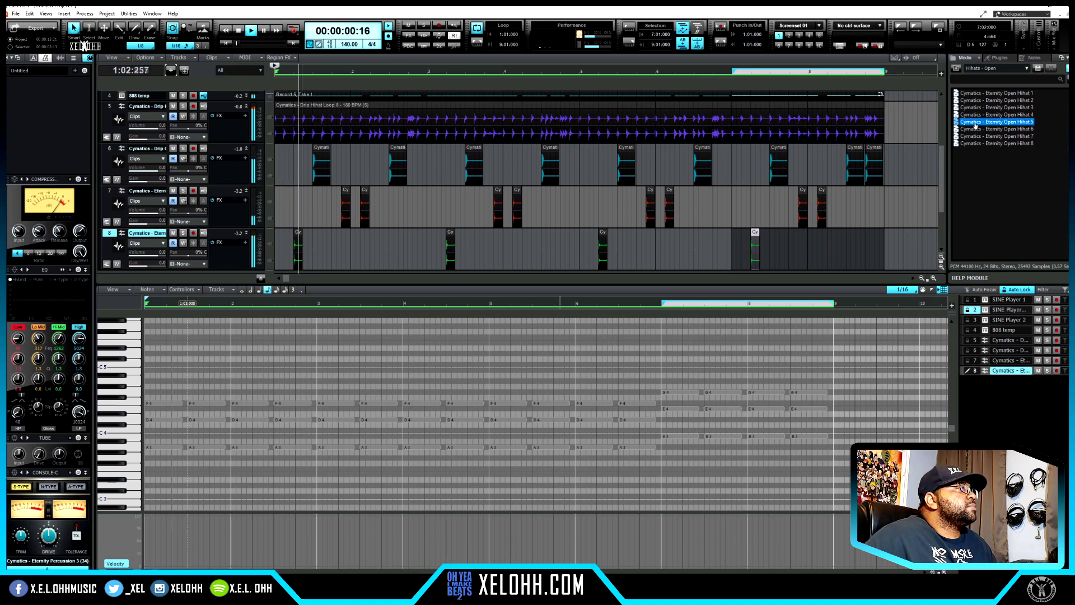
{"action": "left_click_drag", "start_coordinate": [975, 126], "coordinate": [332, 187]}
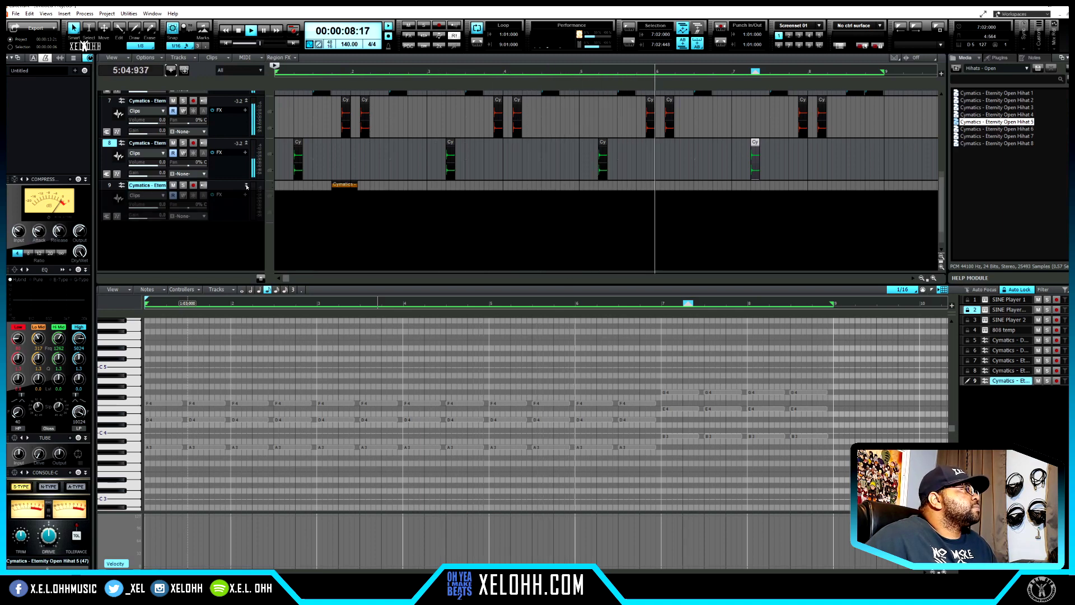
Enlarge track 9, select bars 1–5 and duplicate the open hi-hat clip into bar 5
{"action": "left_click_drag", "start_coordinate": [401, 191], "coordinate": [404, 220]}
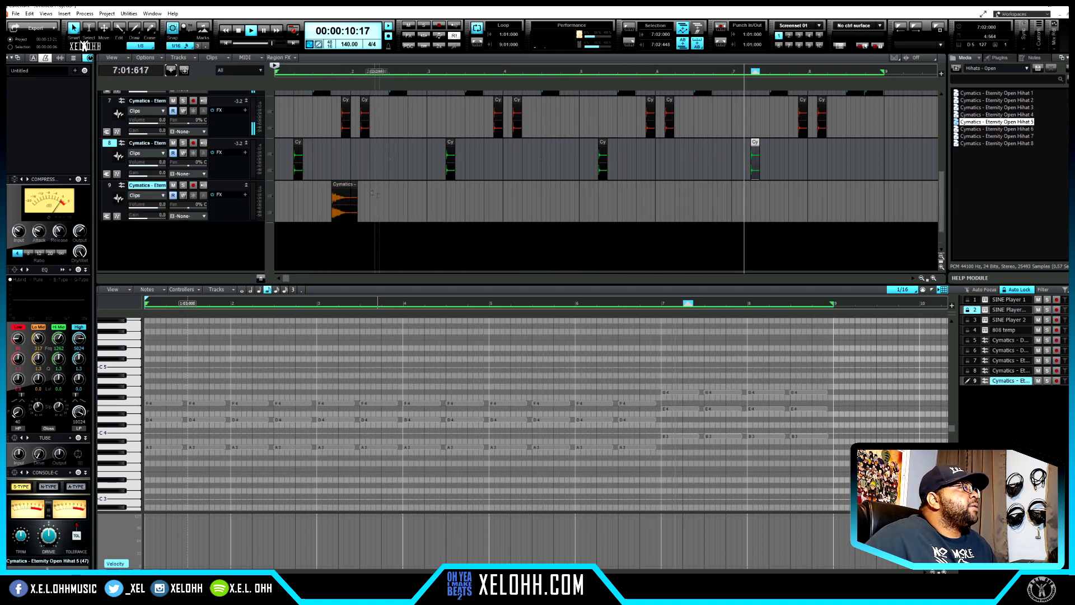
{"action": "left_click_drag", "start_coordinate": [580, 202], "coordinate": [280, 212]}
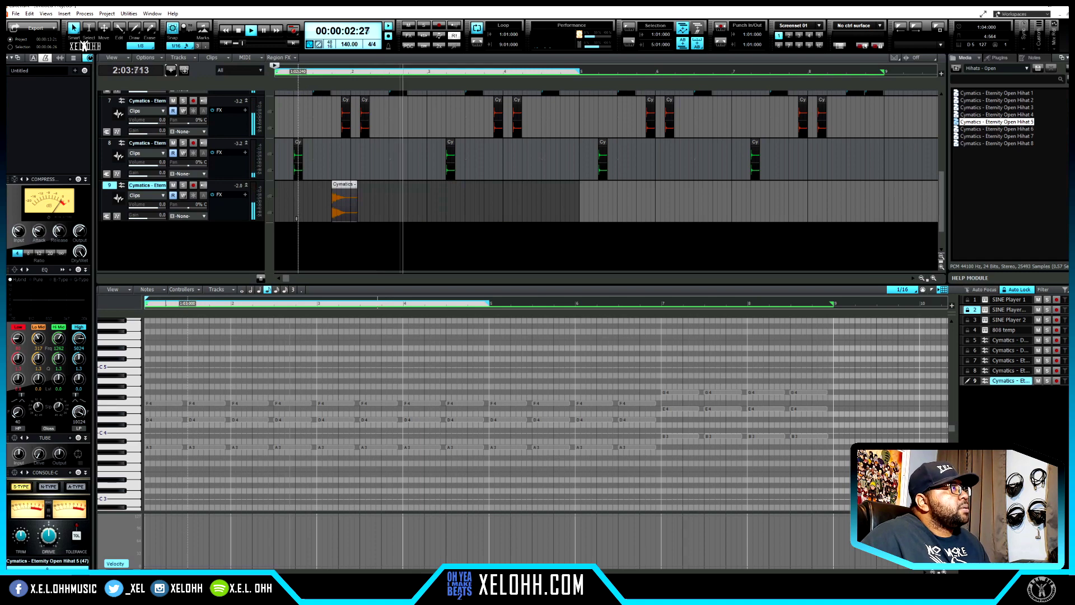
{"action": "key", "text": "ctrl+d"}
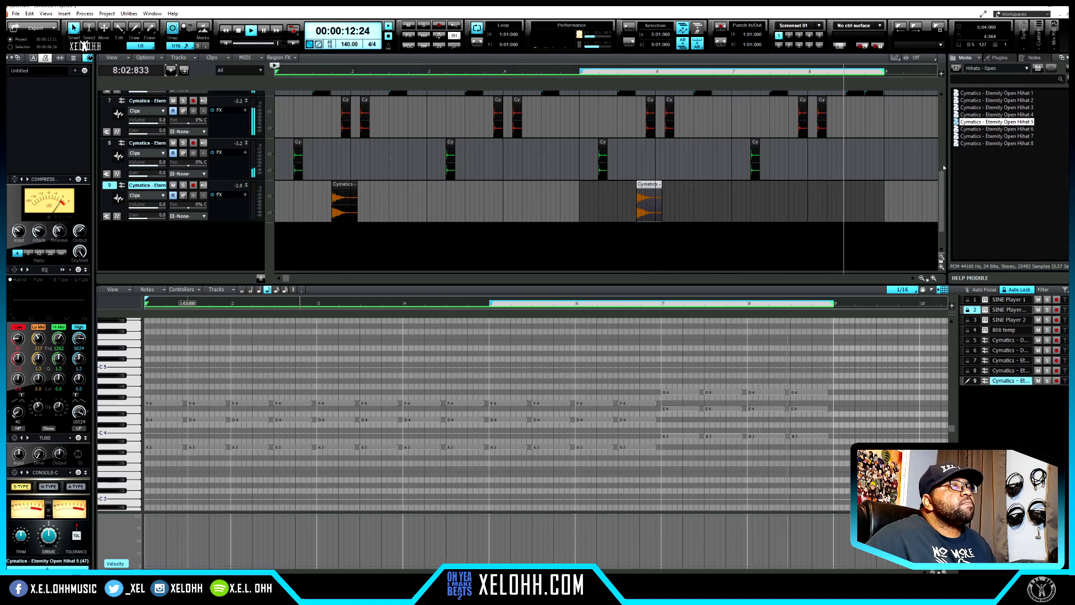
{"action": "mouse_move", "coordinate": [941, 190]}
{"action": "left_mouse_down"}
{"action": "mouse_move", "coordinate": [939, 171]}
{"action": "mouse_move", "coordinate": [939, 188]}
{"action": "left_mouse_up"}
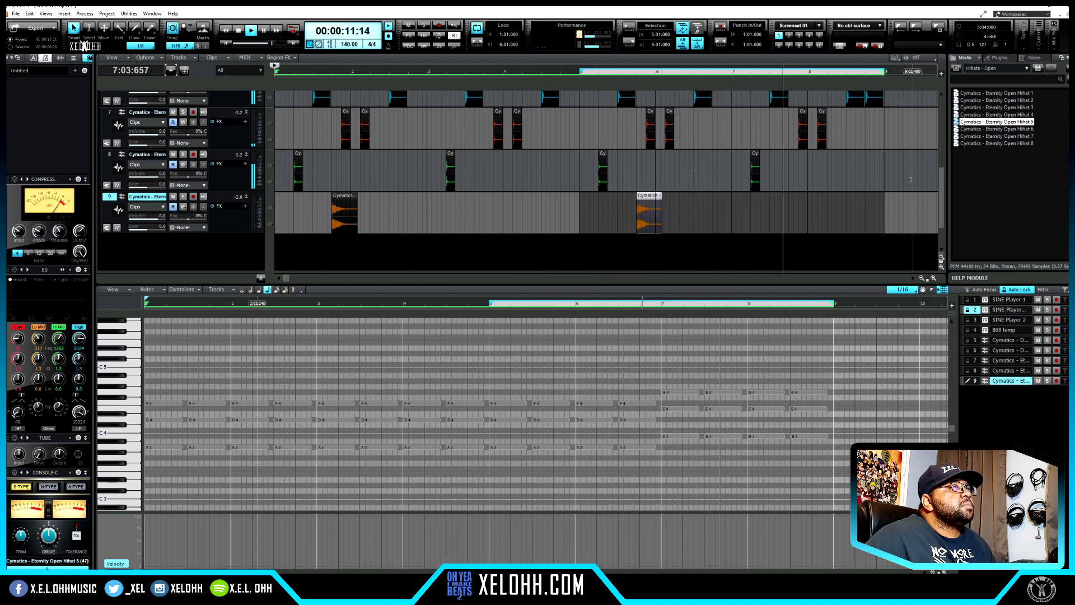
Copy the 808 temp track's notes onto Komplete Kontrol track 10 and drop them to B4
{"action": "left_click_drag", "start_coordinate": [941, 192], "coordinate": [924, 144]}
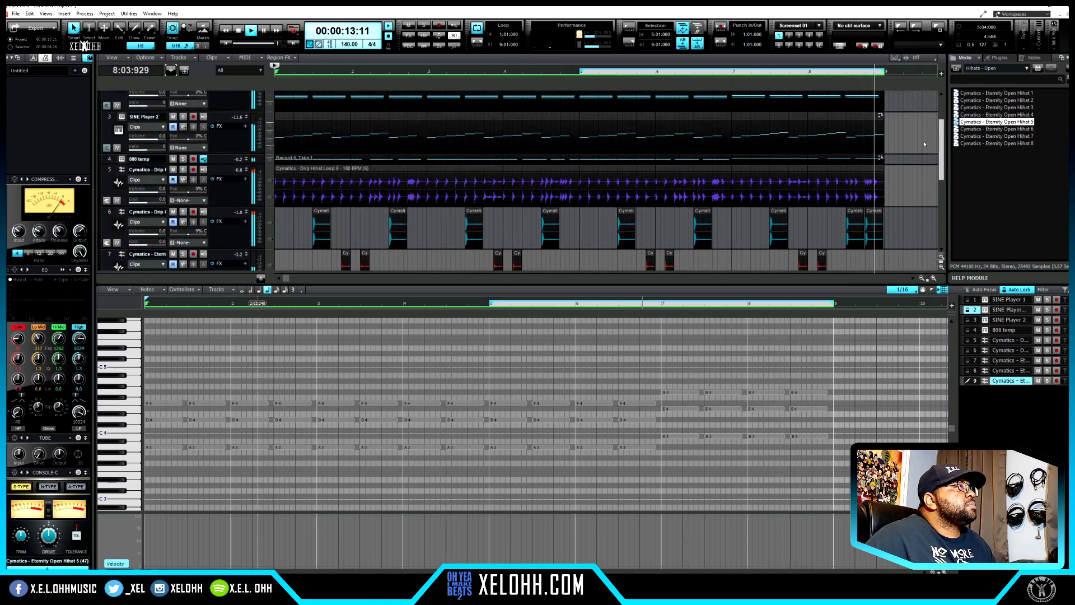
{"action": "key", "text": "space"}
{"action": "key", "text": "space"}
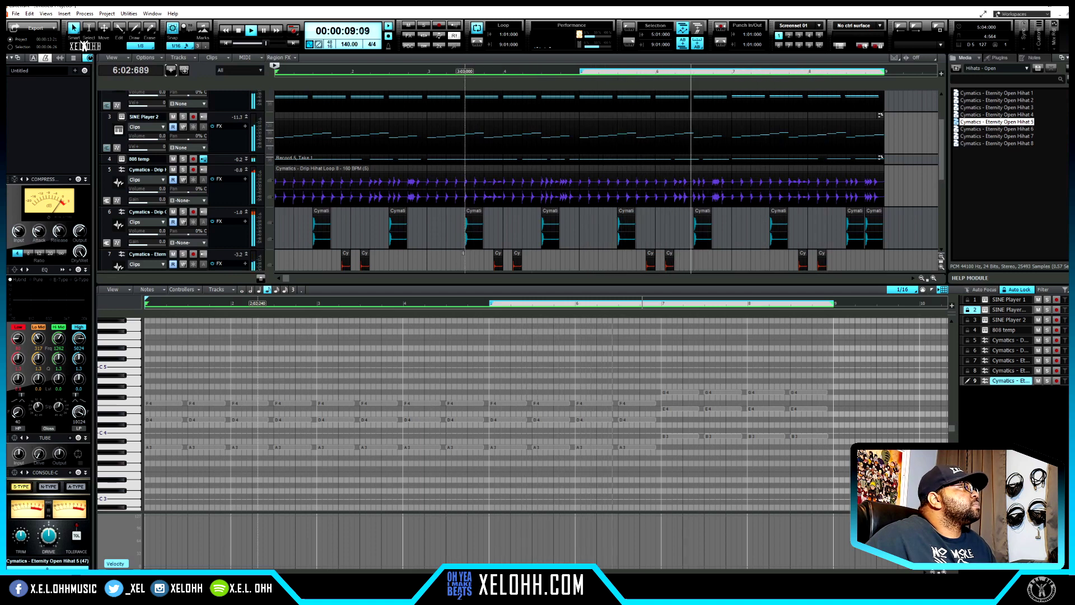
{"action": "left_click", "coordinate": [246, 161]}
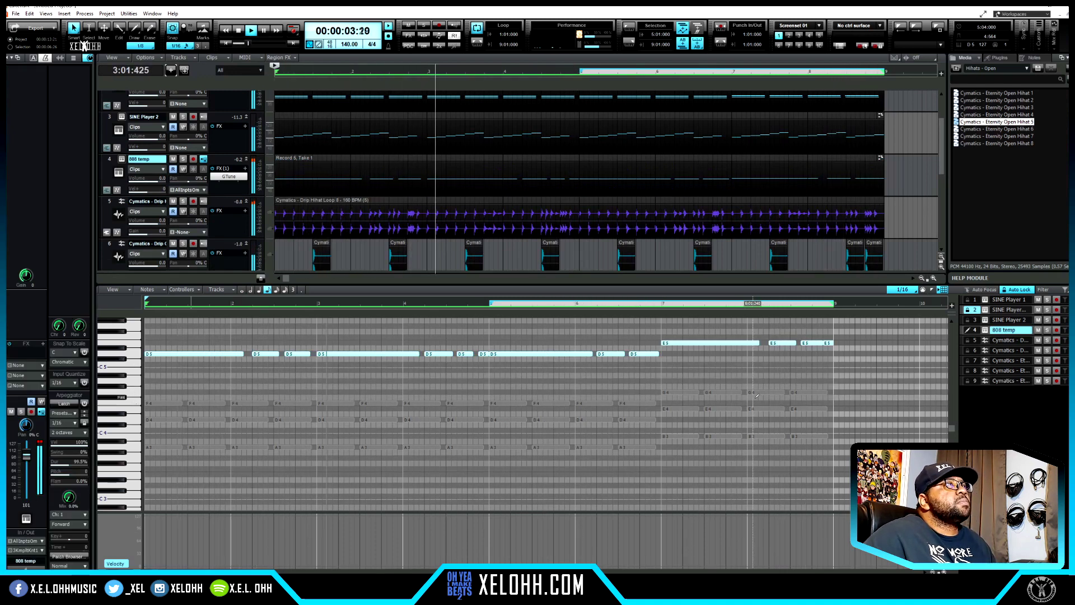
{"action": "key", "text": "space"}
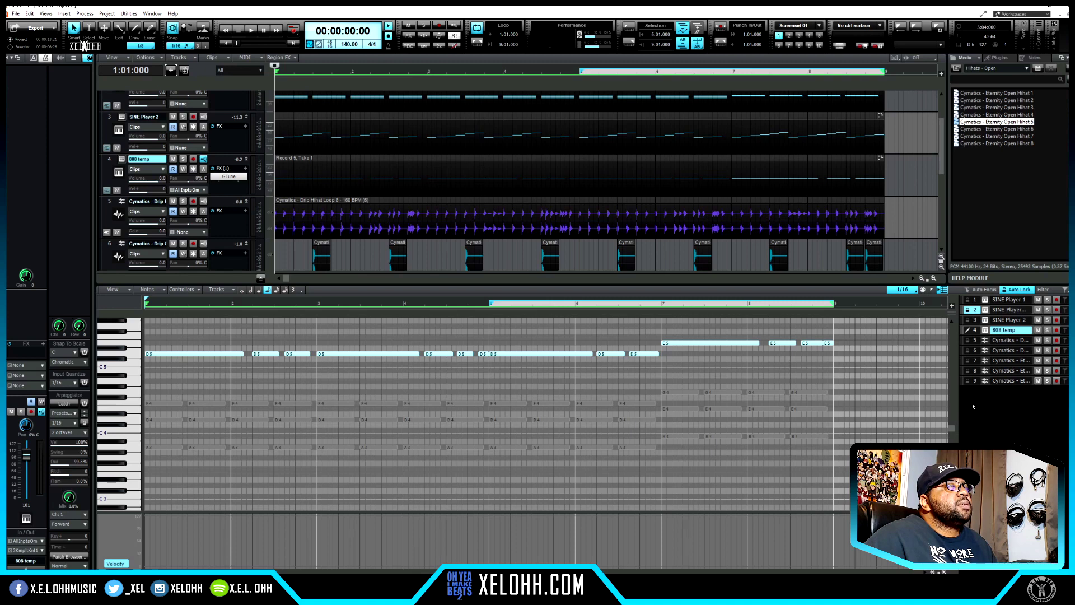
{"action": "left_click_drag", "start_coordinate": [829, 372], "coordinate": [193, 365]}
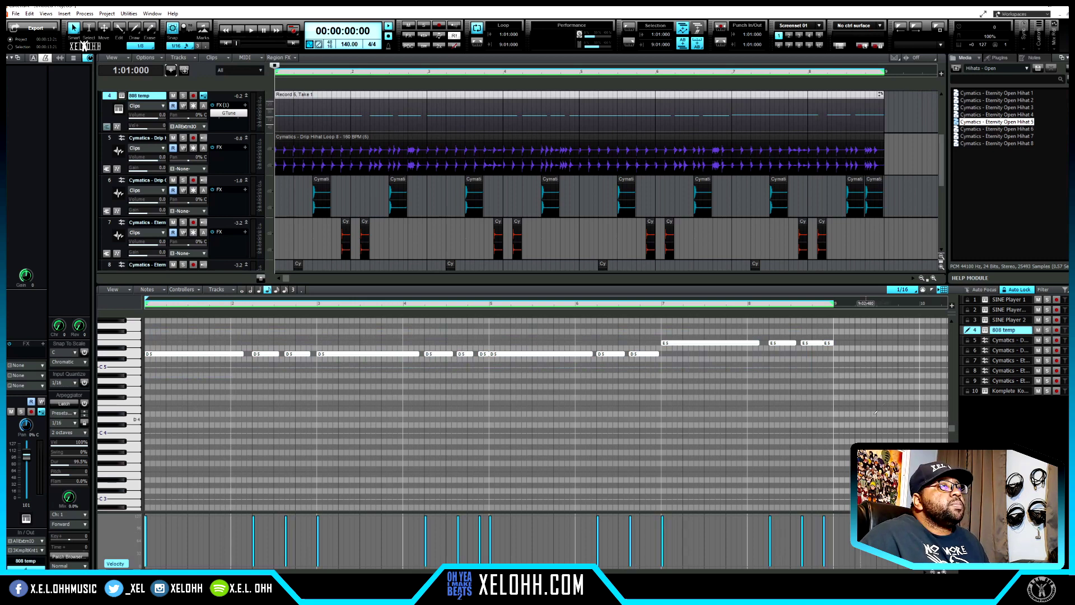
{"action": "left_click", "coordinate": [1005, 391]}
{"action": "left_click_drag", "start_coordinate": [724, 328], "coordinate": [137, 367]}
{"action": "left_click", "coordinate": [1000, 406]}
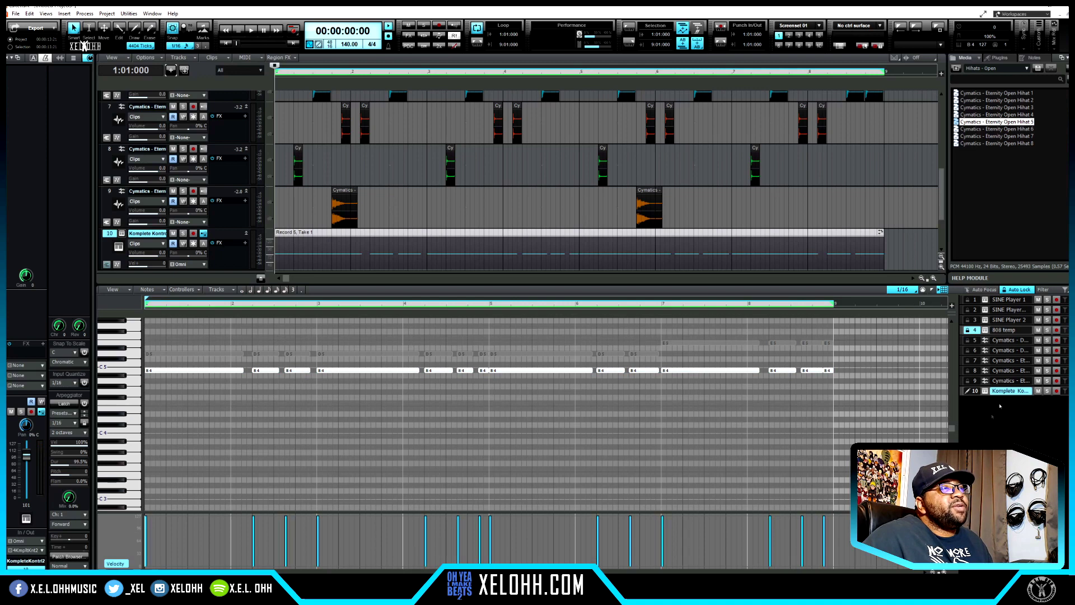
Load UK Drill - Kick (2).wav from Music > Kicks into Komplete Kontrol on track 10
{"action": "left_click", "coordinate": [967, 391]}
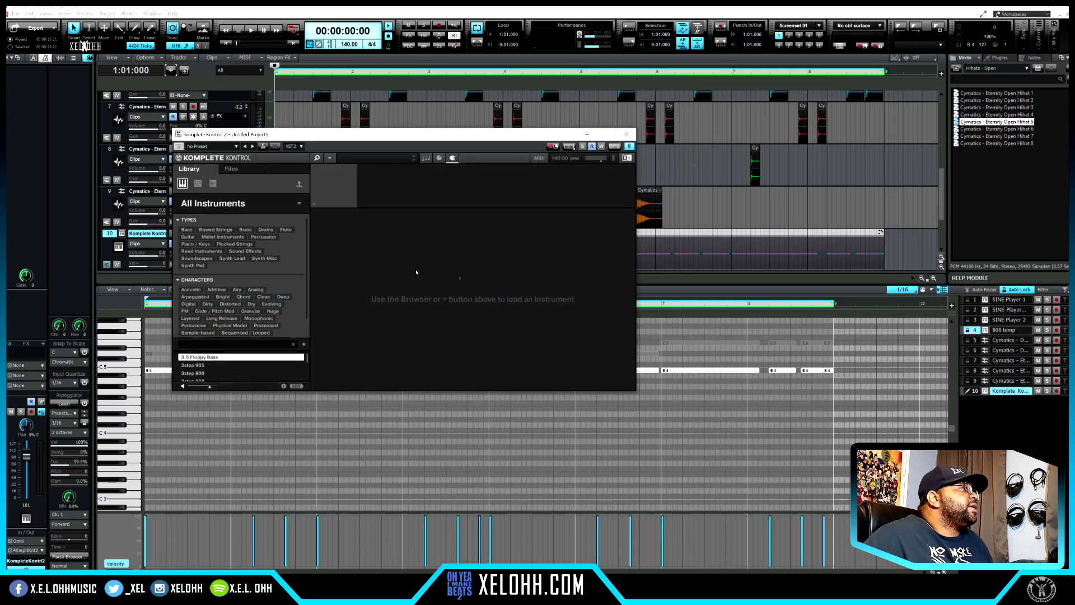
{"action": "left_click", "coordinate": [232, 169]}
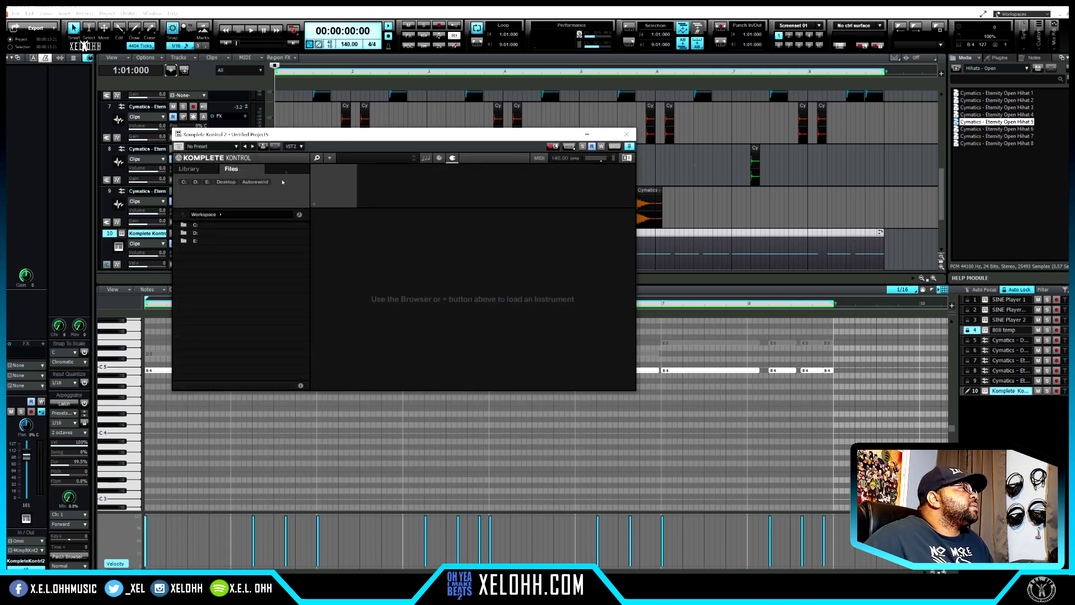
{"action": "left_click", "coordinate": [256, 181]}
{"action": "double_click", "coordinate": [213, 297]}
{"action": "double_click", "coordinate": [214, 249]}
{"action": "left_click", "coordinate": [229, 226]}
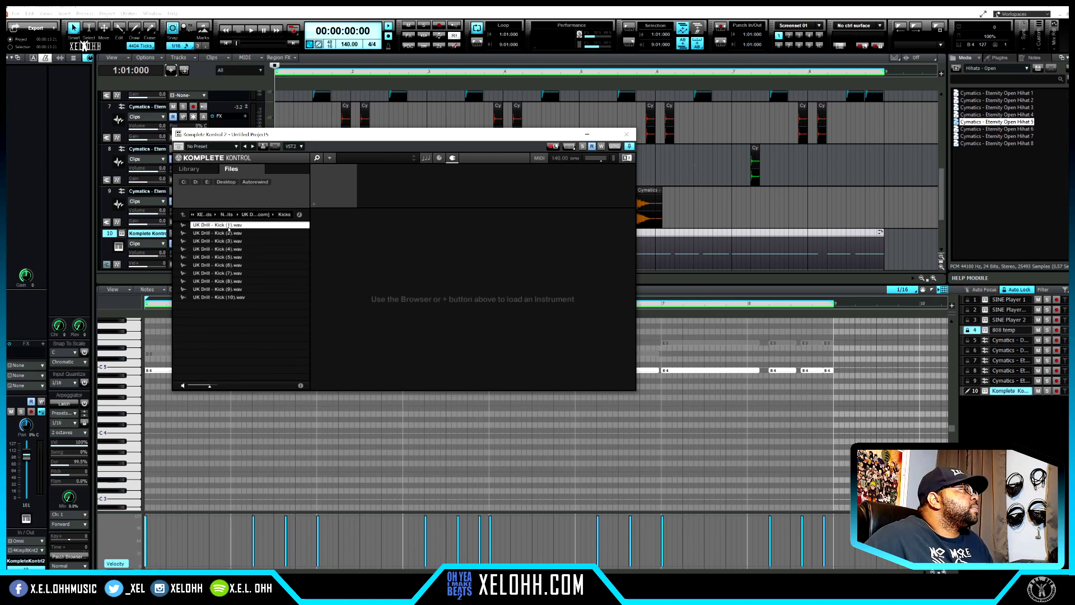
{"action": "left_click", "coordinate": [229, 233]}
{"action": "left_click", "coordinate": [234, 228]}
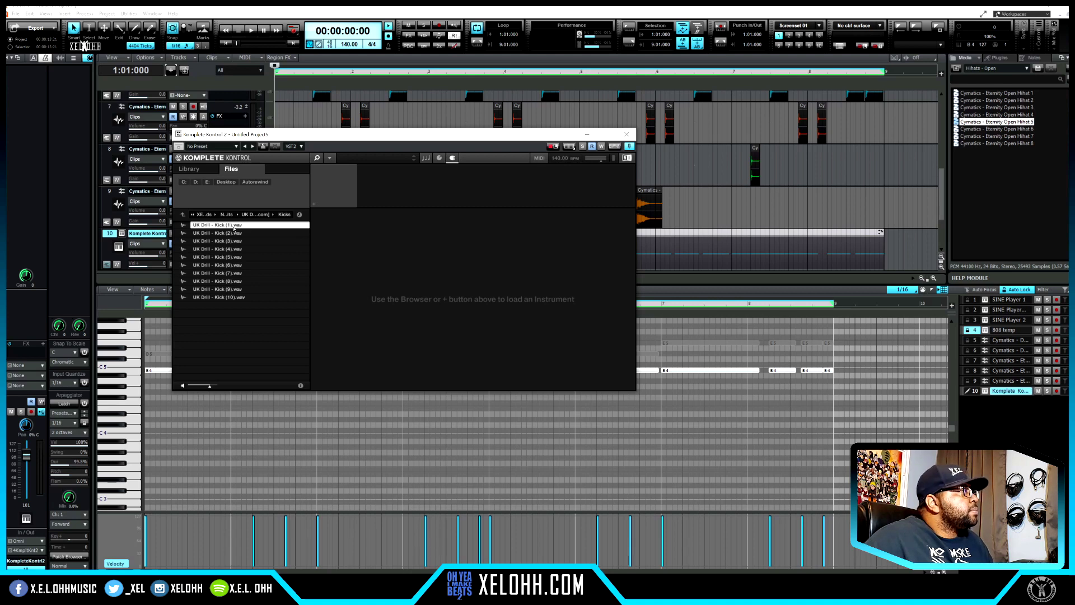
{"action": "left_click", "coordinate": [234, 233]}
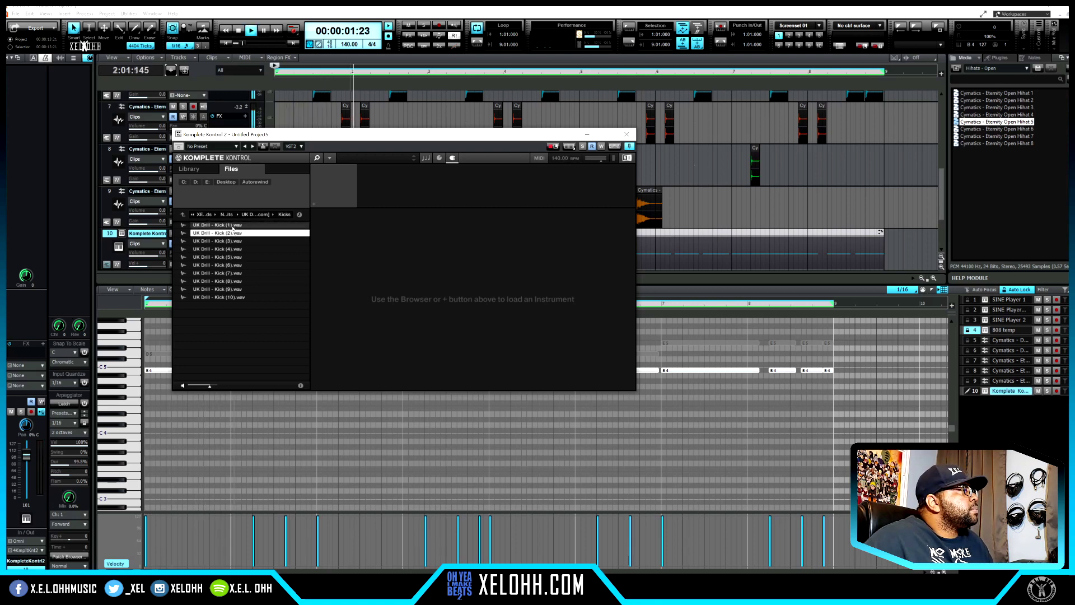
{"action": "double_click", "coordinate": [234, 233]}
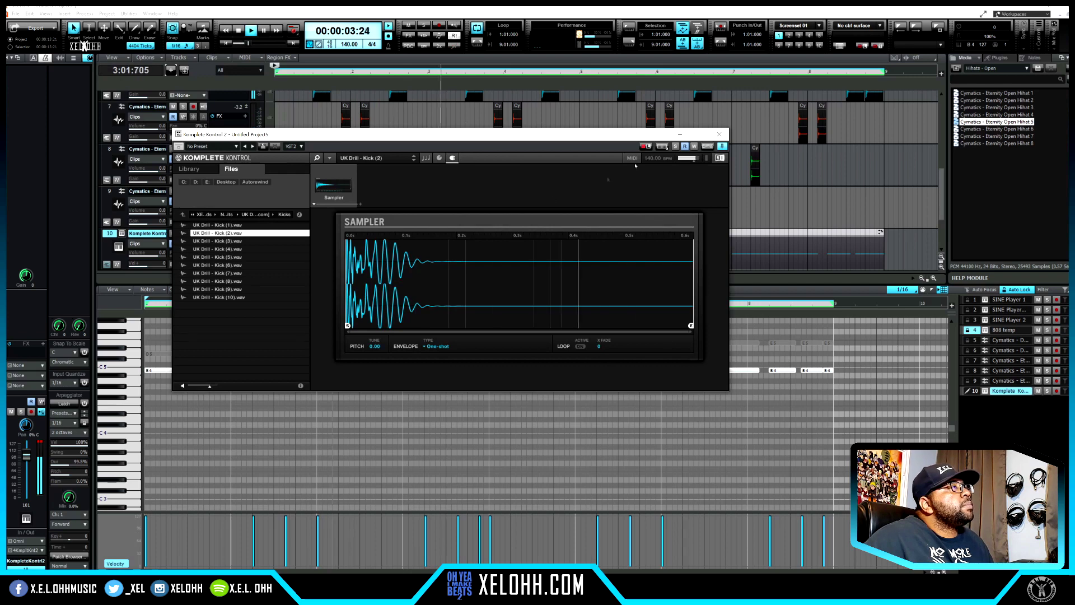
{"action": "left_click", "coordinate": [718, 138]}
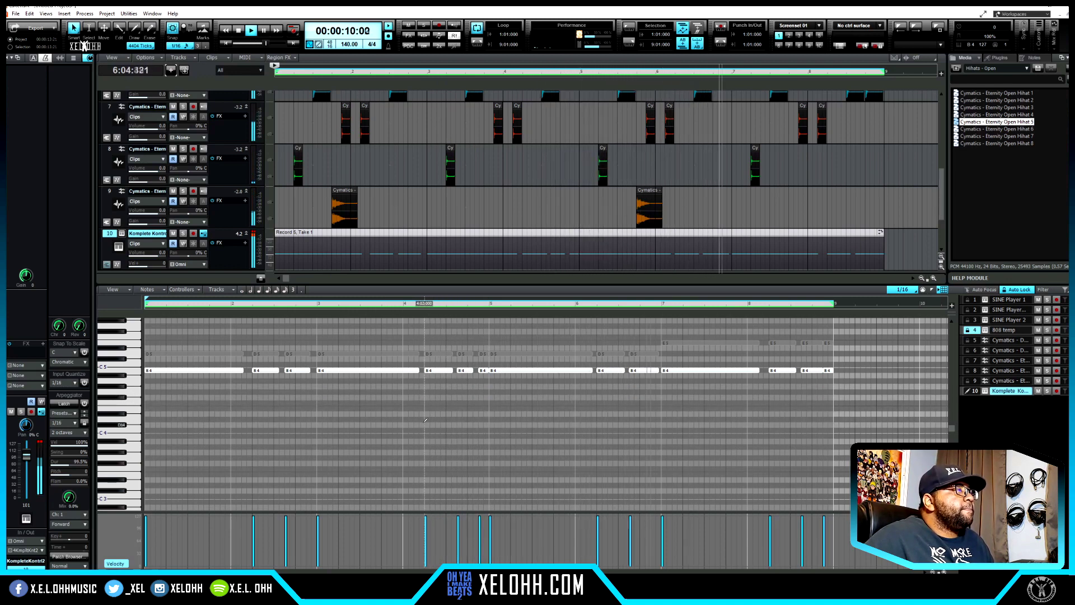
Shorten all 14 B4 kick notes to brief hits and play the beat
{"action": "key", "text": "space"}
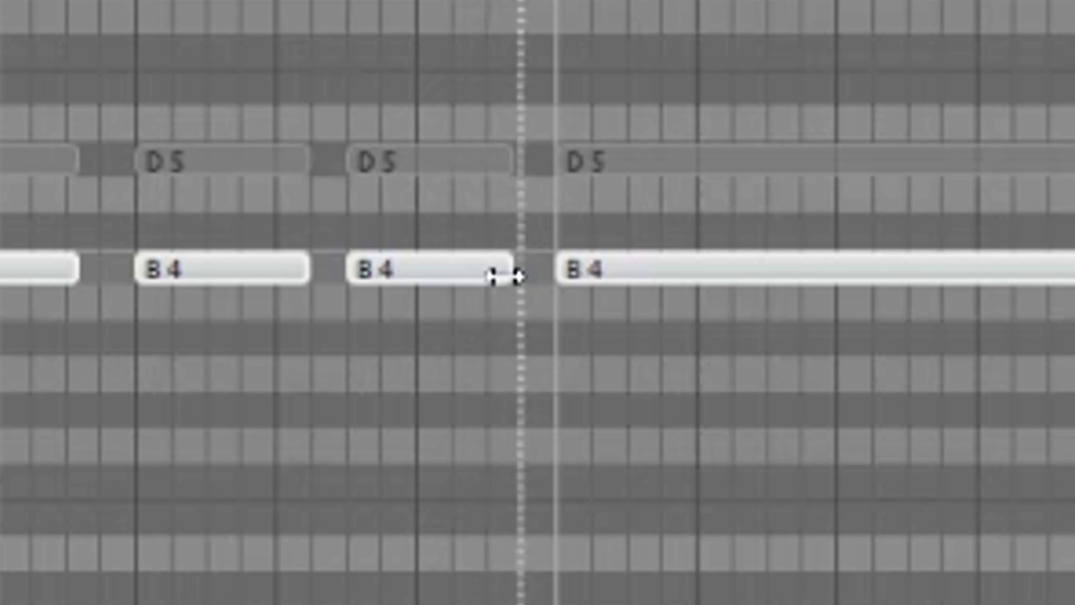
{"action": "left_click_drag", "start_coordinate": [504, 276], "coordinate": [391, 290]}
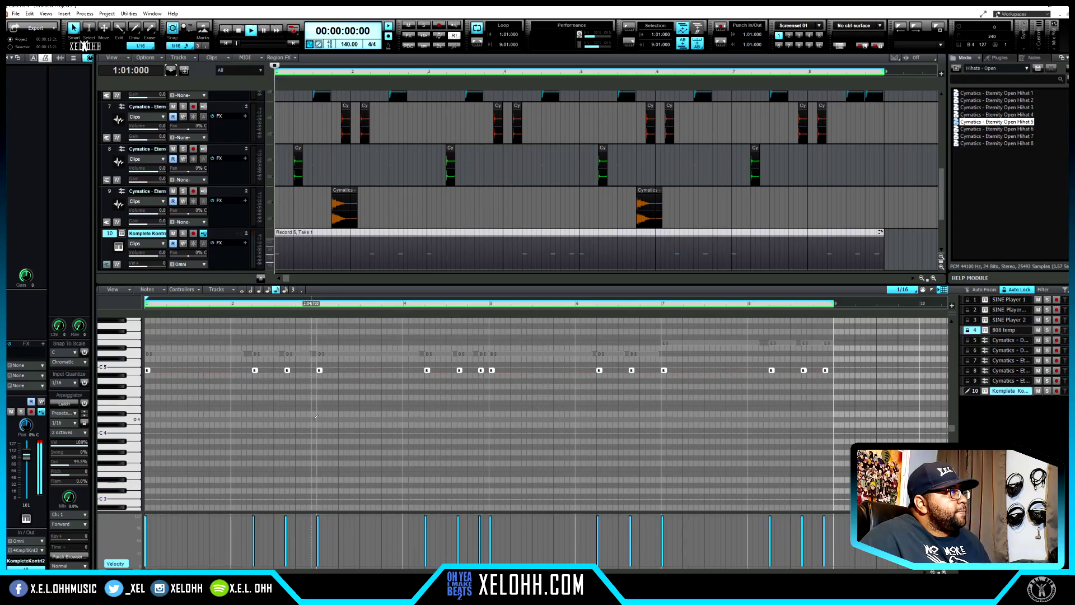
{"action": "key", "text": "space"}
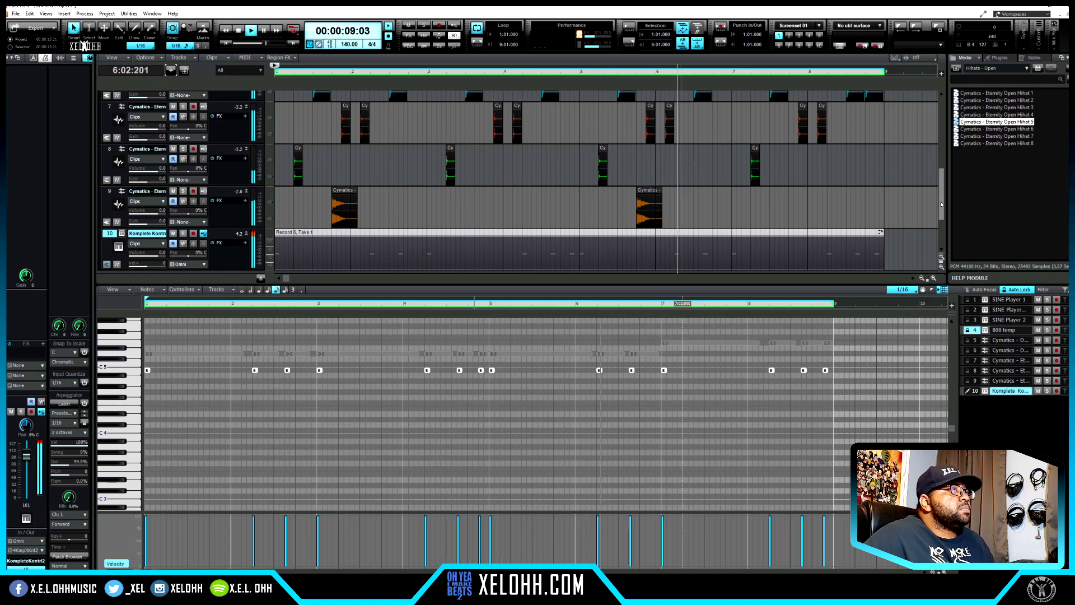
Mute track 3, SINE Player 2
{"action": "scroll", "coordinate": [941, 203], "scroll_direction": "down", "scroll_amount": 3}
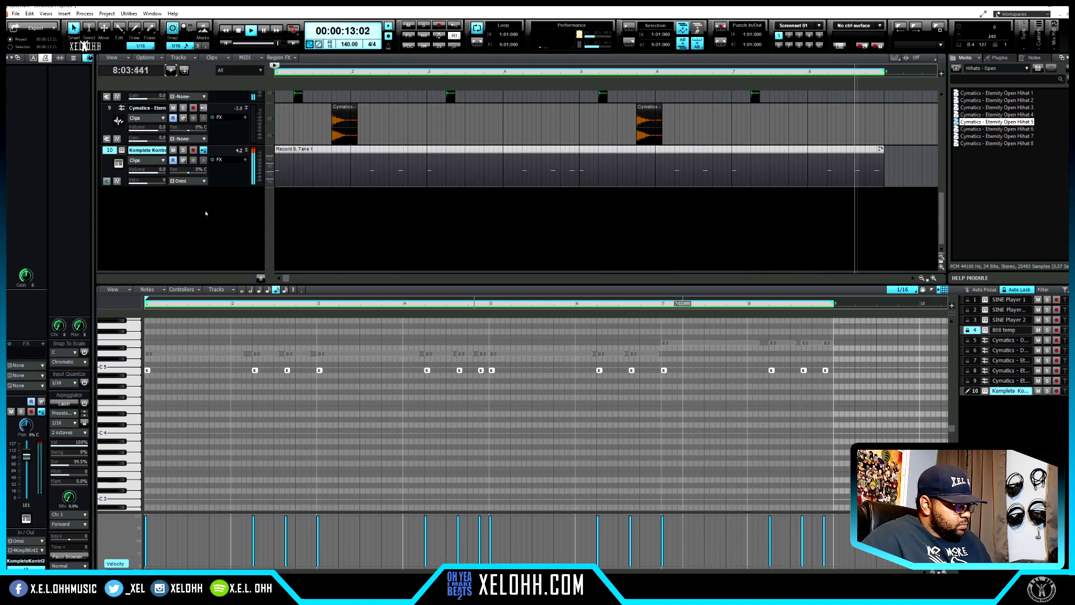
{"action": "scroll", "coordinate": [205, 213], "scroll_direction": "up", "scroll_amount": 5}
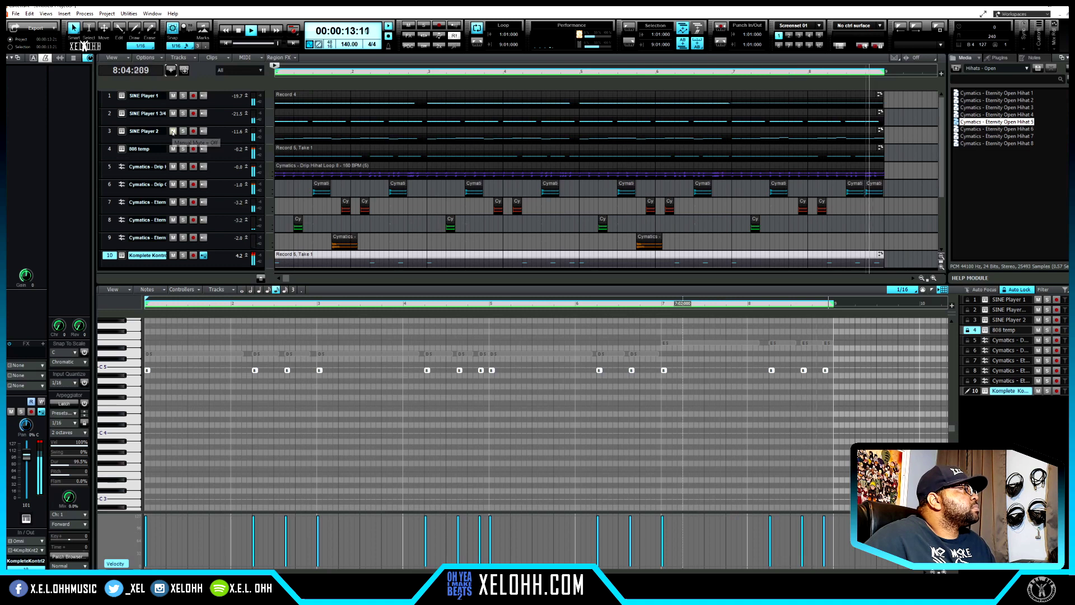
{"action": "left_click", "coordinate": [173, 131]}
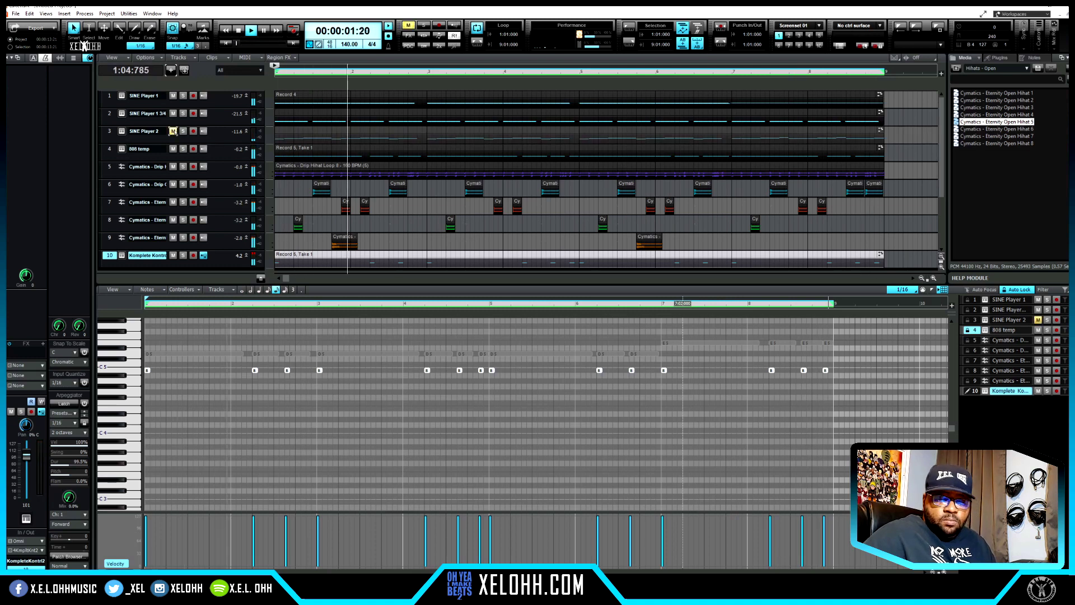